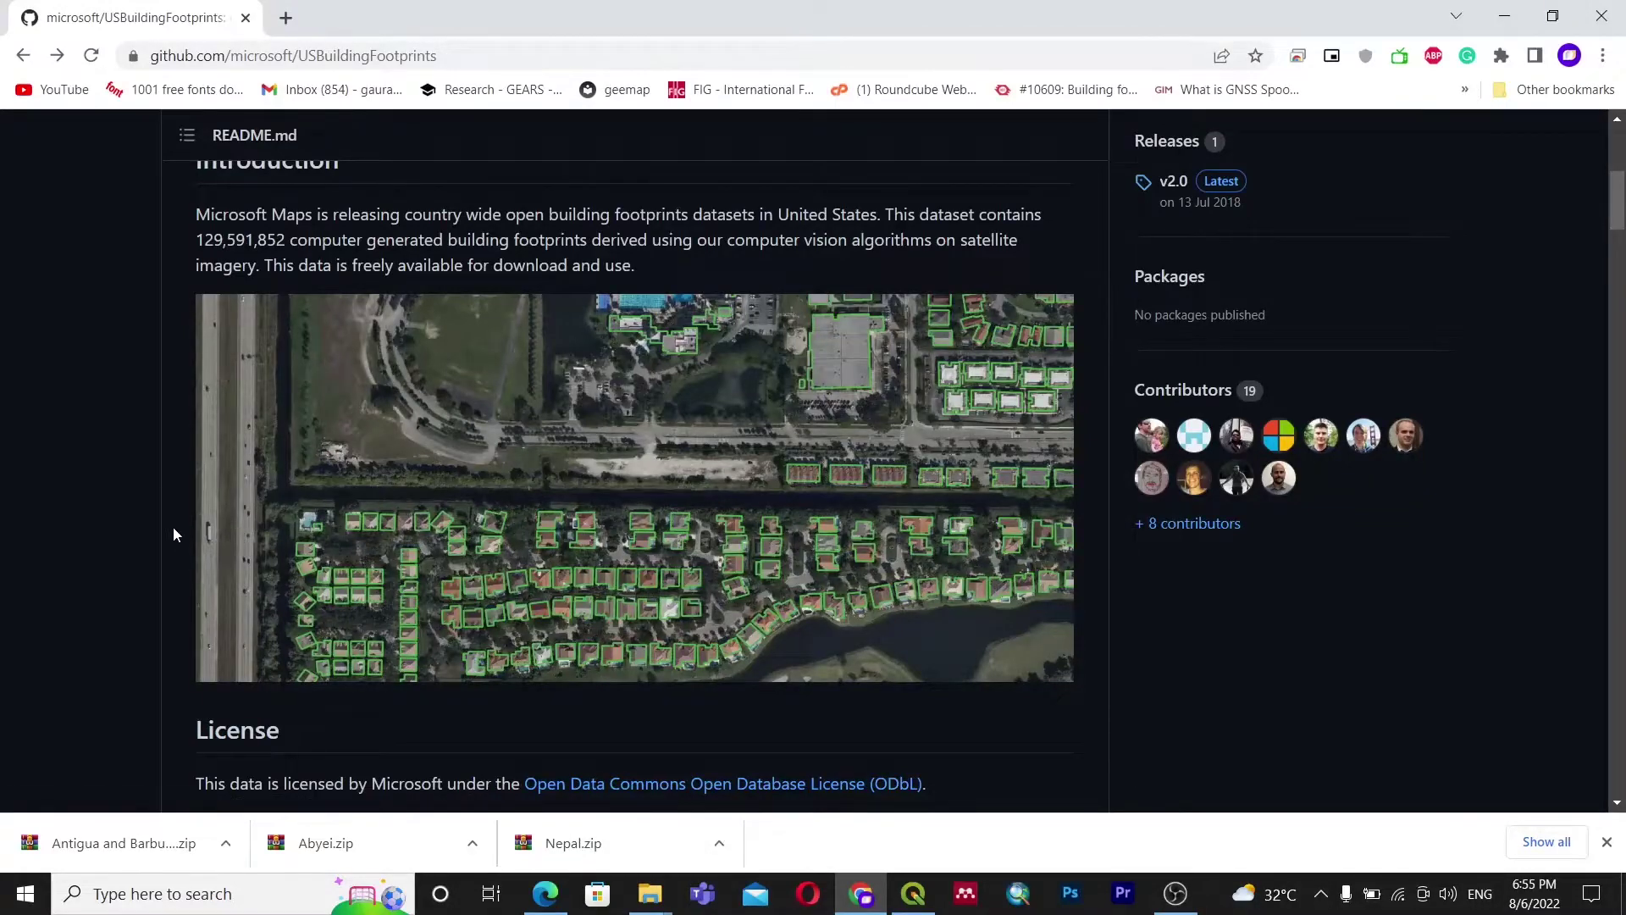
# - Follow the 'already available' link to the GlobalMLBuildingFootprints repository
pyautogui.scroll(5, 172, 534)
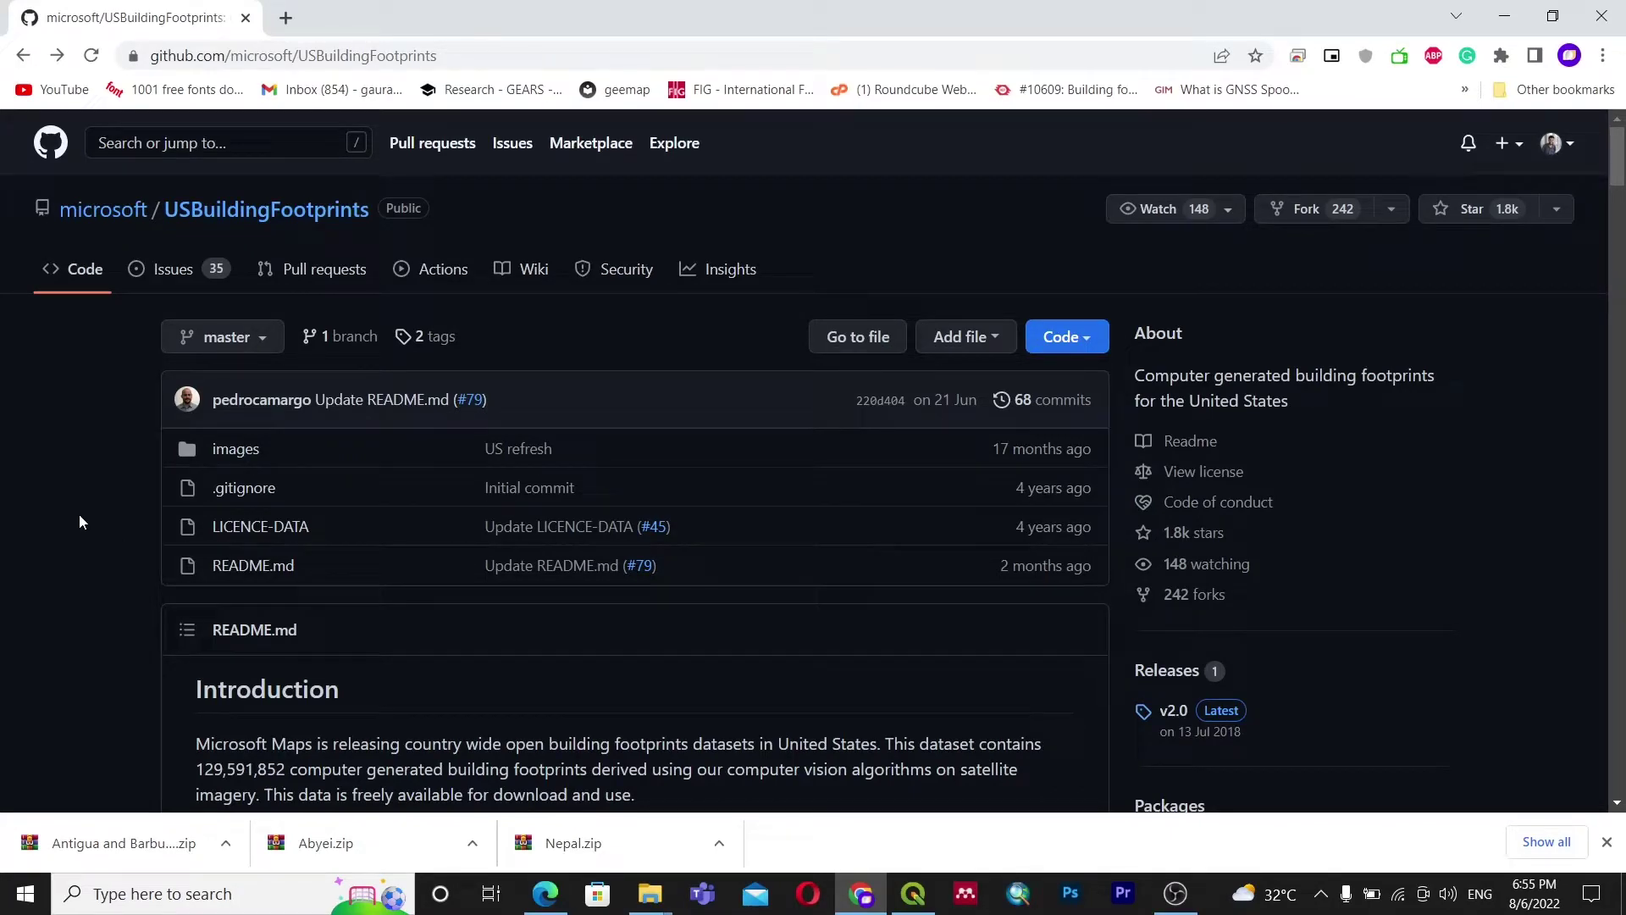
pyautogui.scroll(-2, 88, 534)
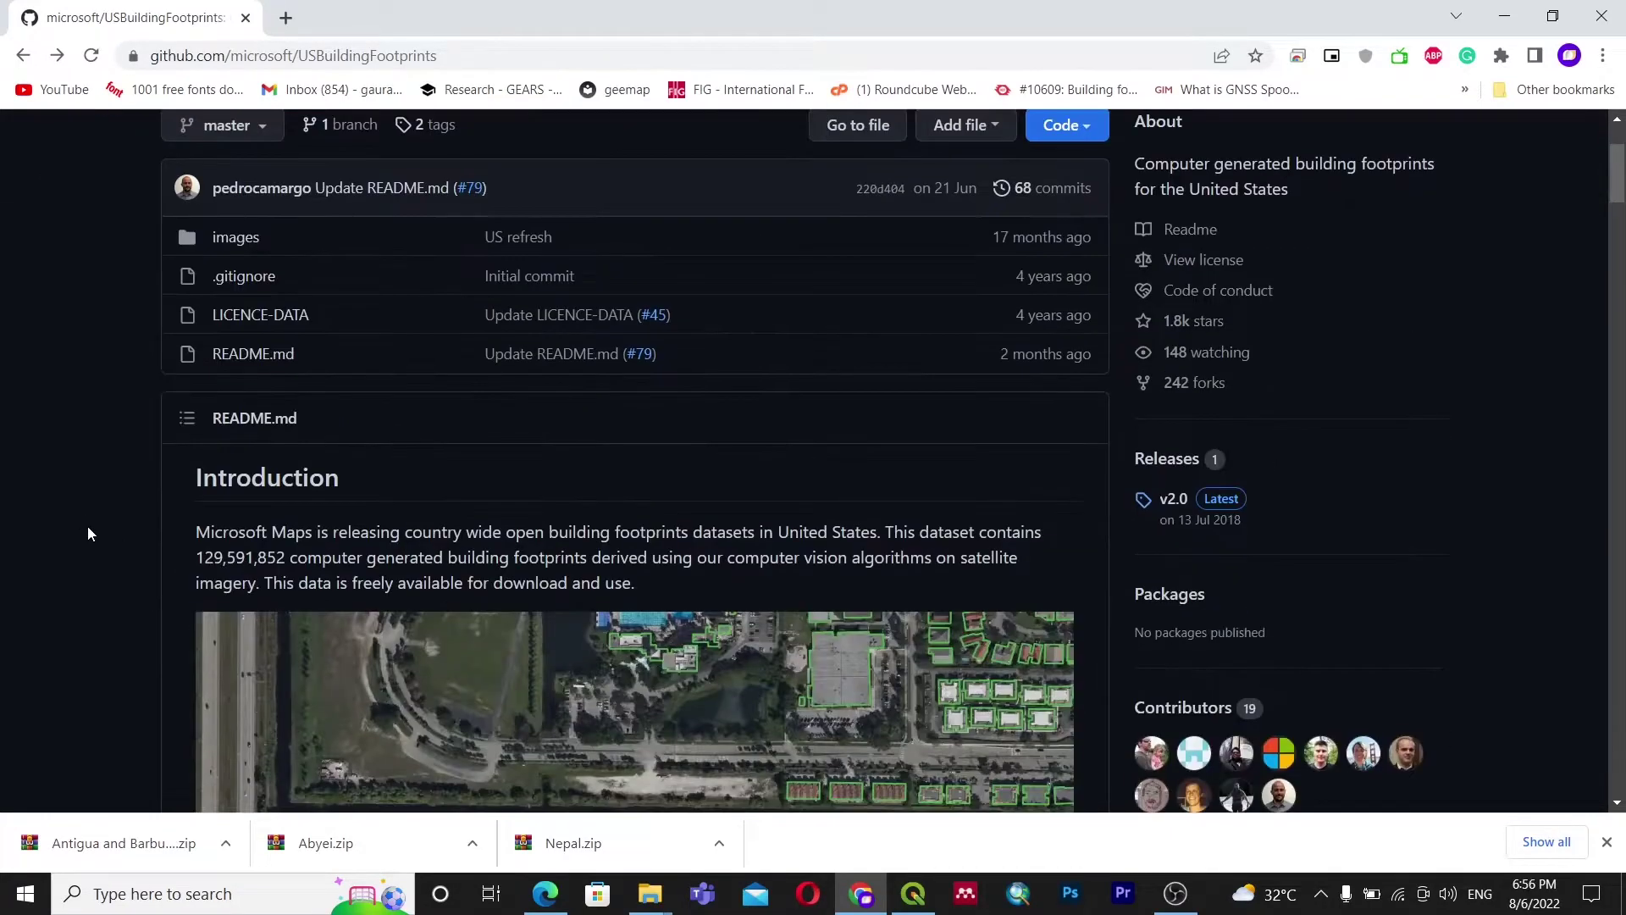
pyautogui.scroll(-2, 89, 526)
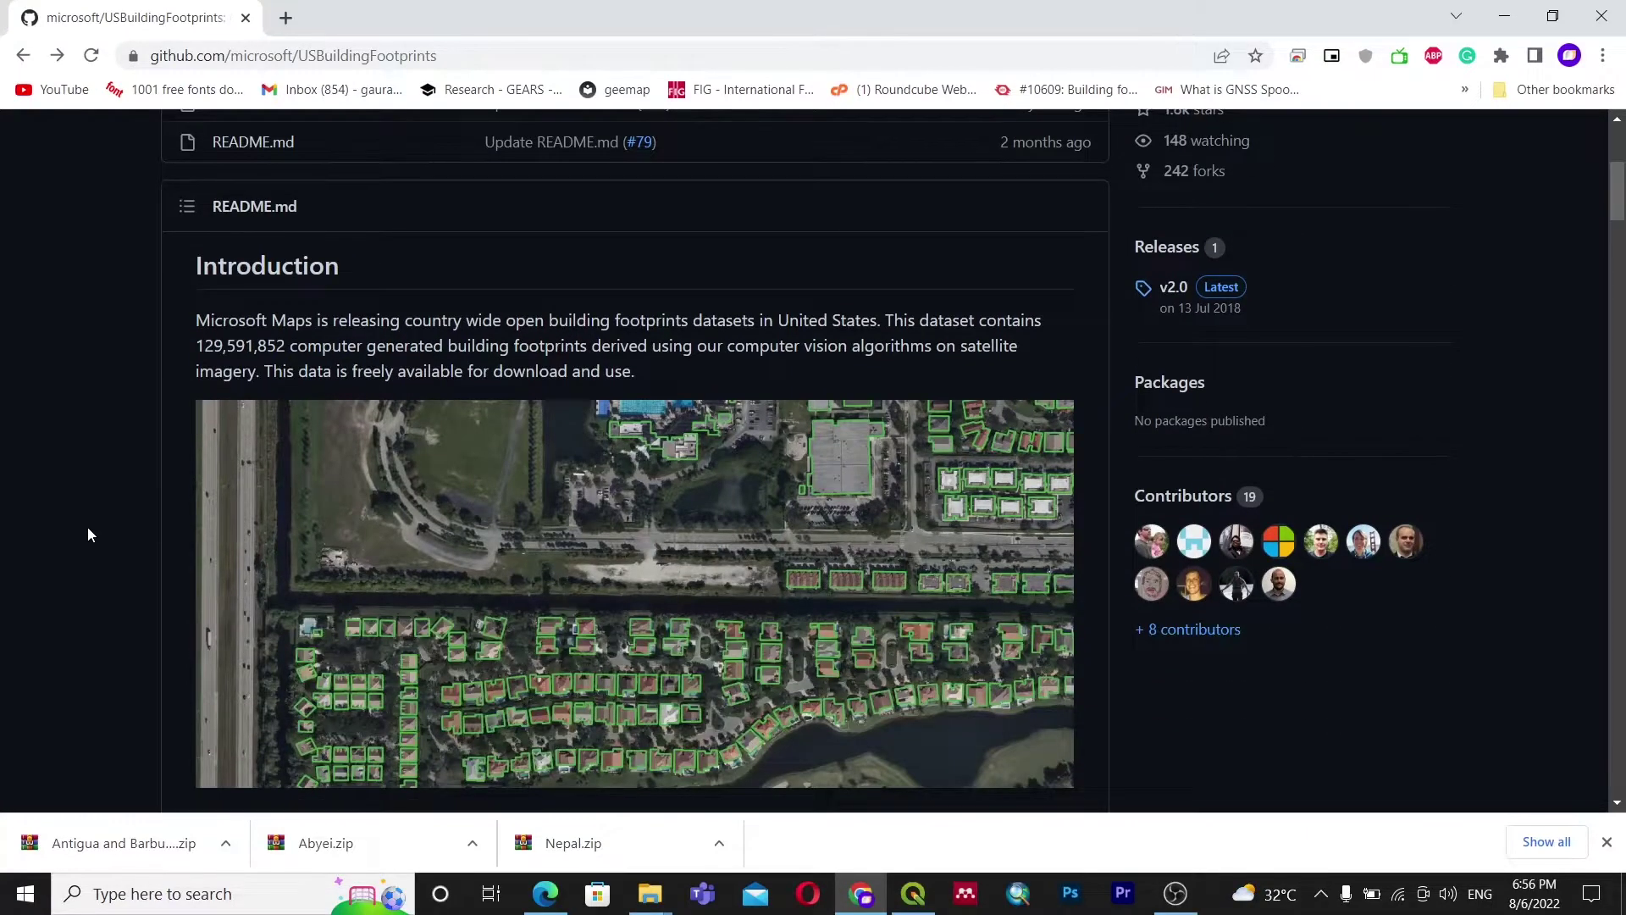
pyautogui.scroll(5, 88, 534)
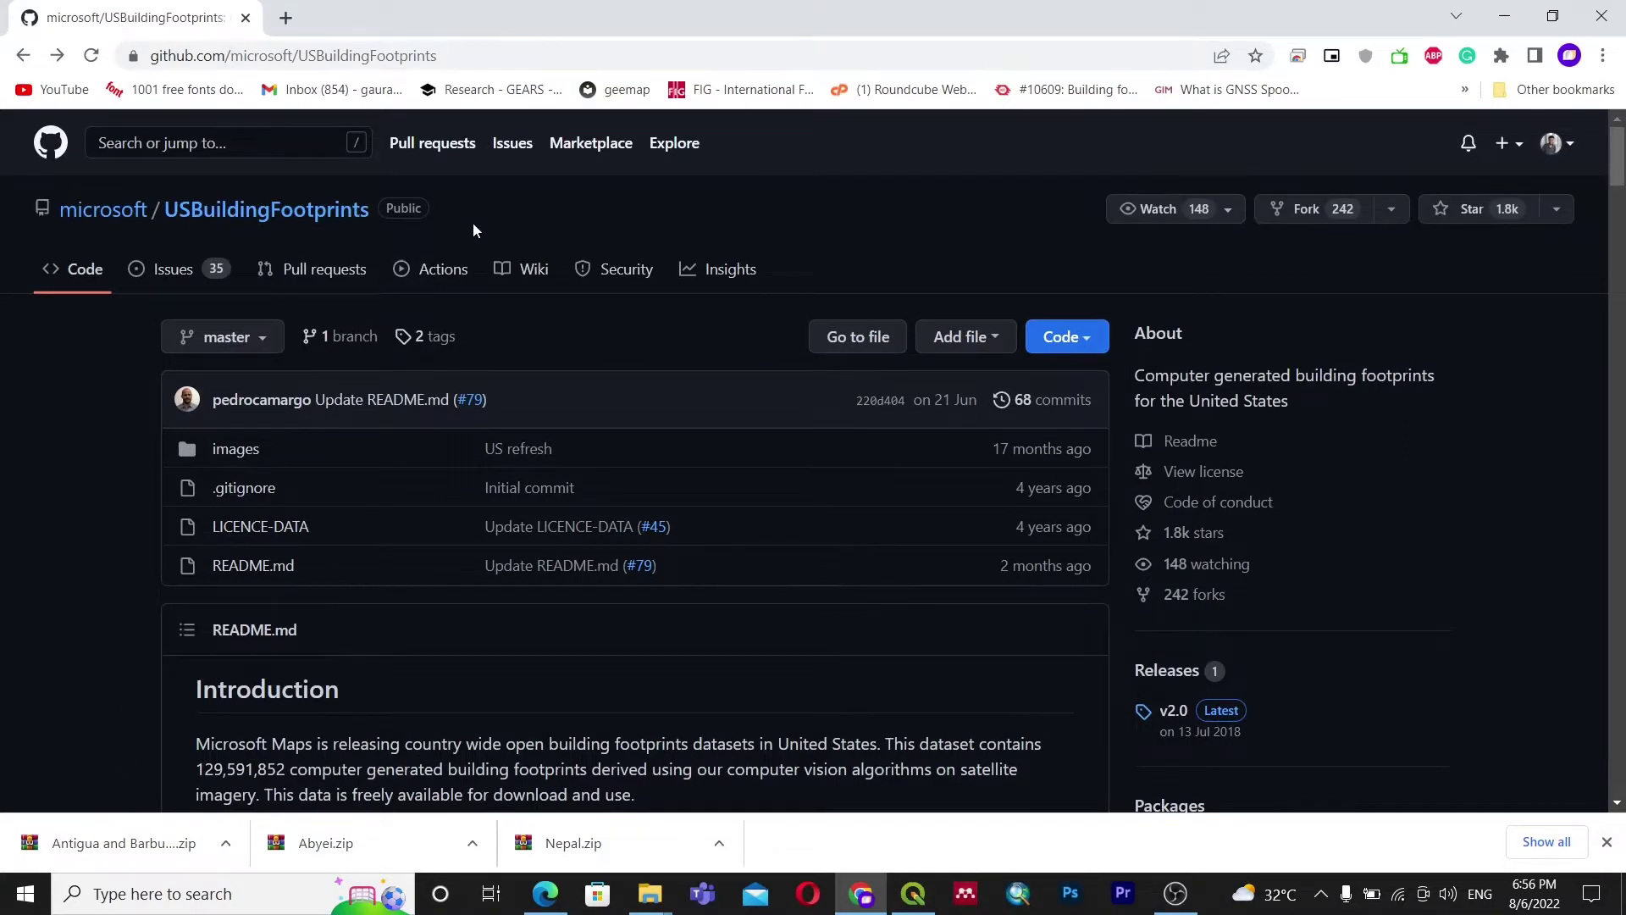
pyautogui.scroll(-1, 81, 537)
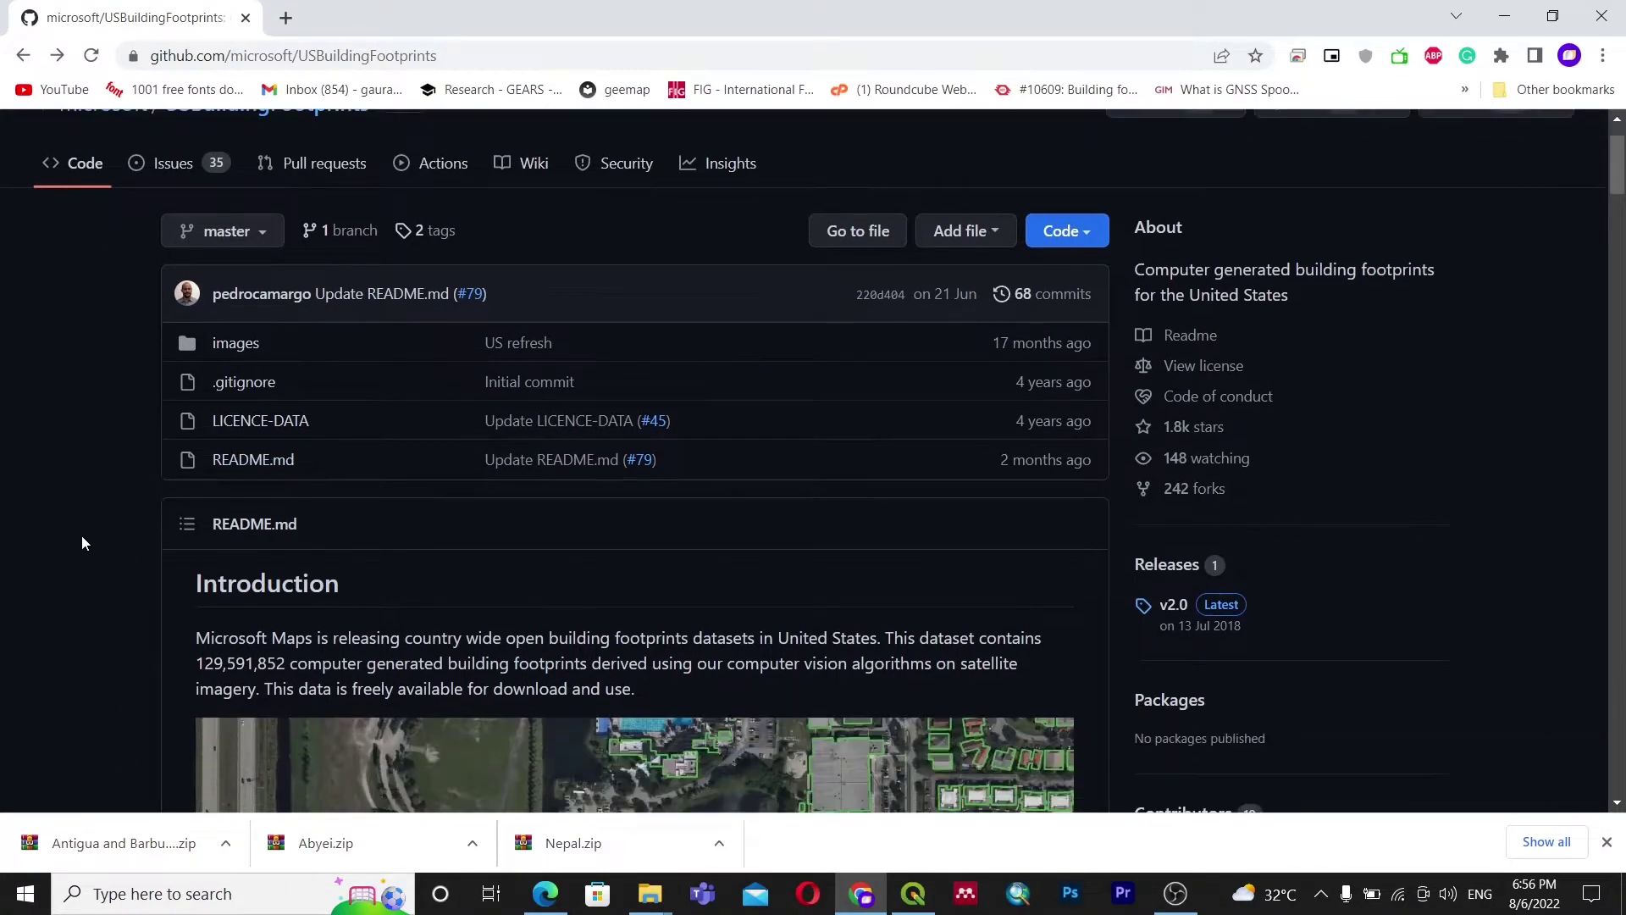
pyautogui.scroll(-2, 115, 592)
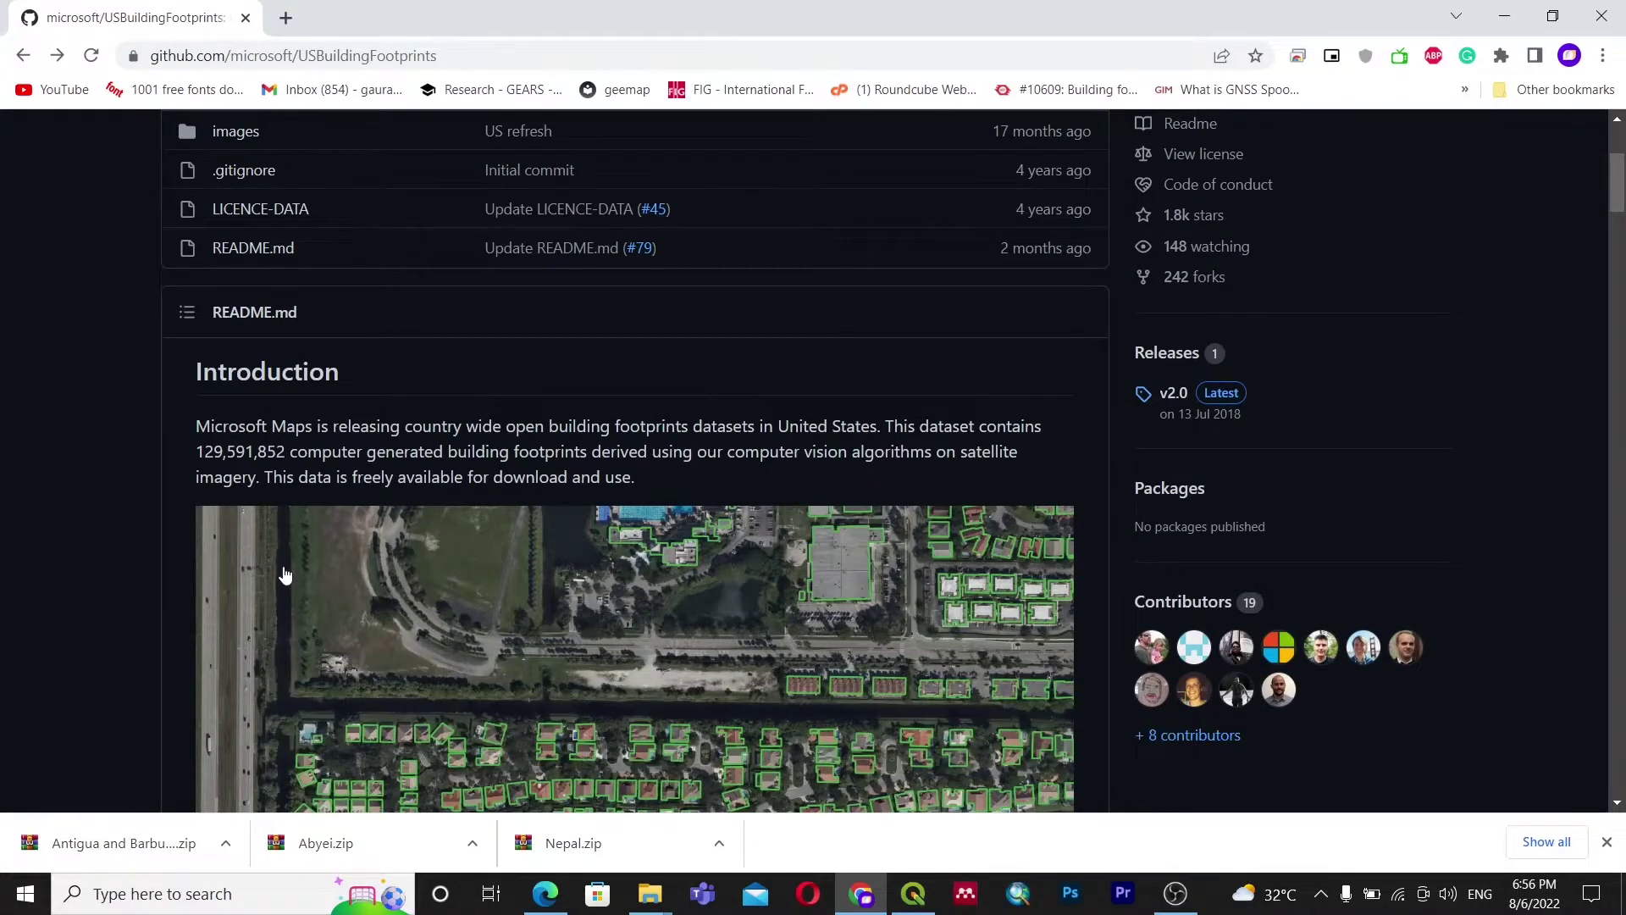
pyautogui.scroll(-2, 285, 574)
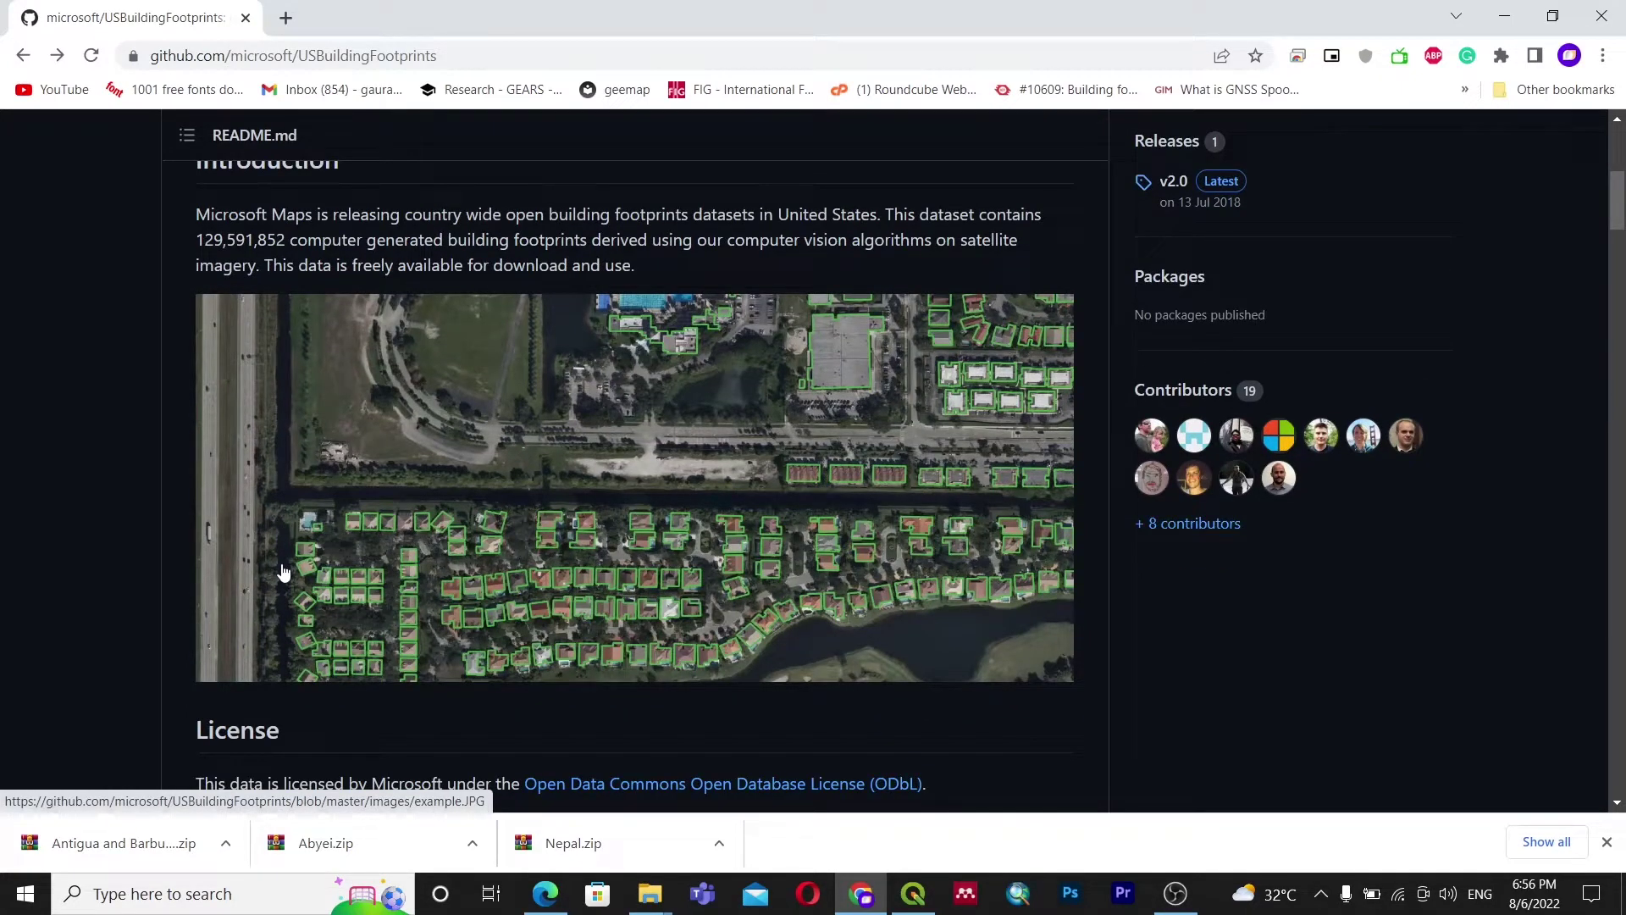
pyautogui.scroll(-3, 284, 573)
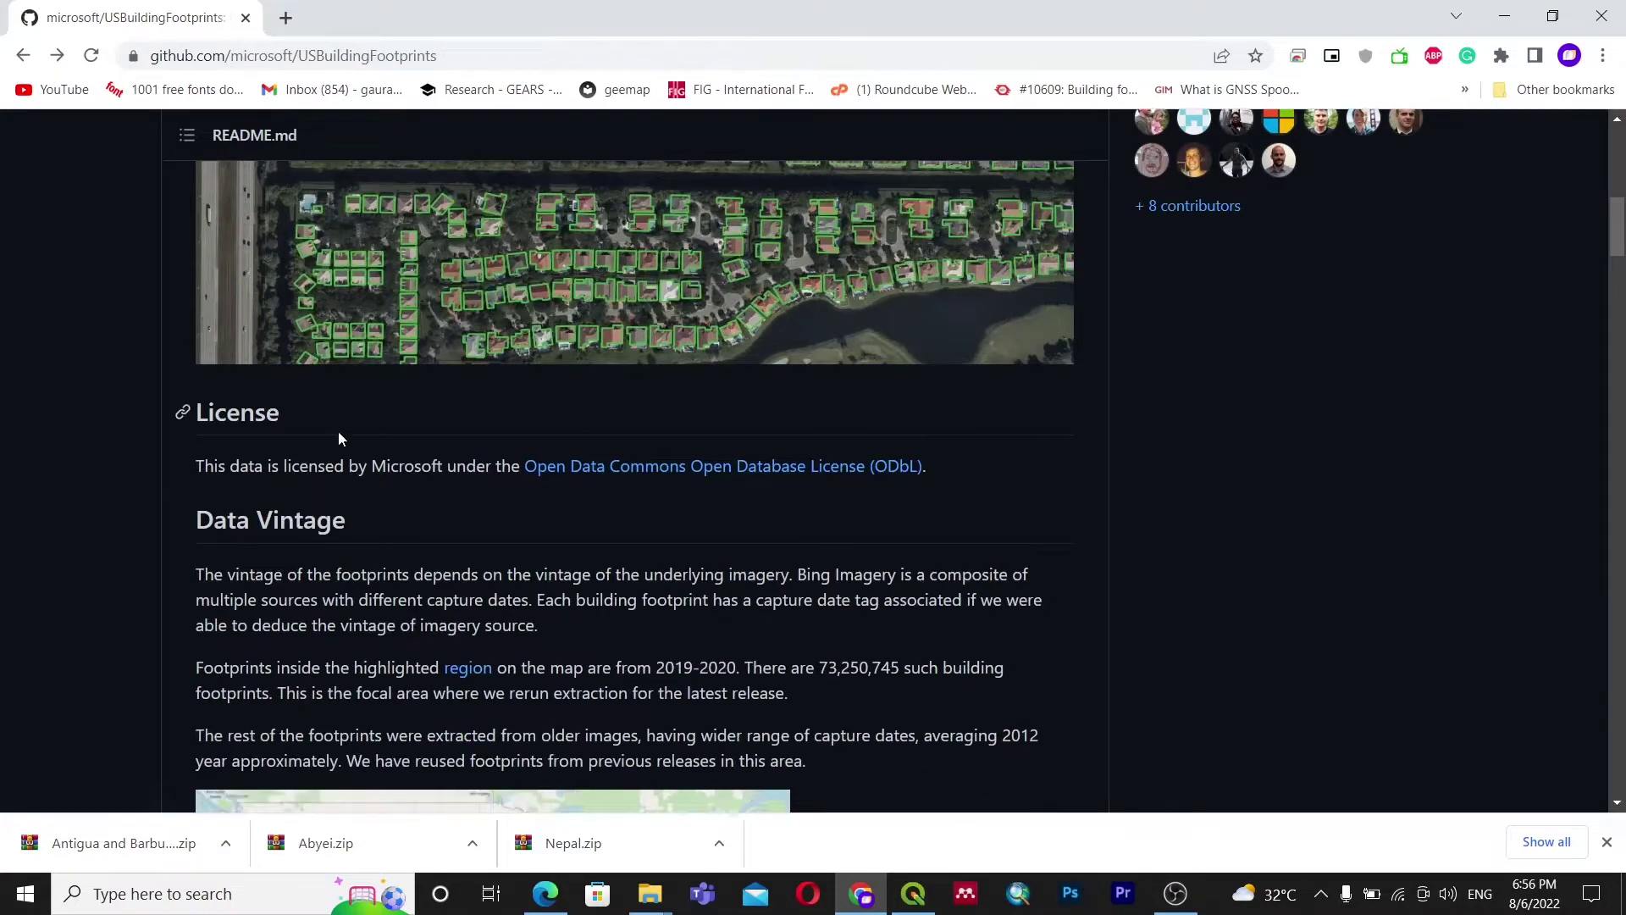
pyautogui.scroll(12, 268, 415)
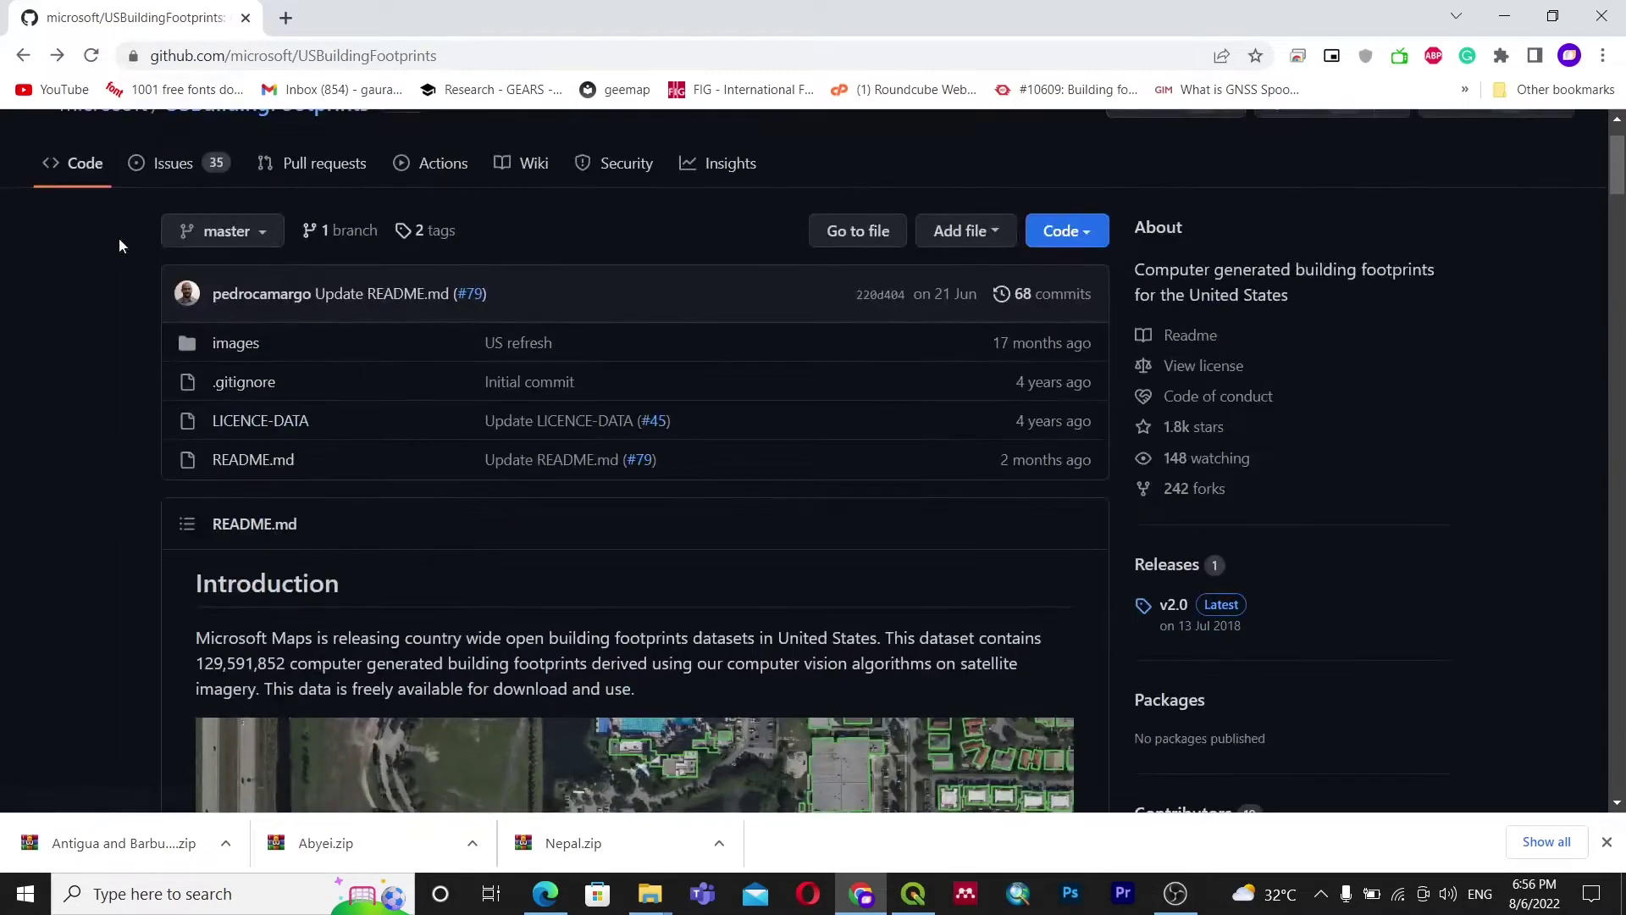
pyautogui.scroll(-4, 187, 539)
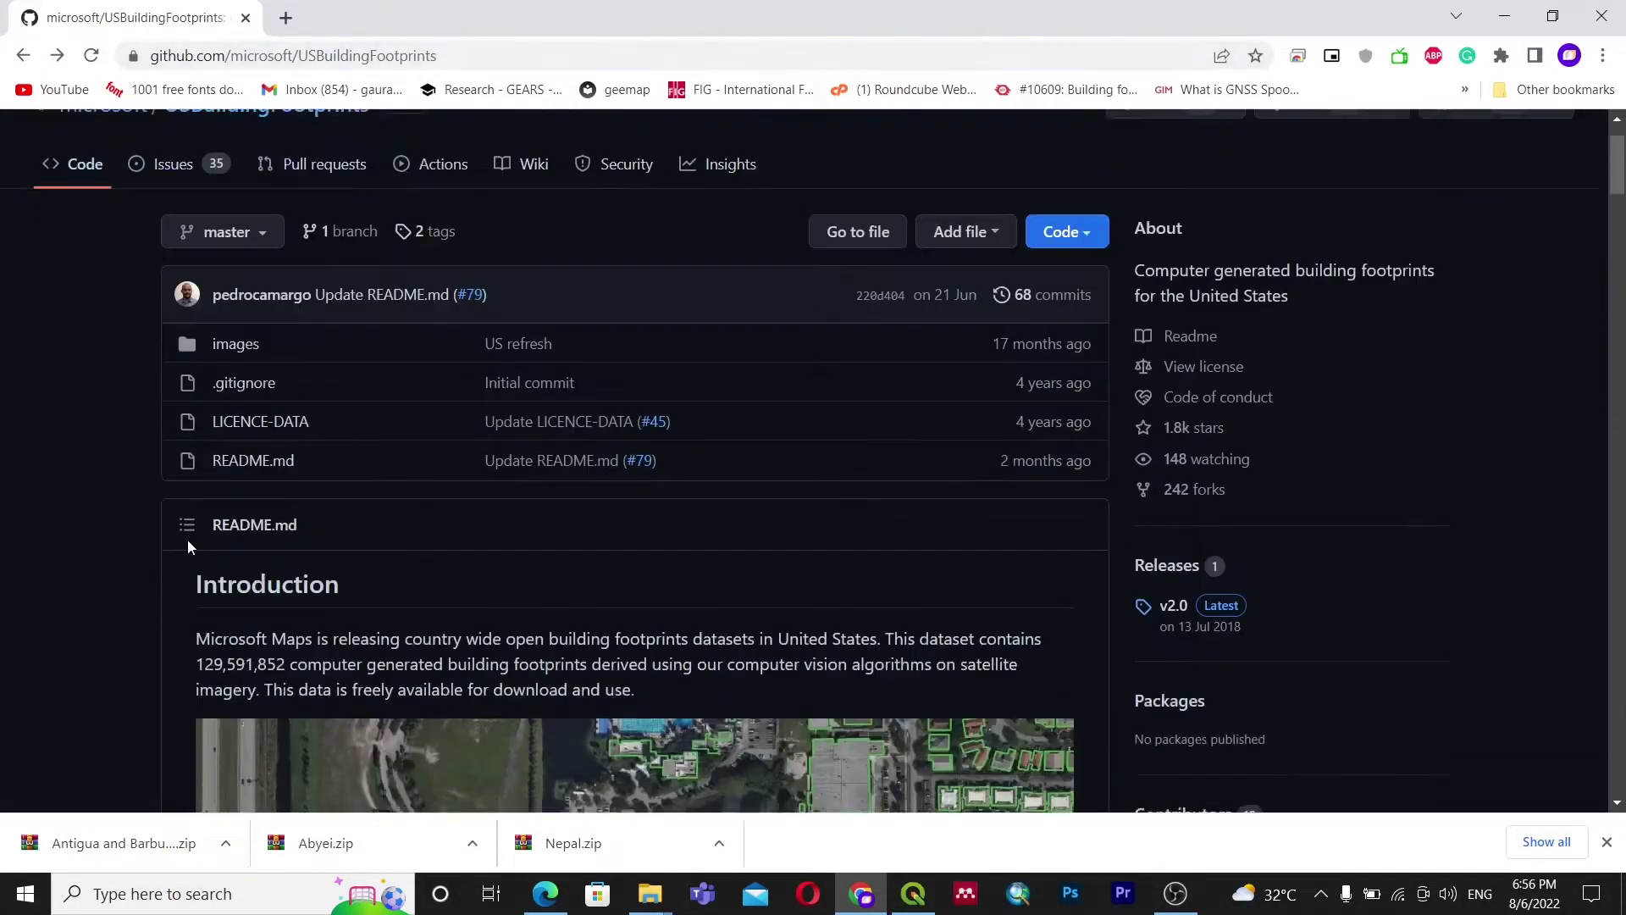
pyautogui.scroll(-7, 151, 523)
pyautogui.scroll(3, 150, 523)
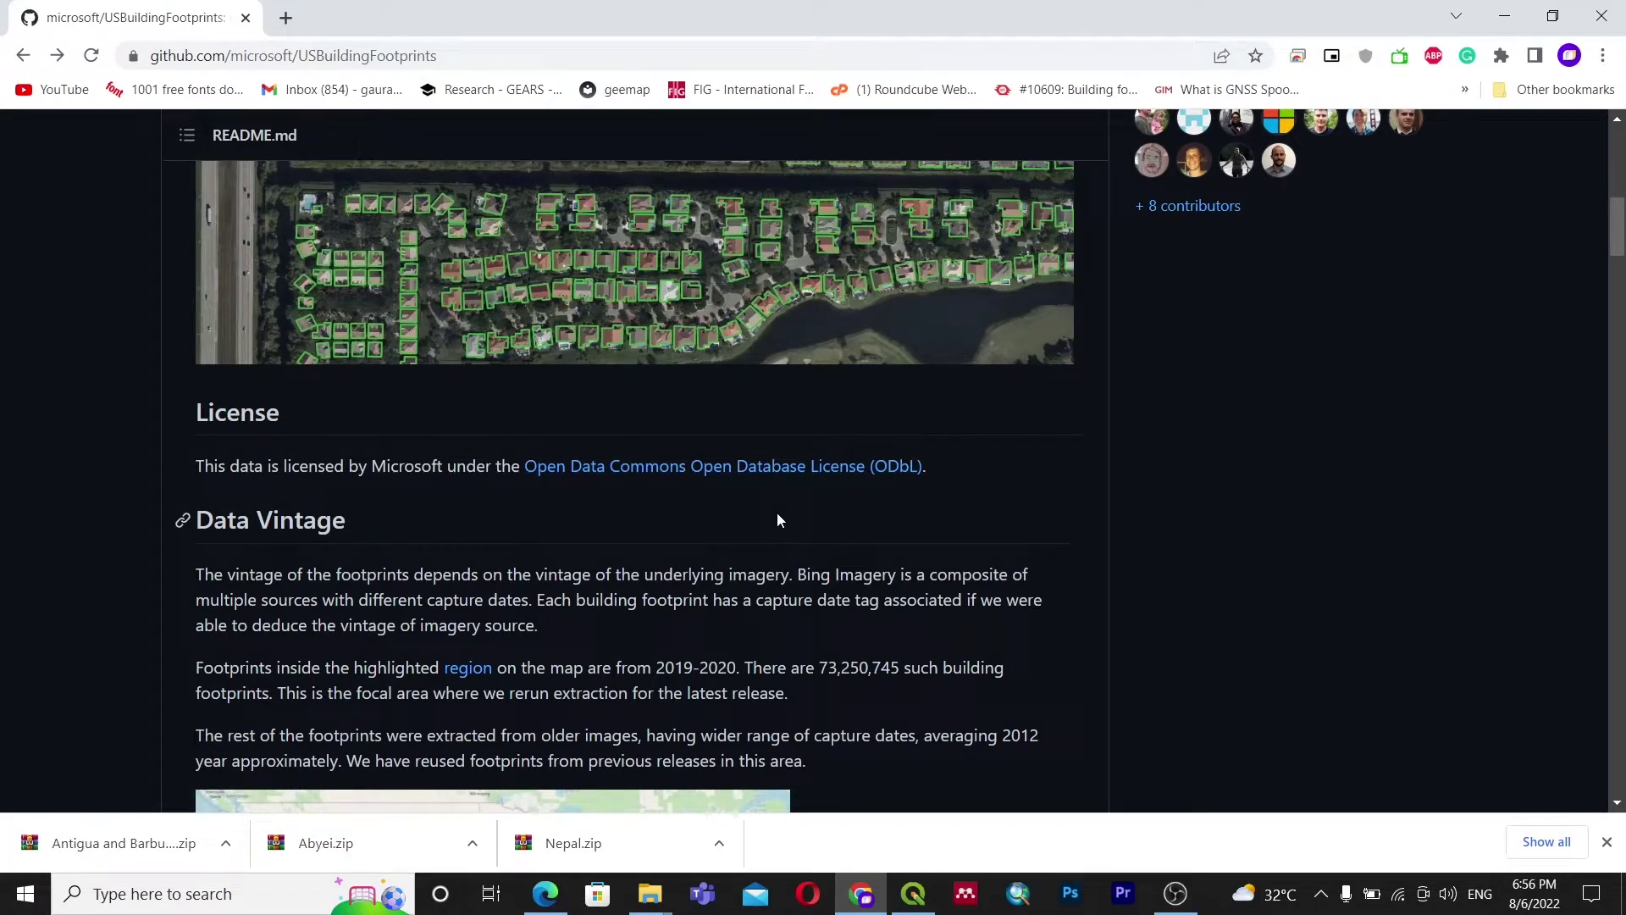
pyautogui.scroll(-6, 776, 516)
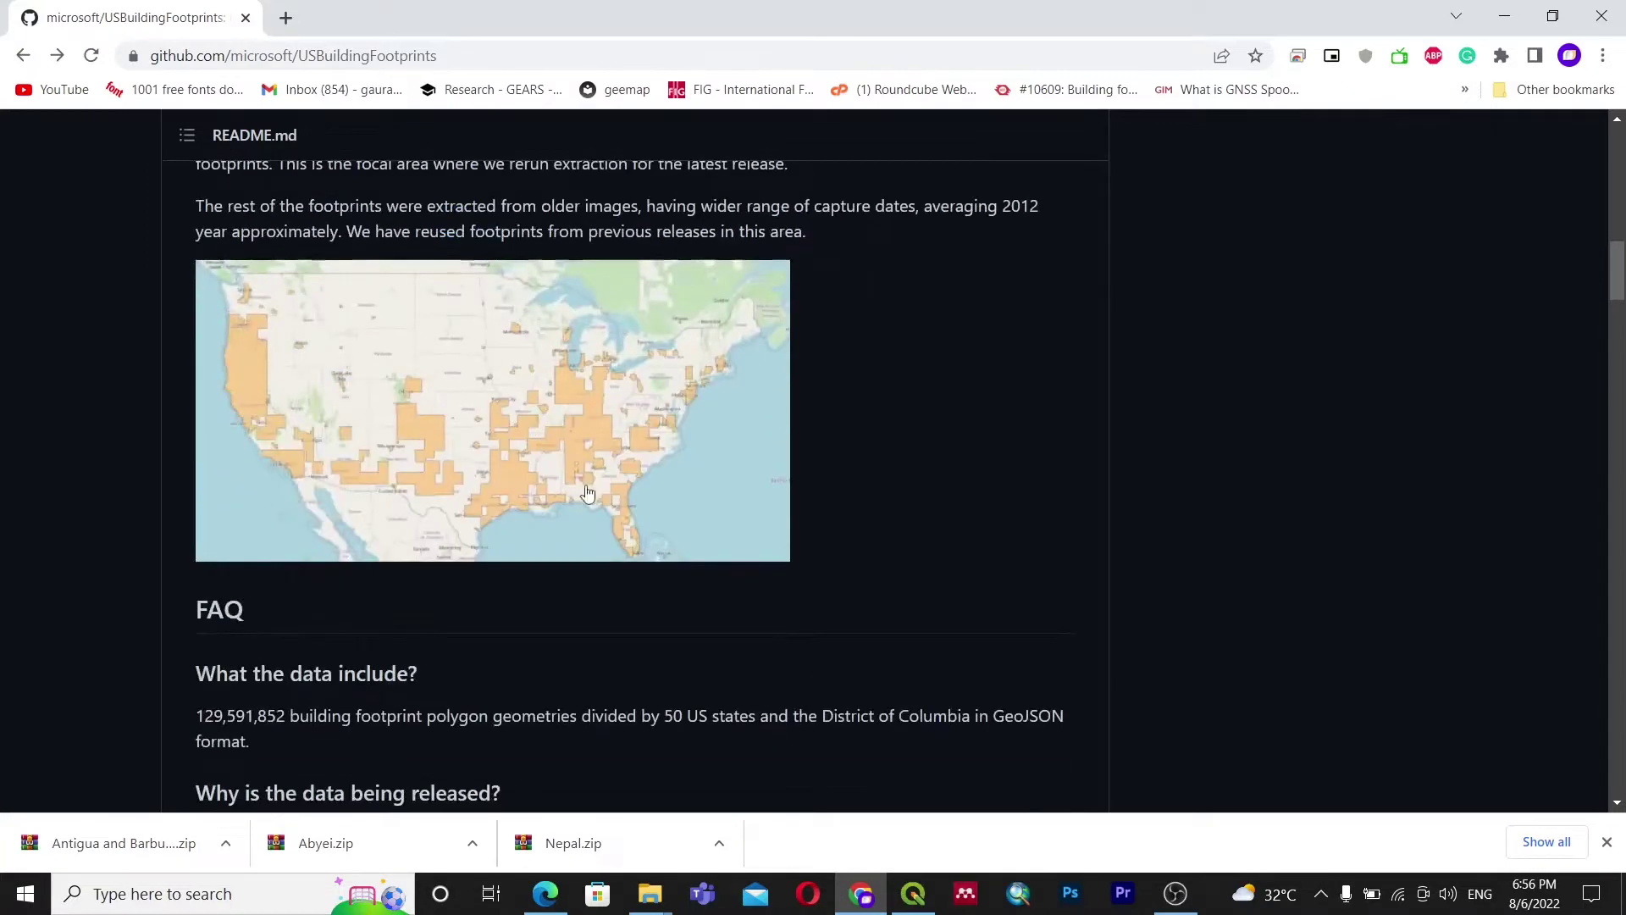
pyautogui.scroll(-6, 588, 493)
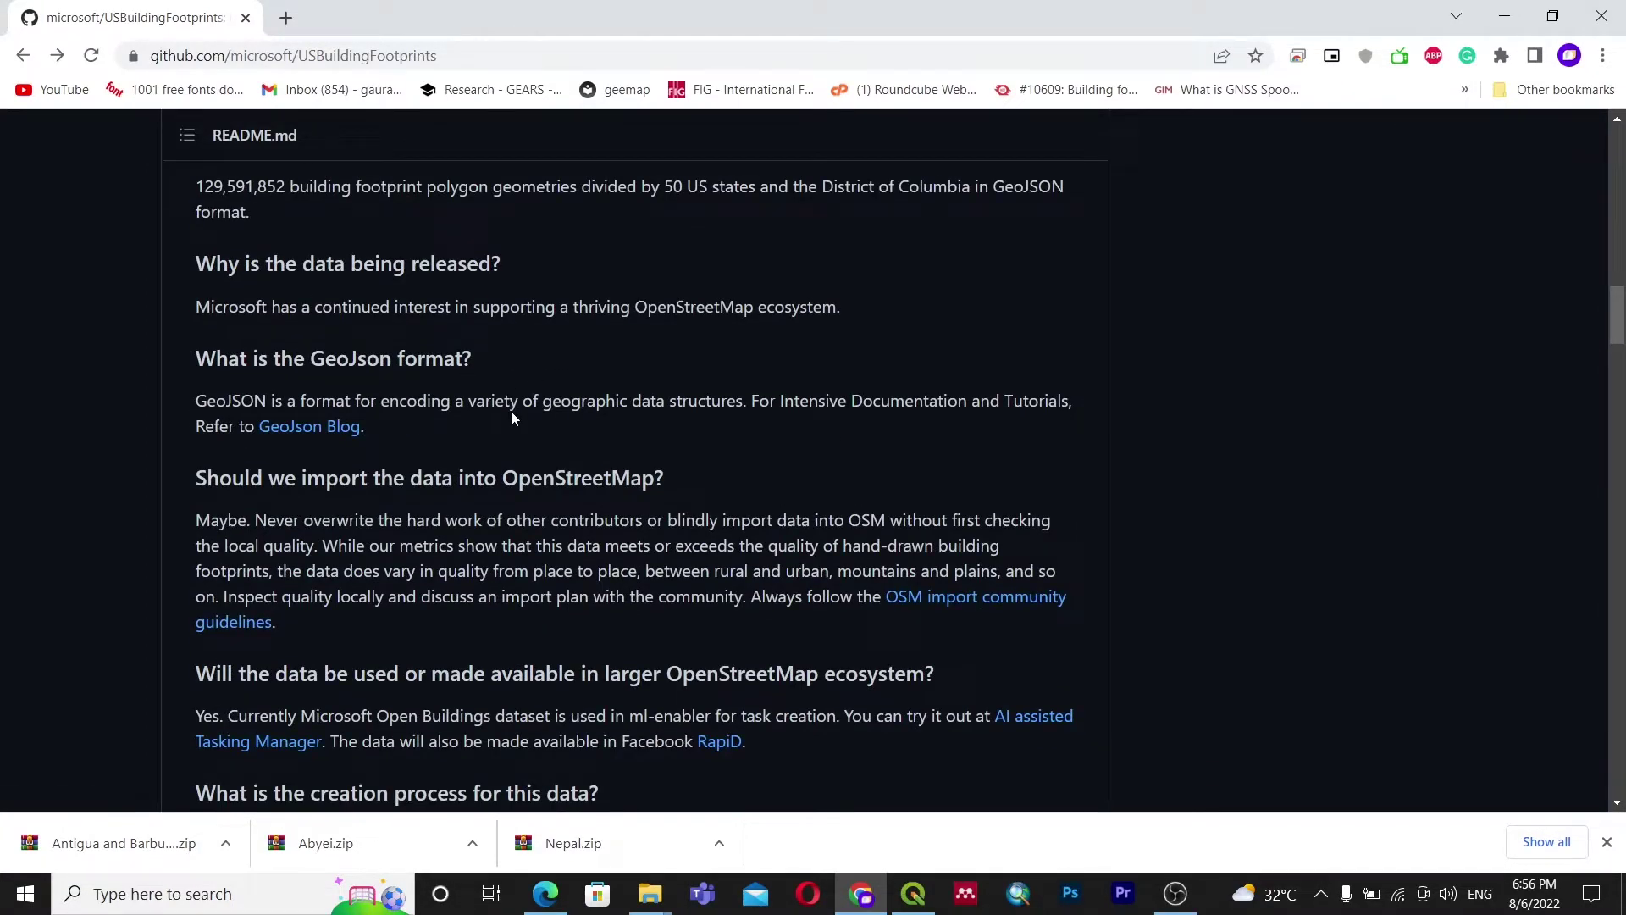
pyautogui.scroll(-1, 491, 474)
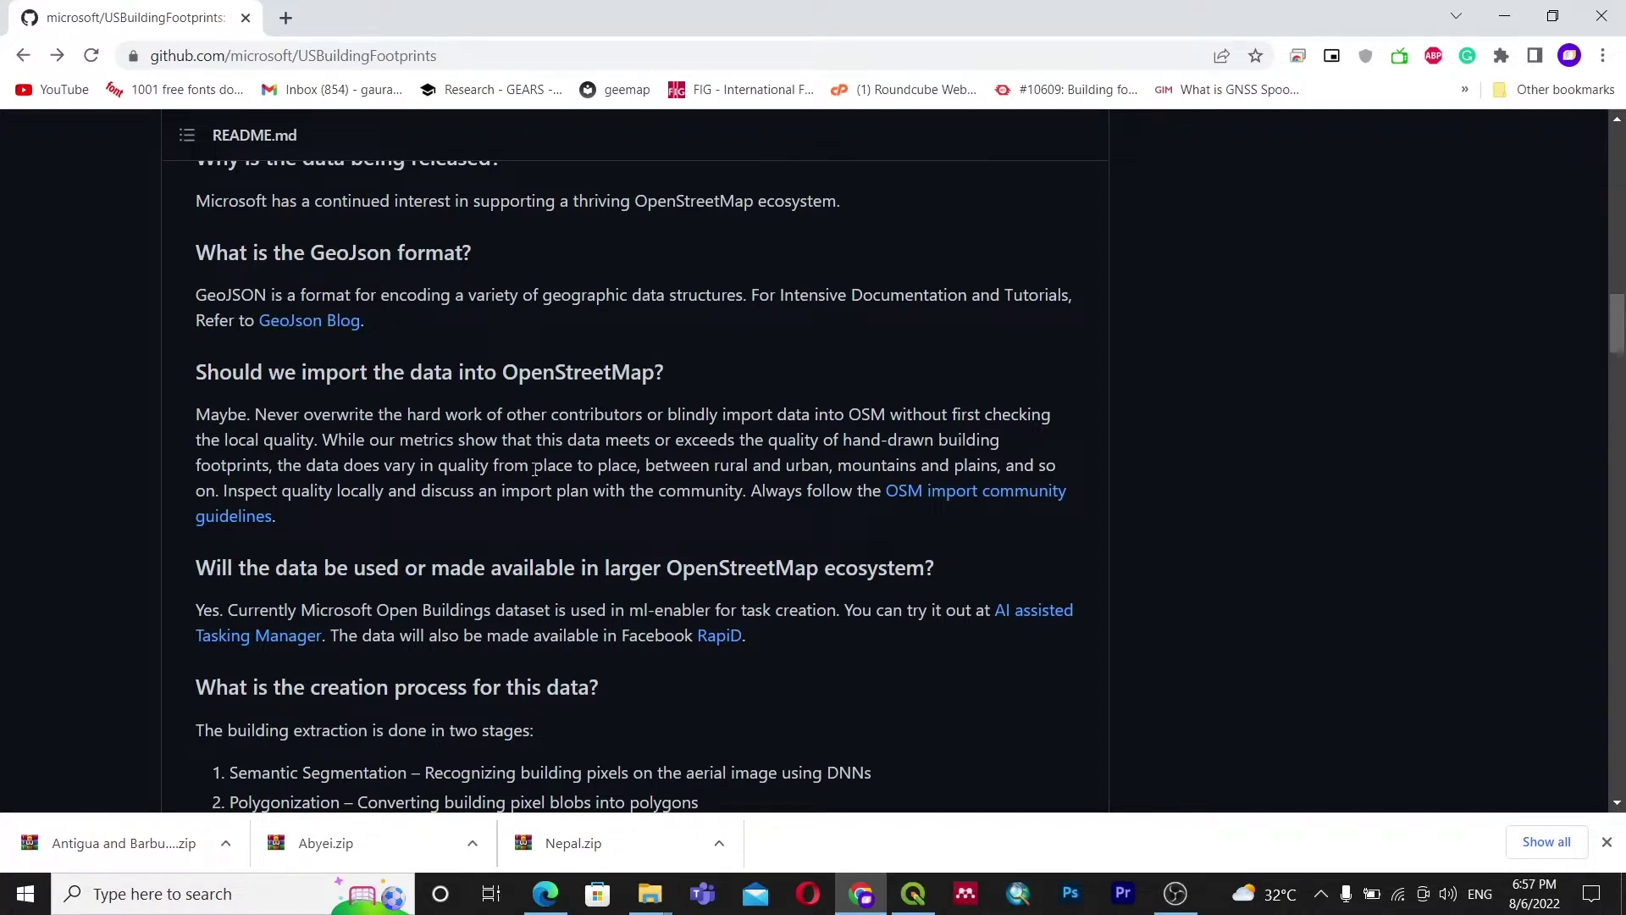
pyautogui.scroll(-2, 541, 508)
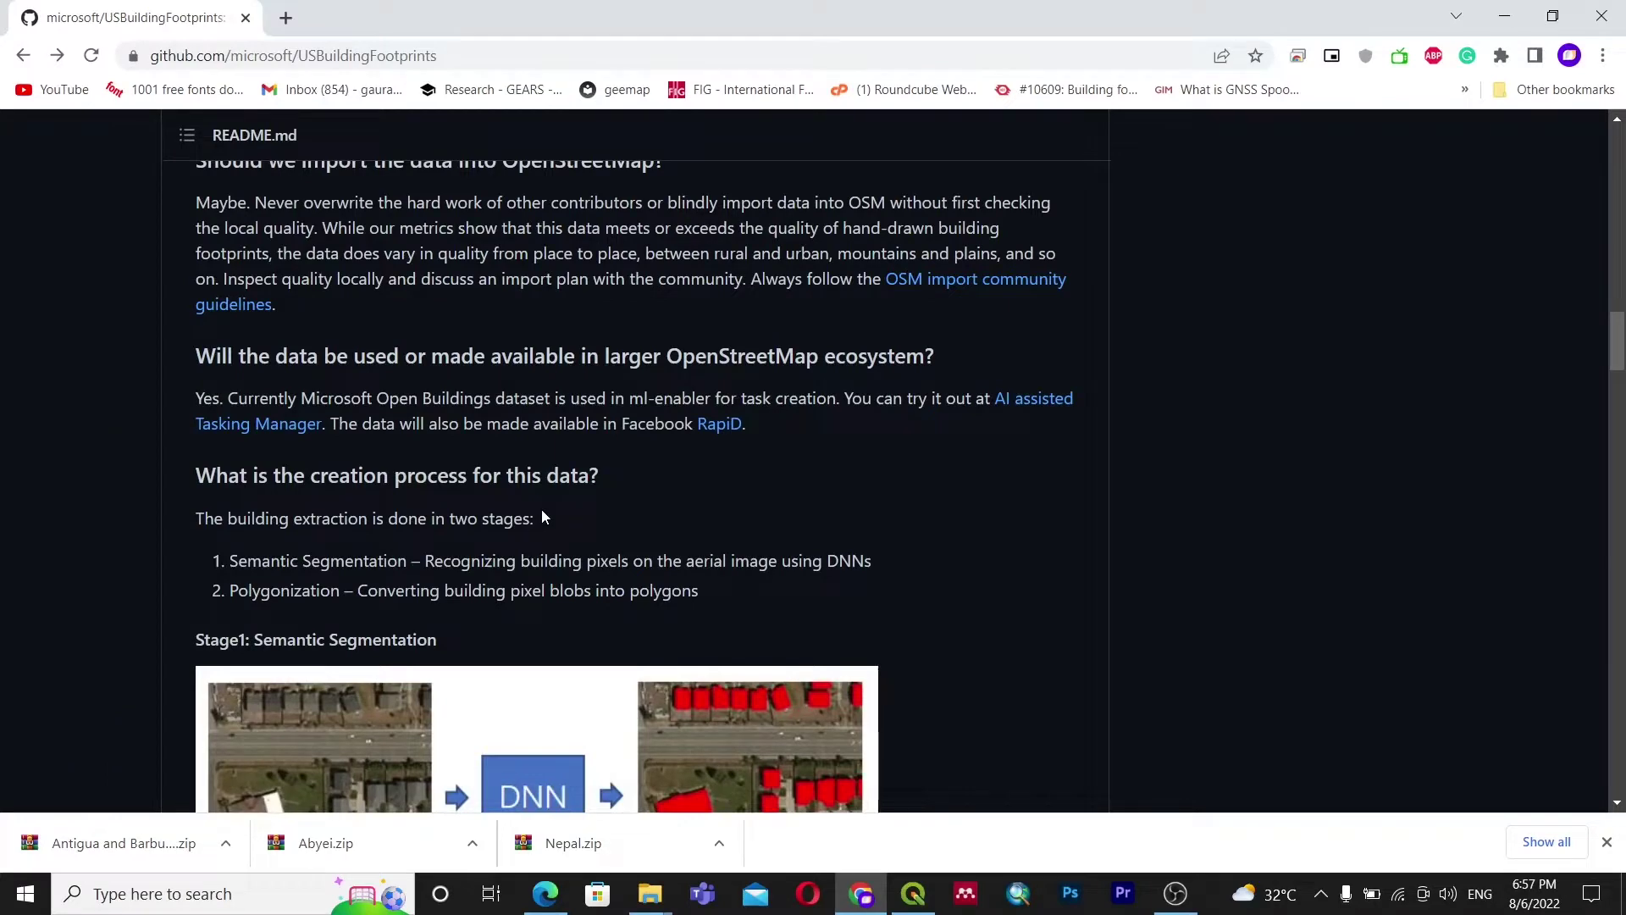
pyautogui.scroll(-3, 542, 510)
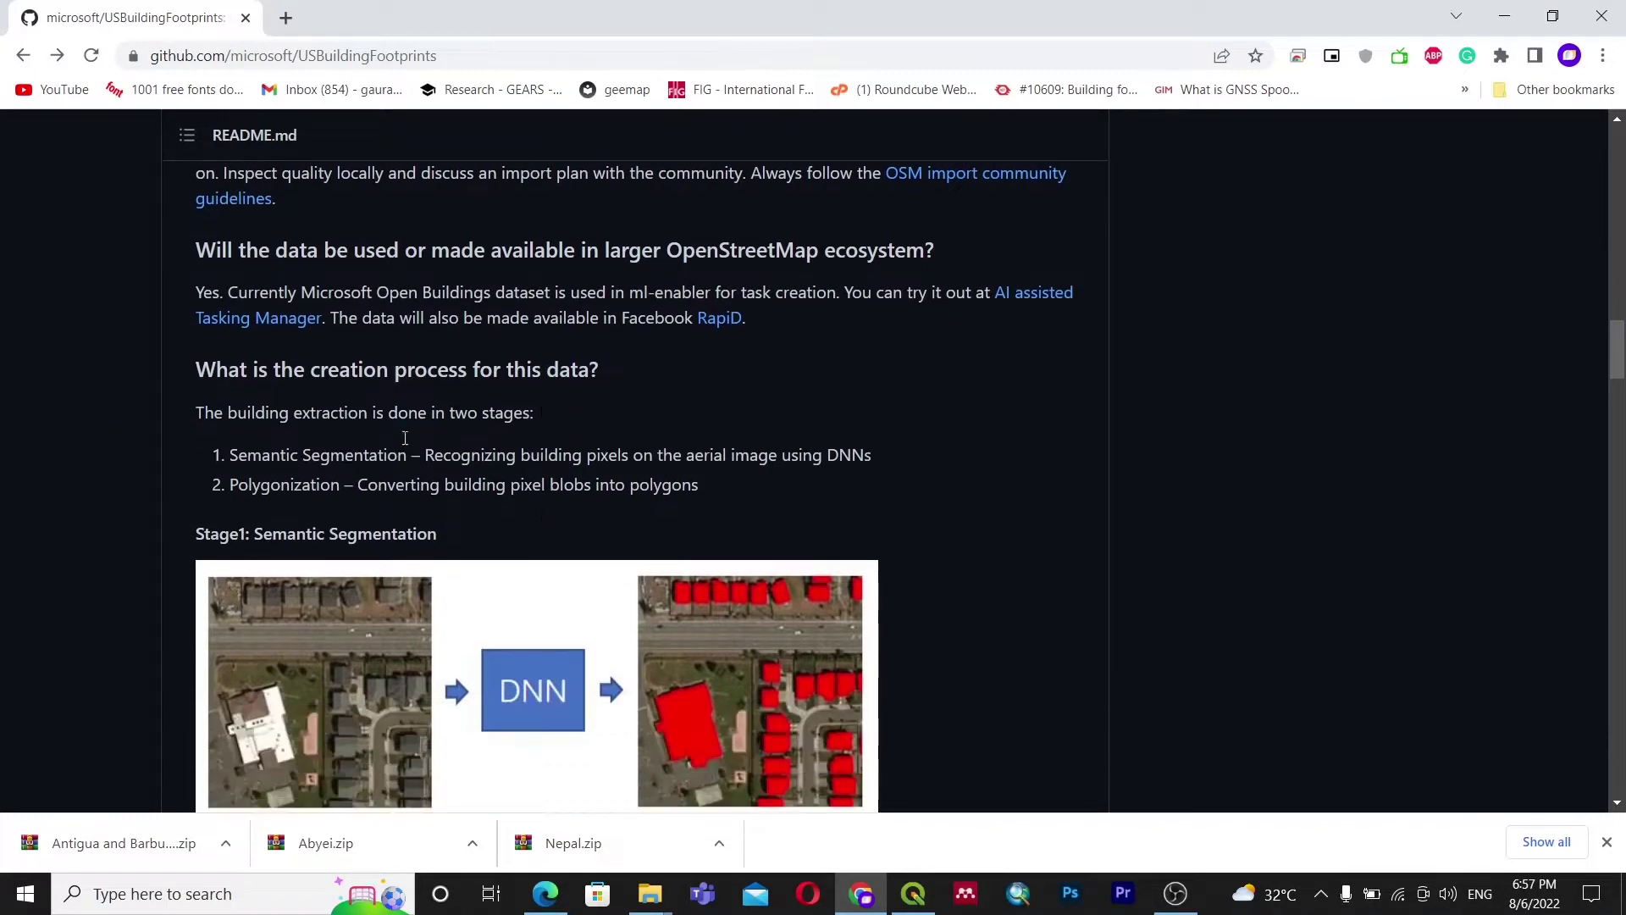
pyautogui.scroll(-4, 525, 401)
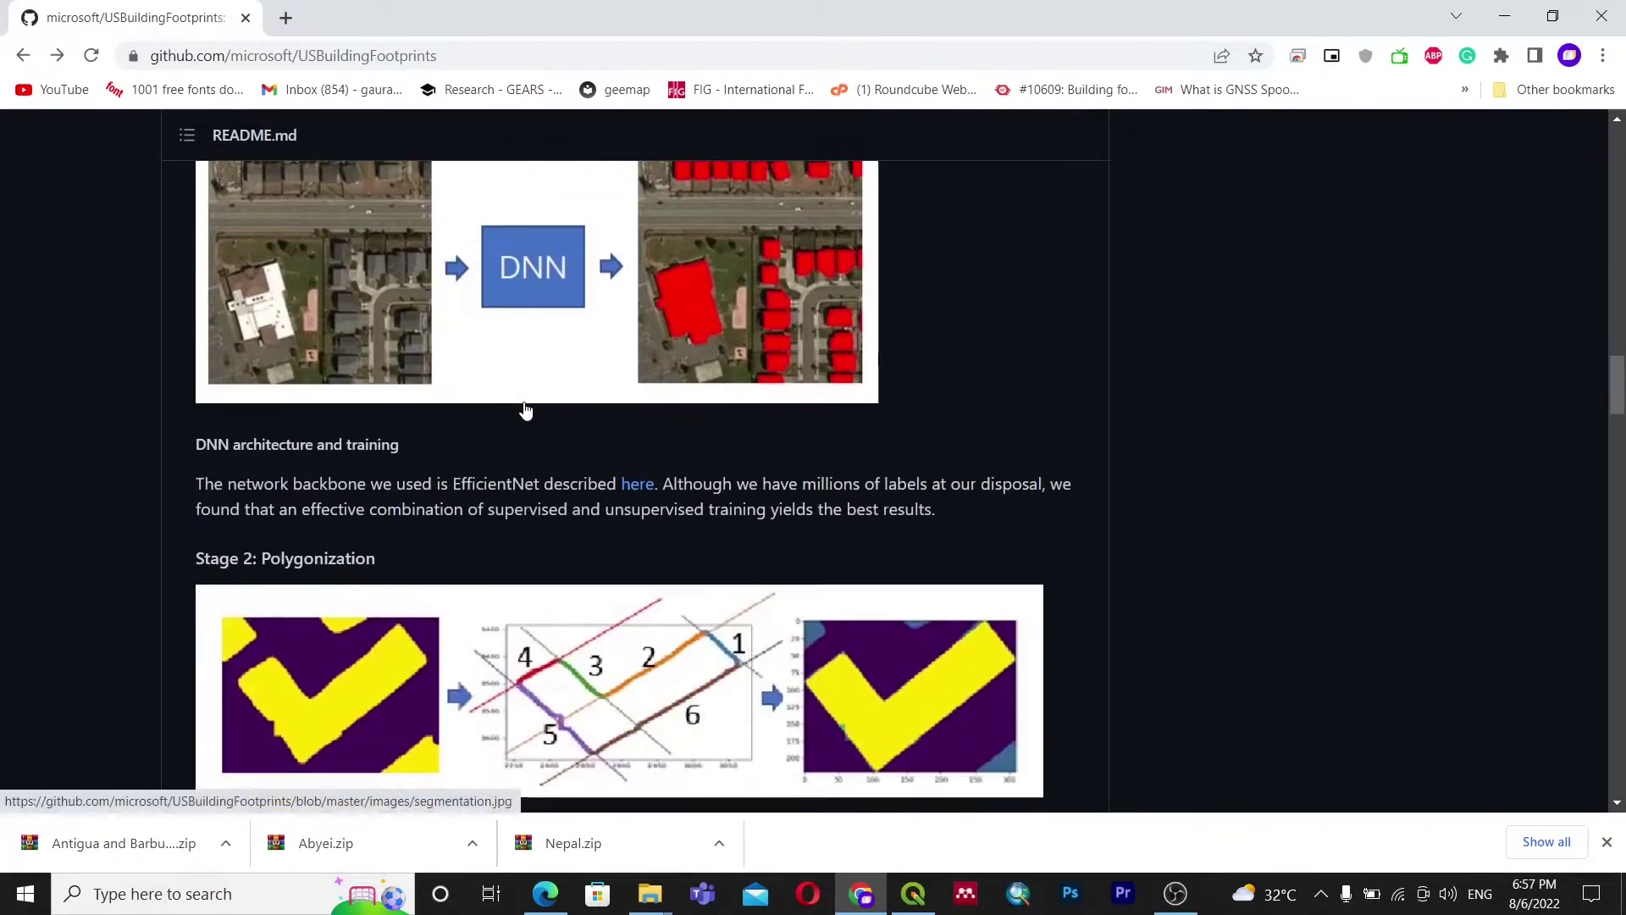
pyautogui.scroll(4, 567, 497)
pyautogui.scroll(-1, 534, 600)
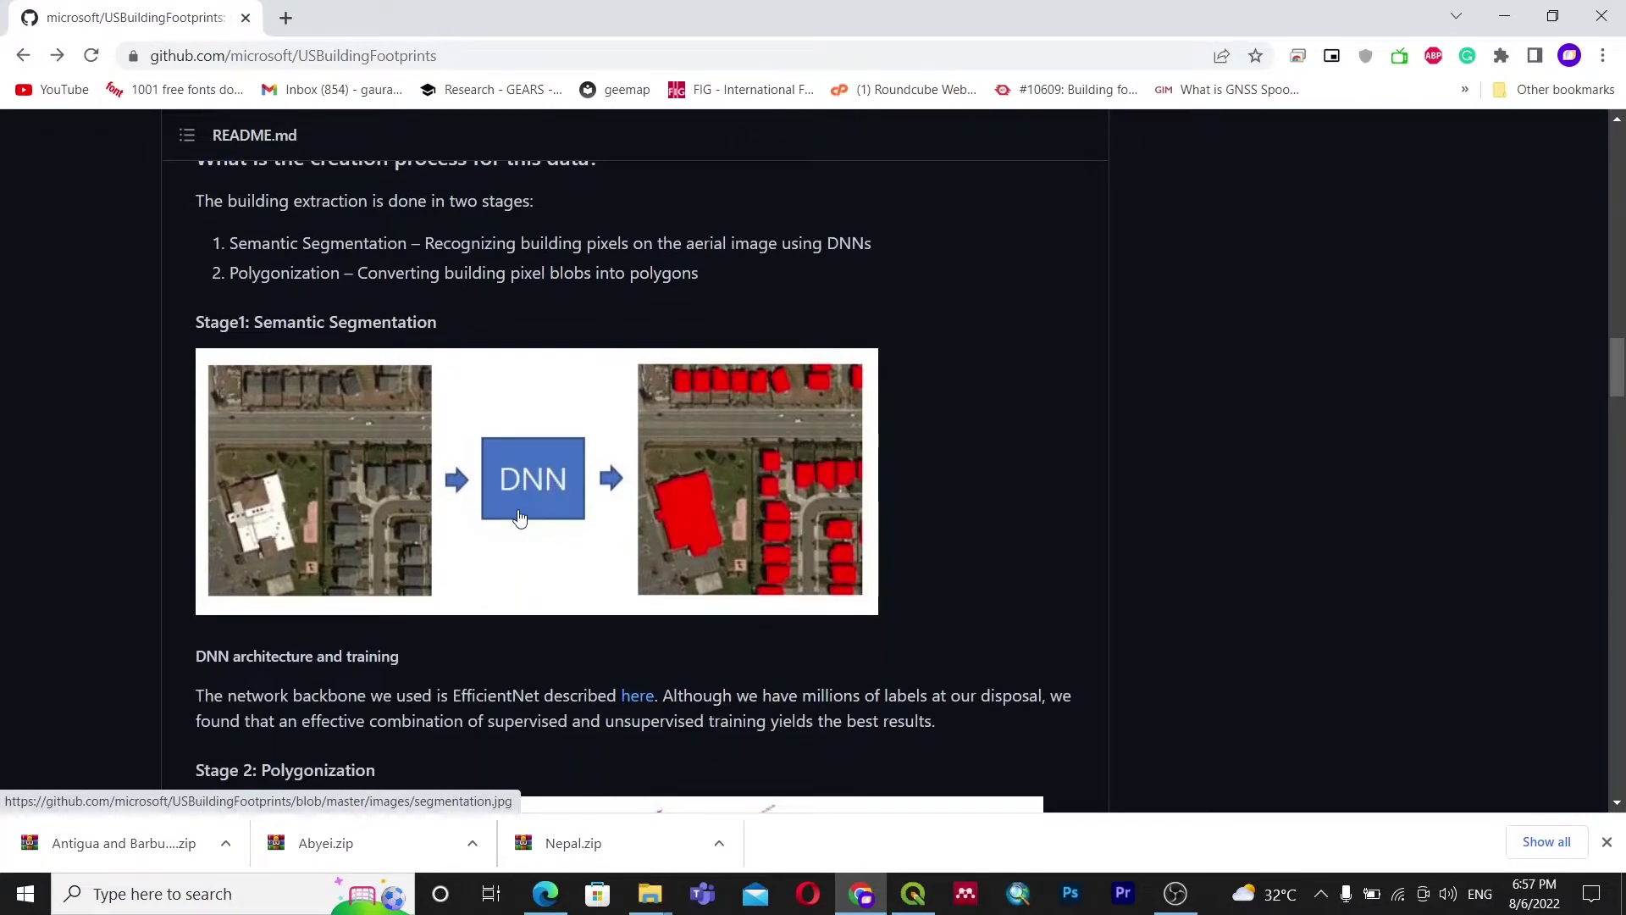
pyautogui.scroll(1, 409, 500)
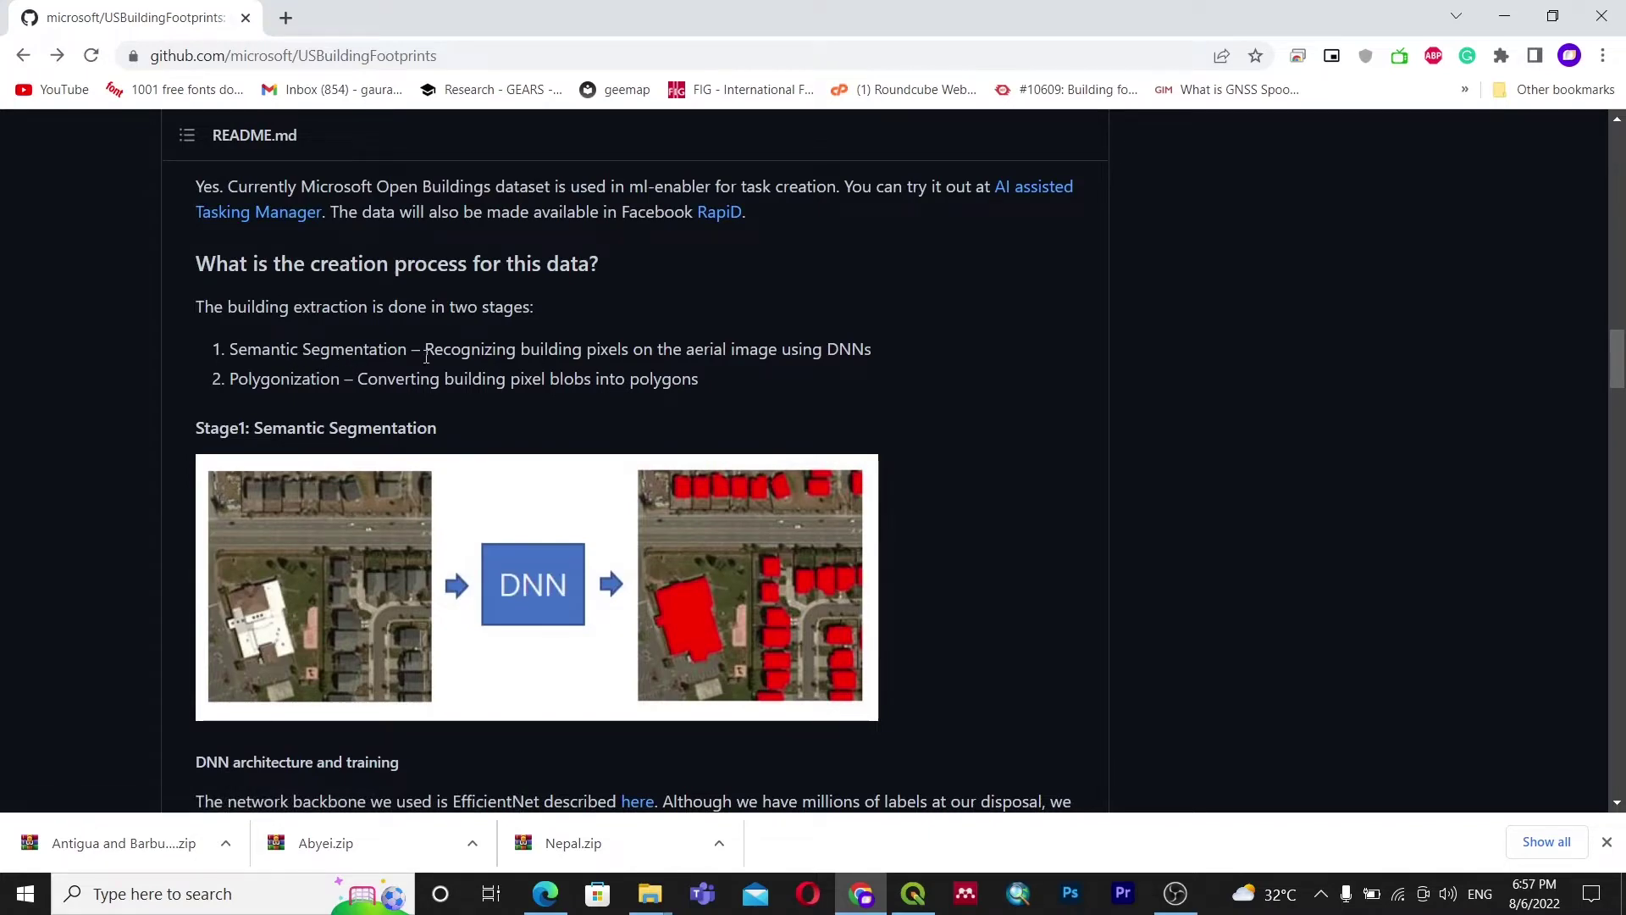
pyautogui.scroll(-10, 420, 436)
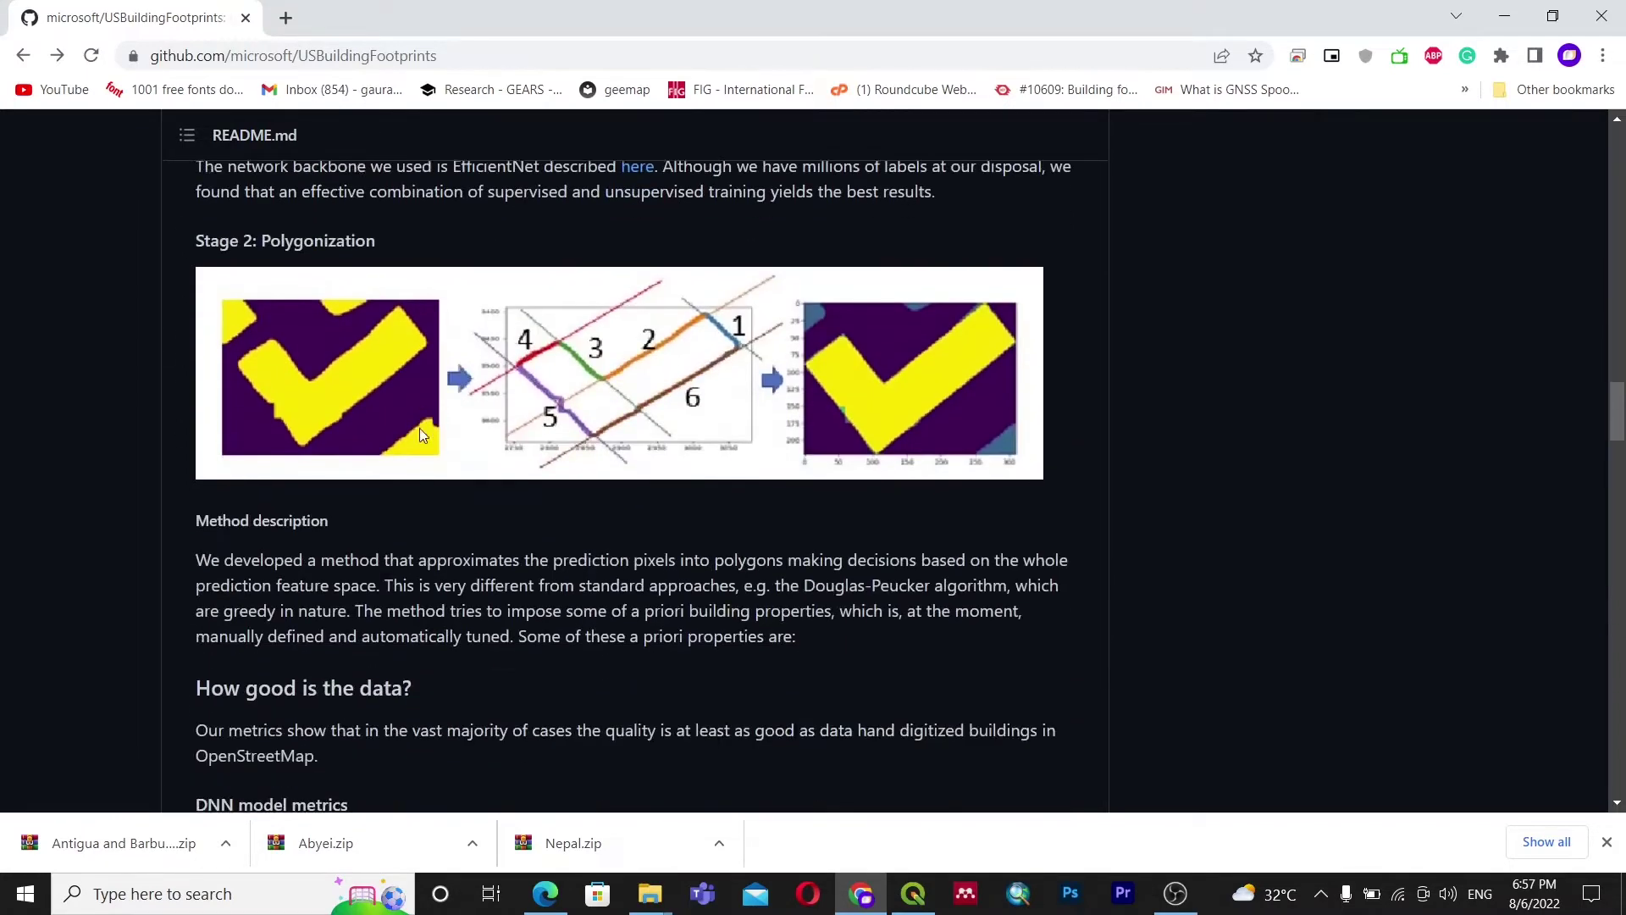
pyautogui.scroll(-12, 421, 435)
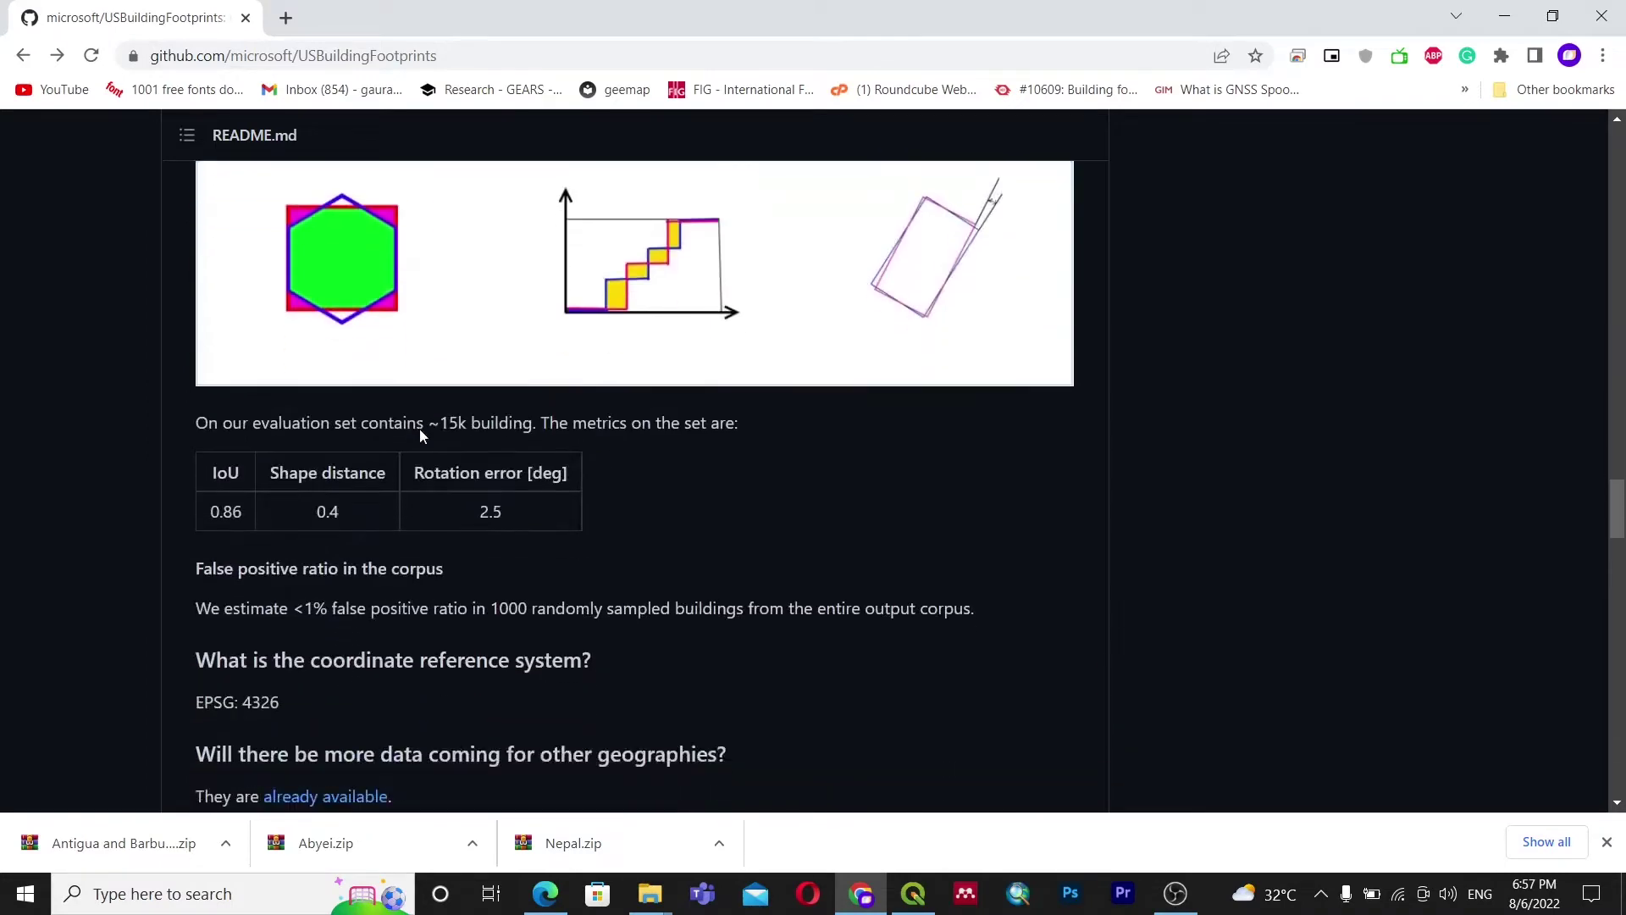
pyautogui.scroll(-12, 421, 429)
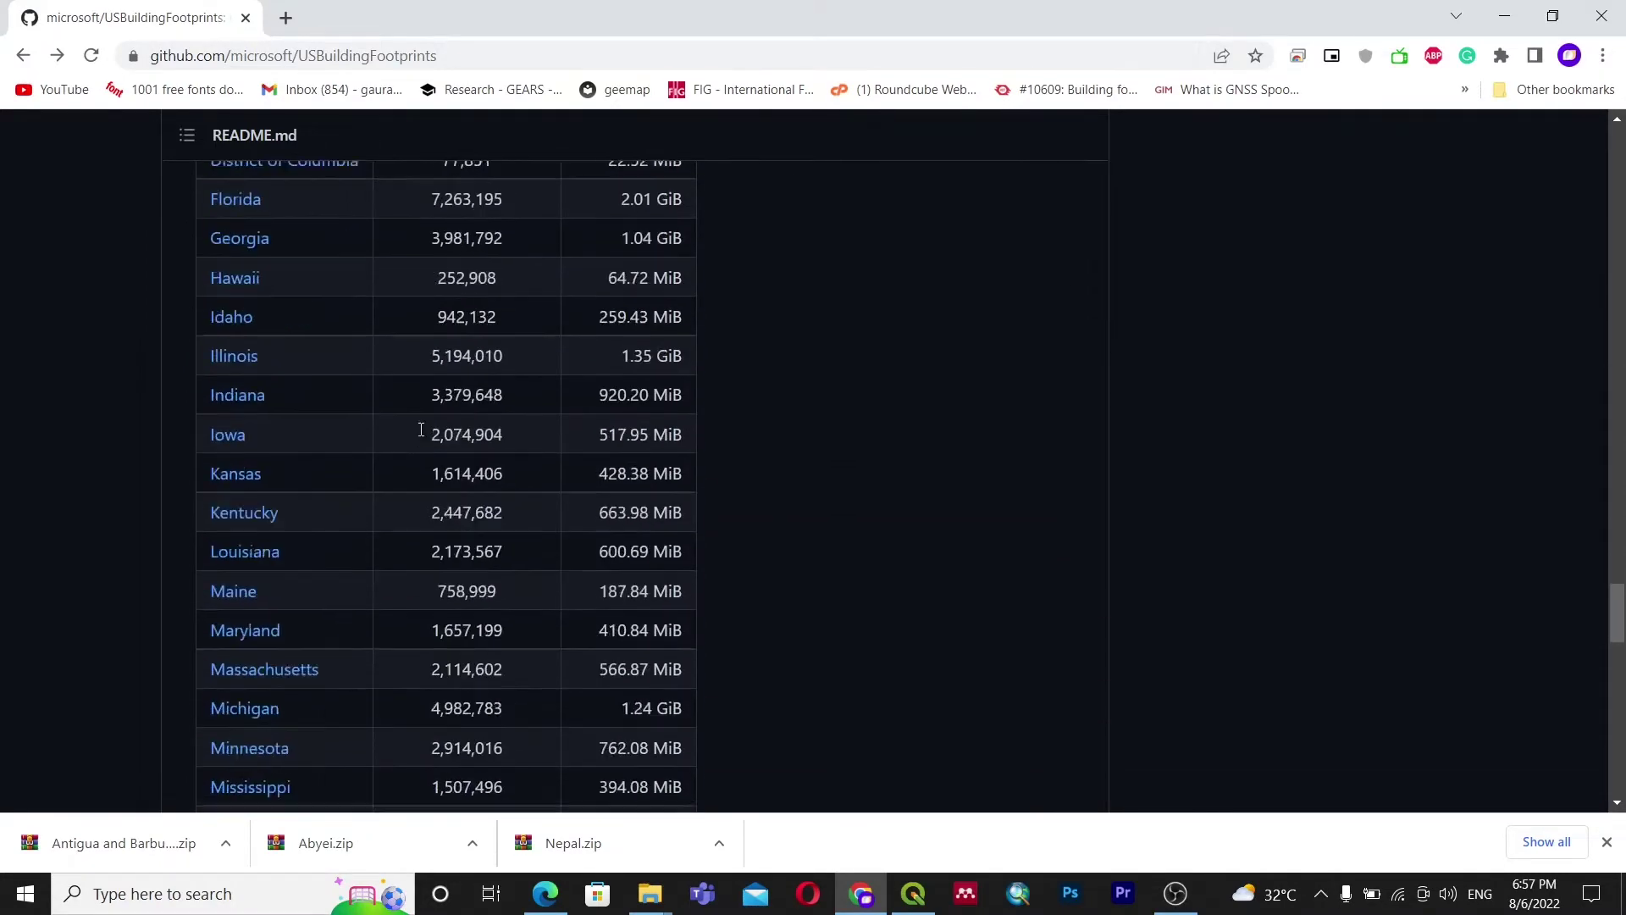
pyautogui.scroll(6, 421, 430)
pyautogui.scroll(1, 421, 430)
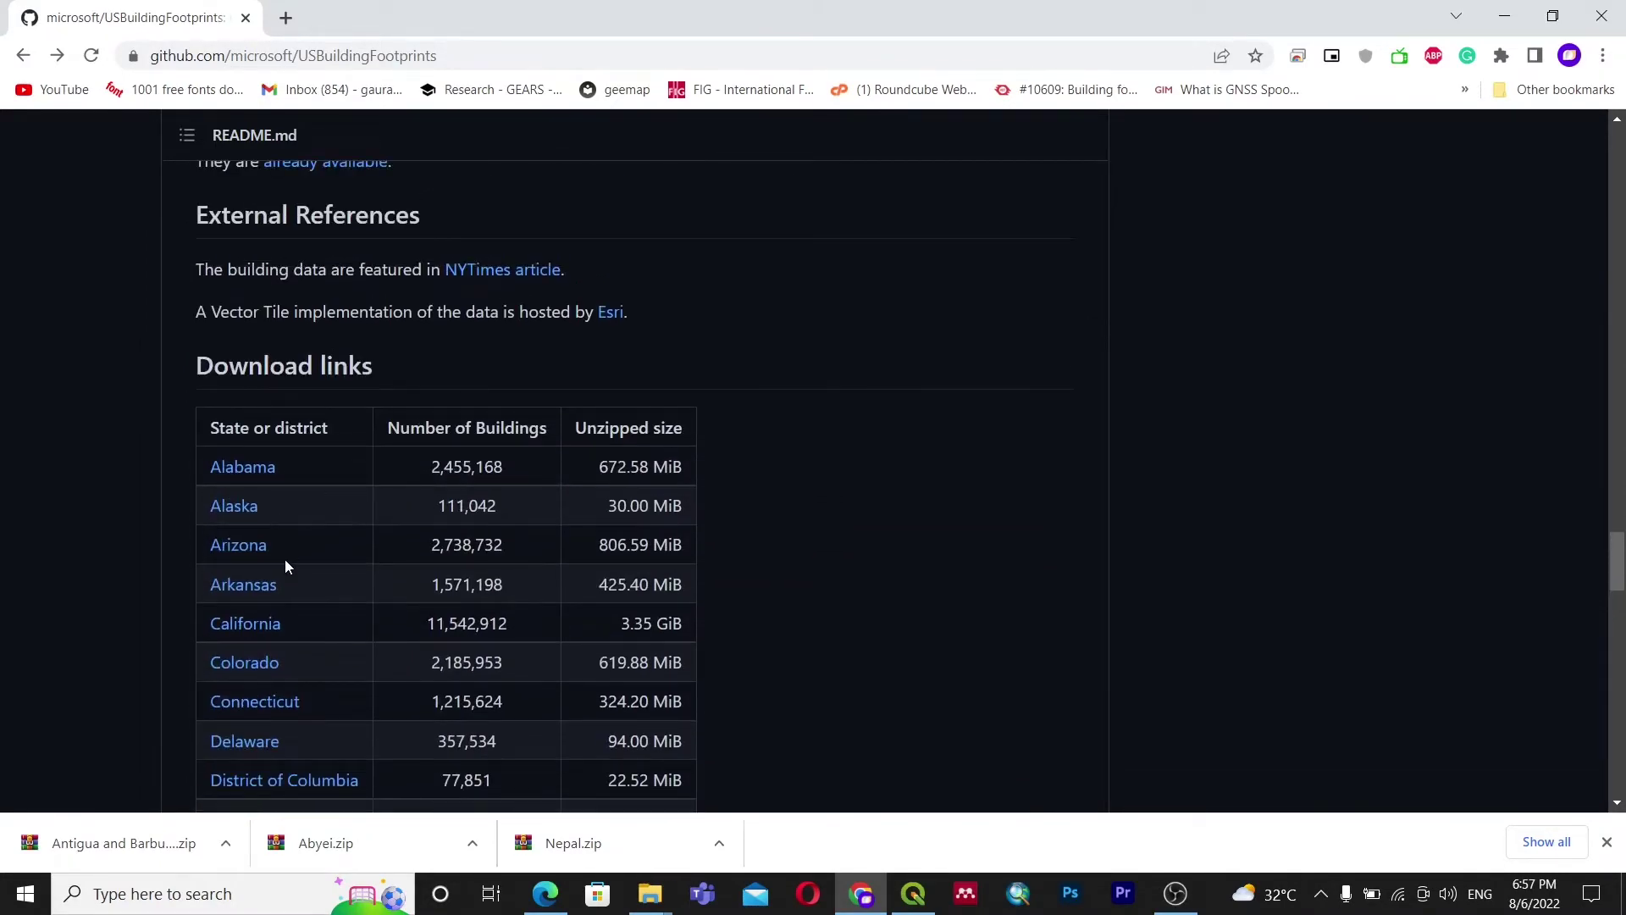
pyautogui.scroll(-3, 285, 566)
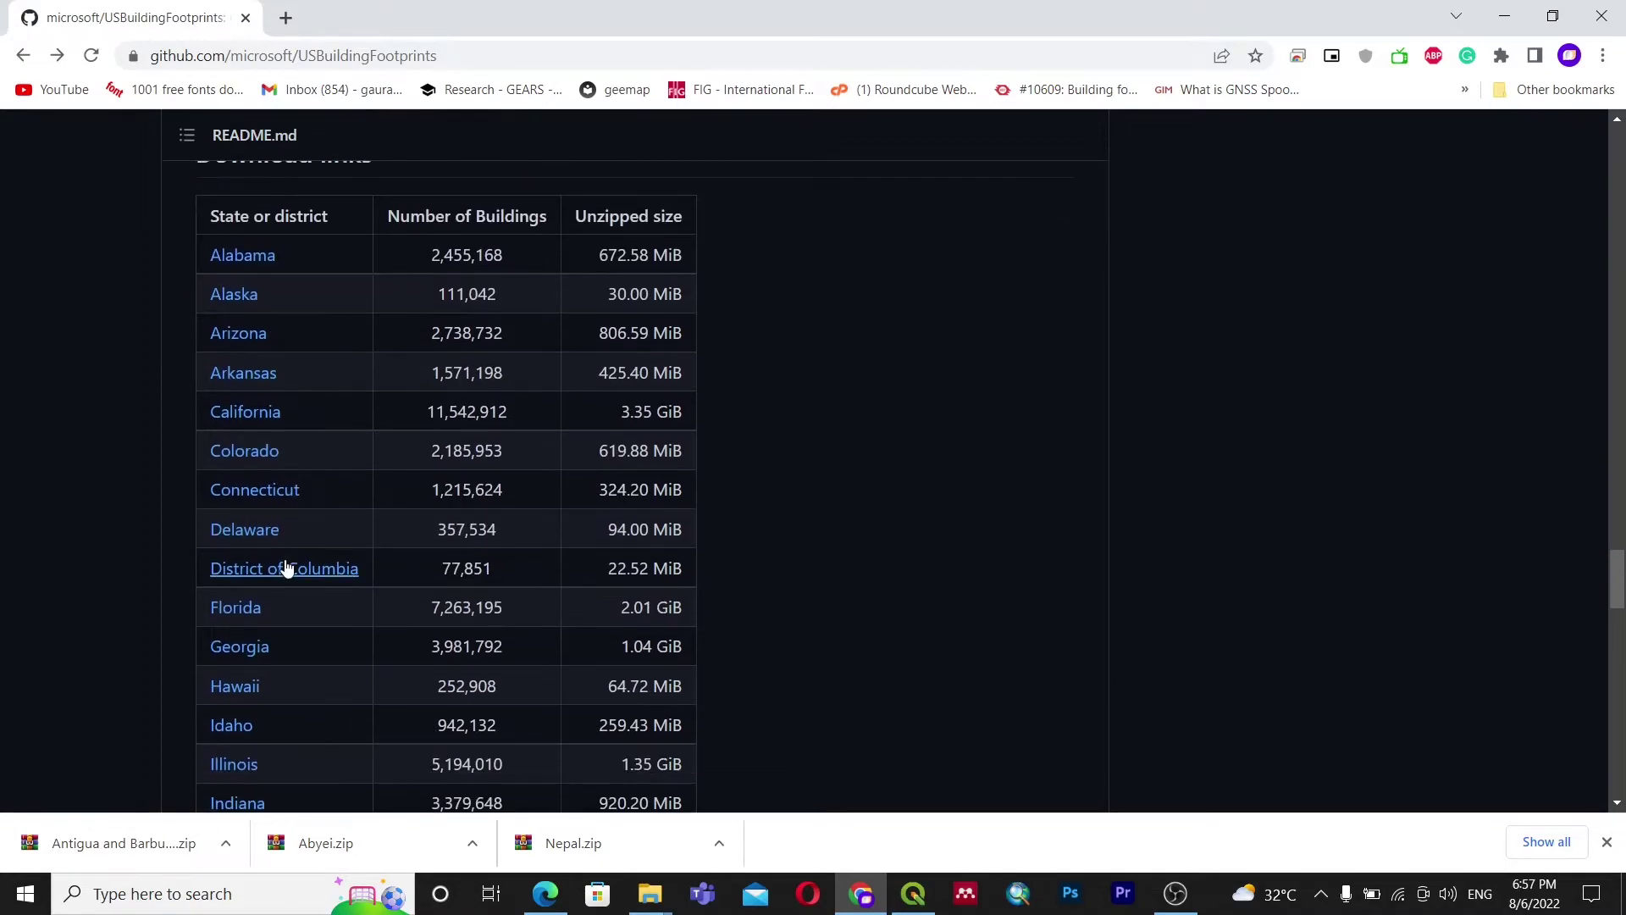
pyautogui.scroll(-8, 279, 535)
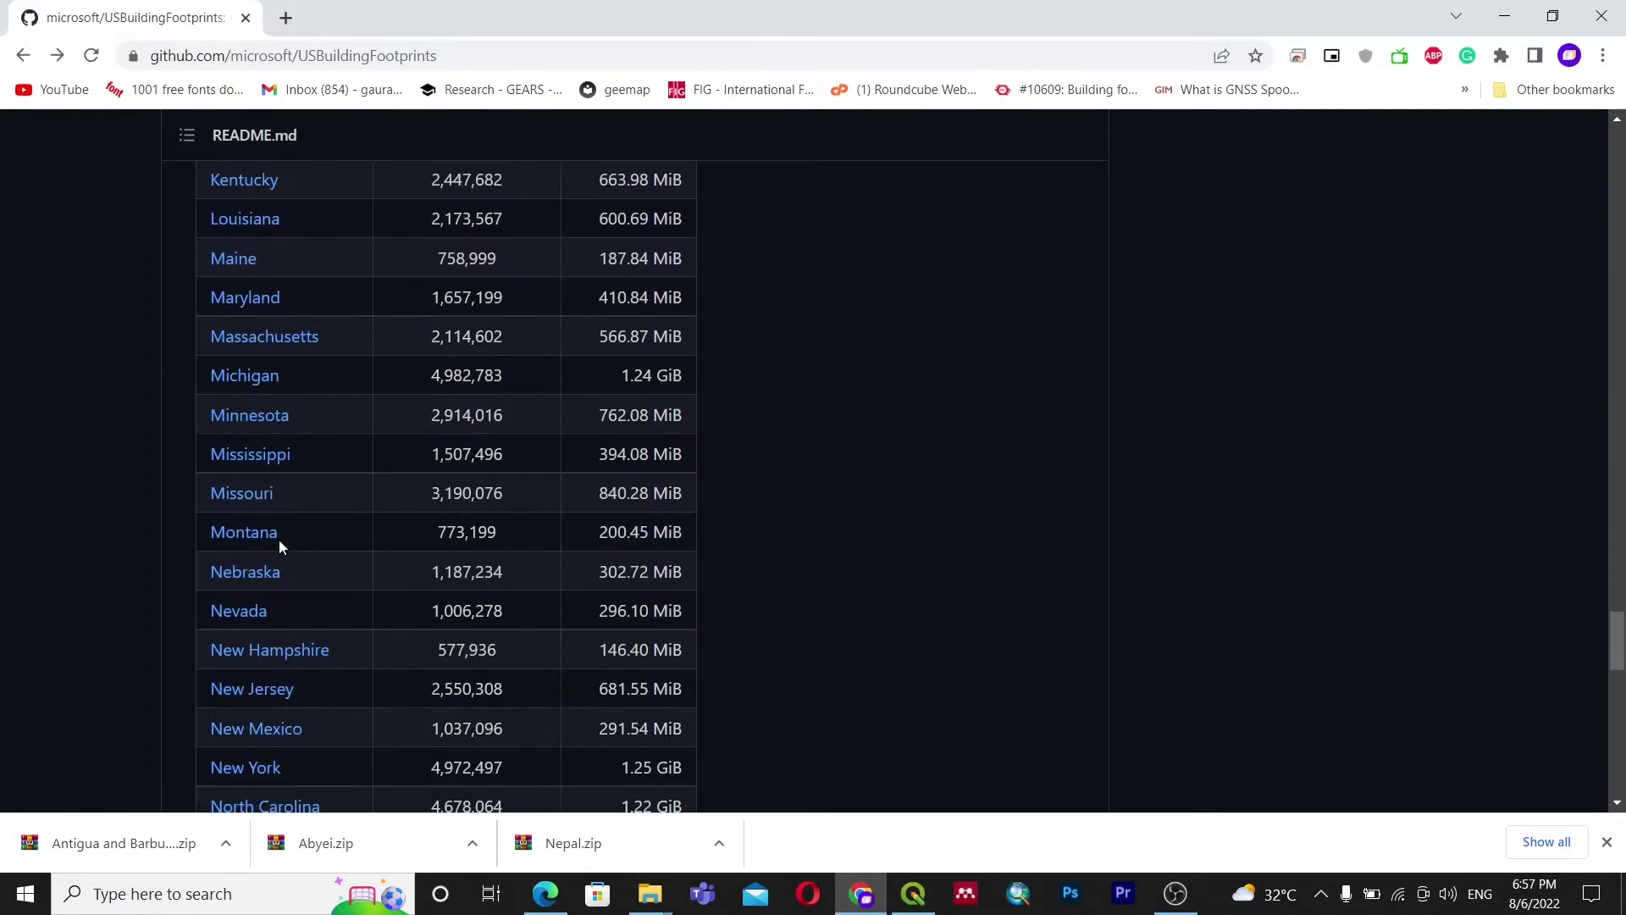
pyautogui.scroll(-13, 278, 540)
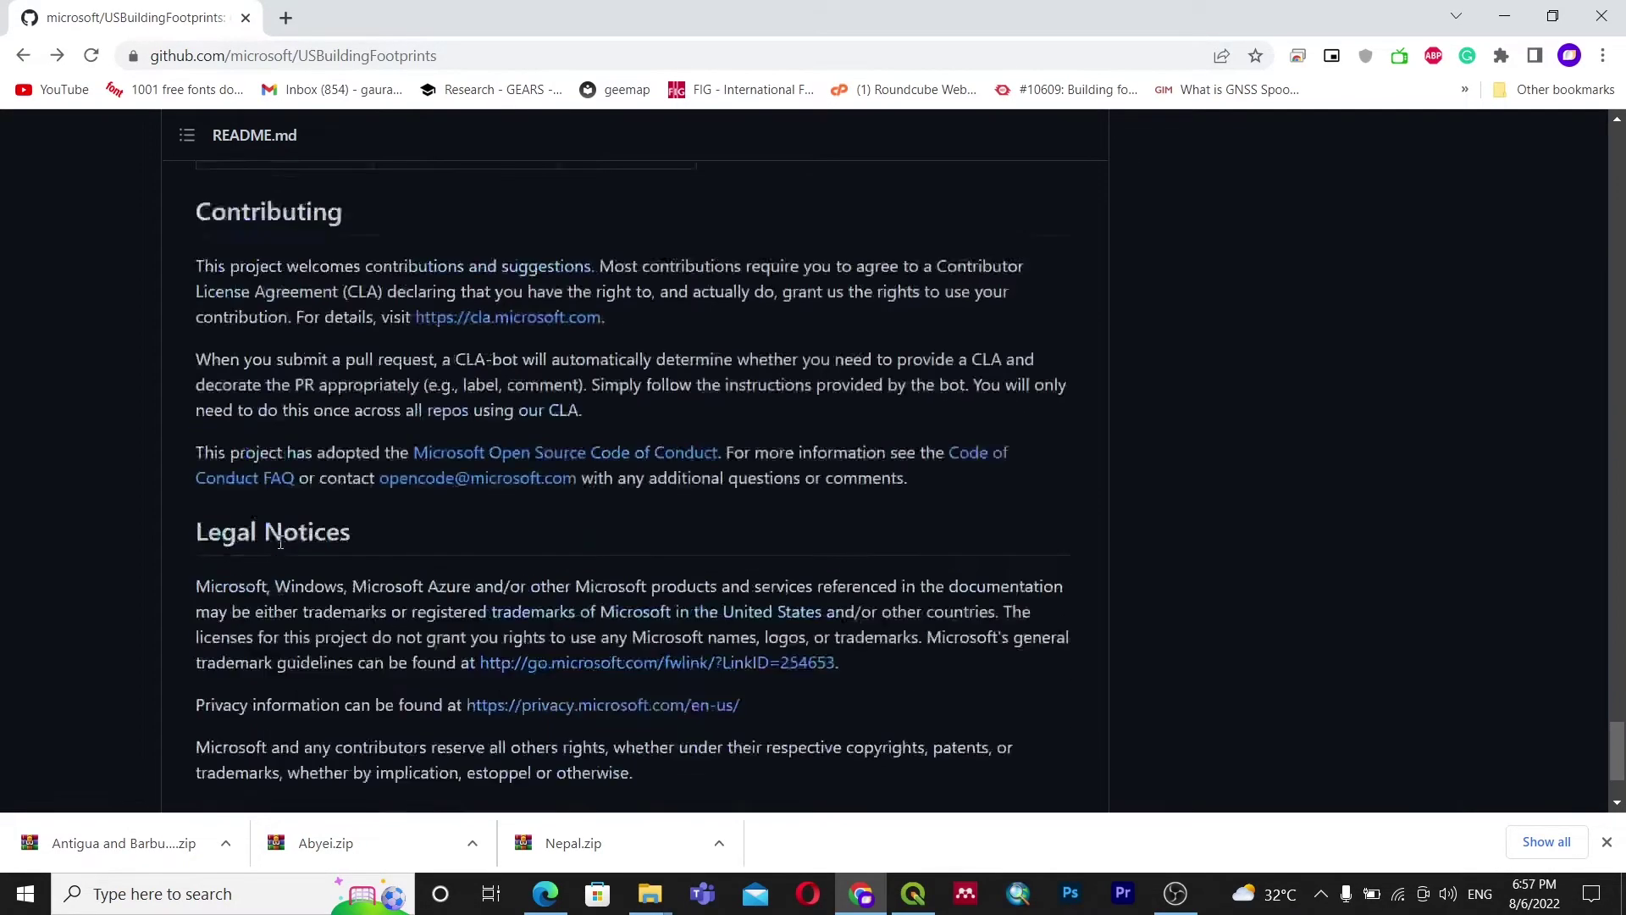
pyautogui.scroll(10, 280, 542)
pyautogui.scroll(17, 280, 542)
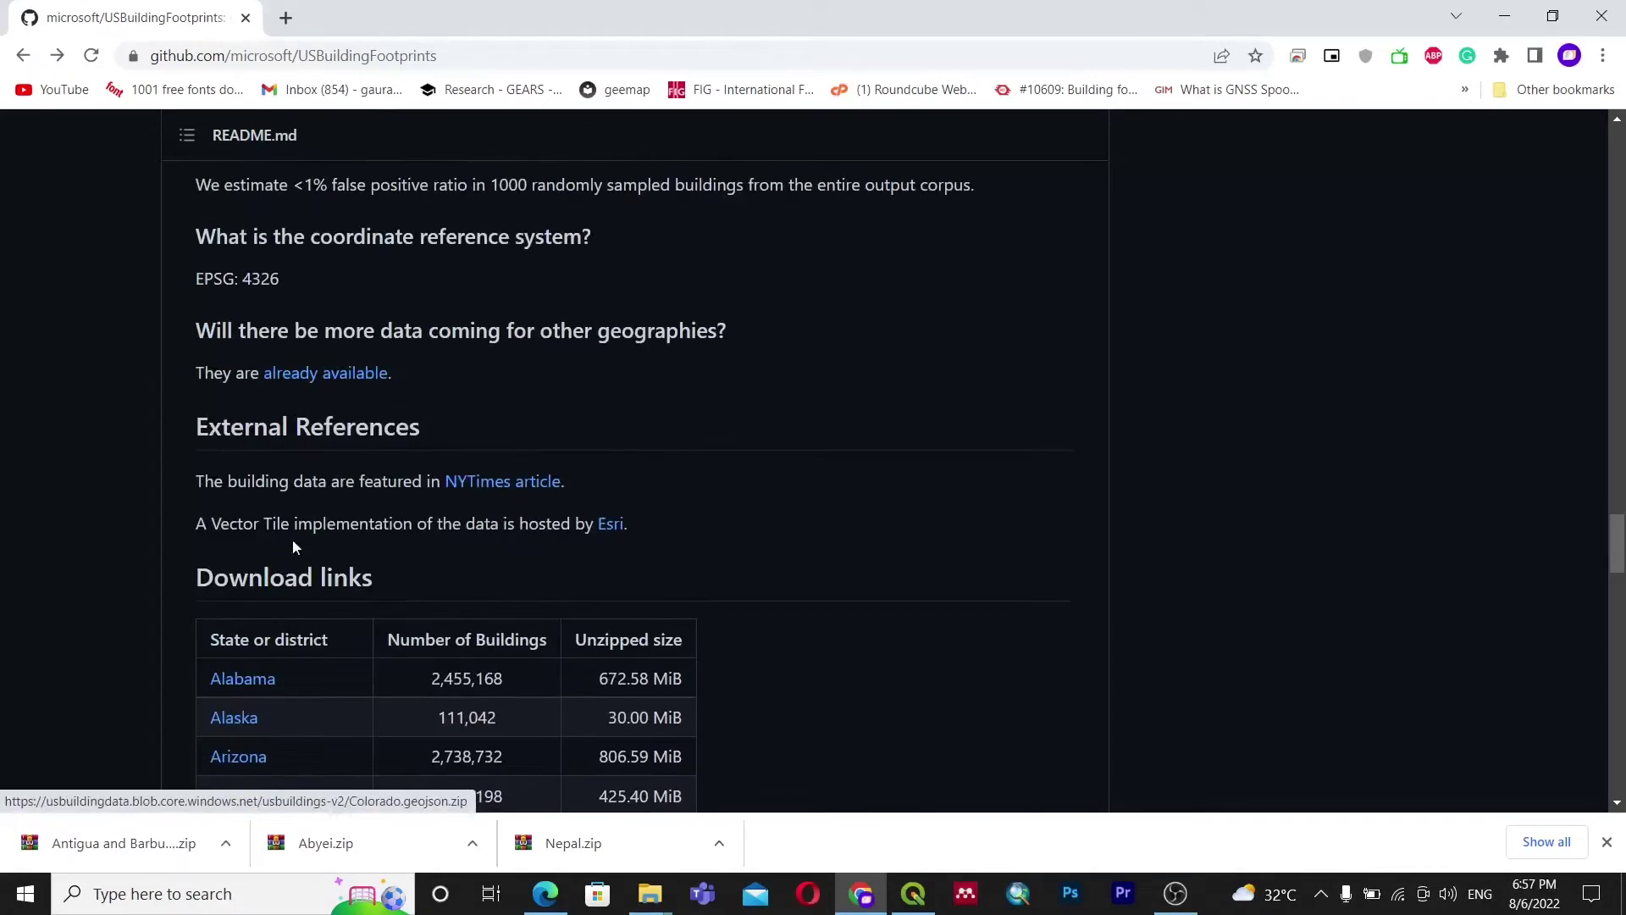
pyautogui.click(323, 376)
# - Scroll the README down to the Location/Count table of country zip downloads
pyautogui.scroll(-1, 356, 579)
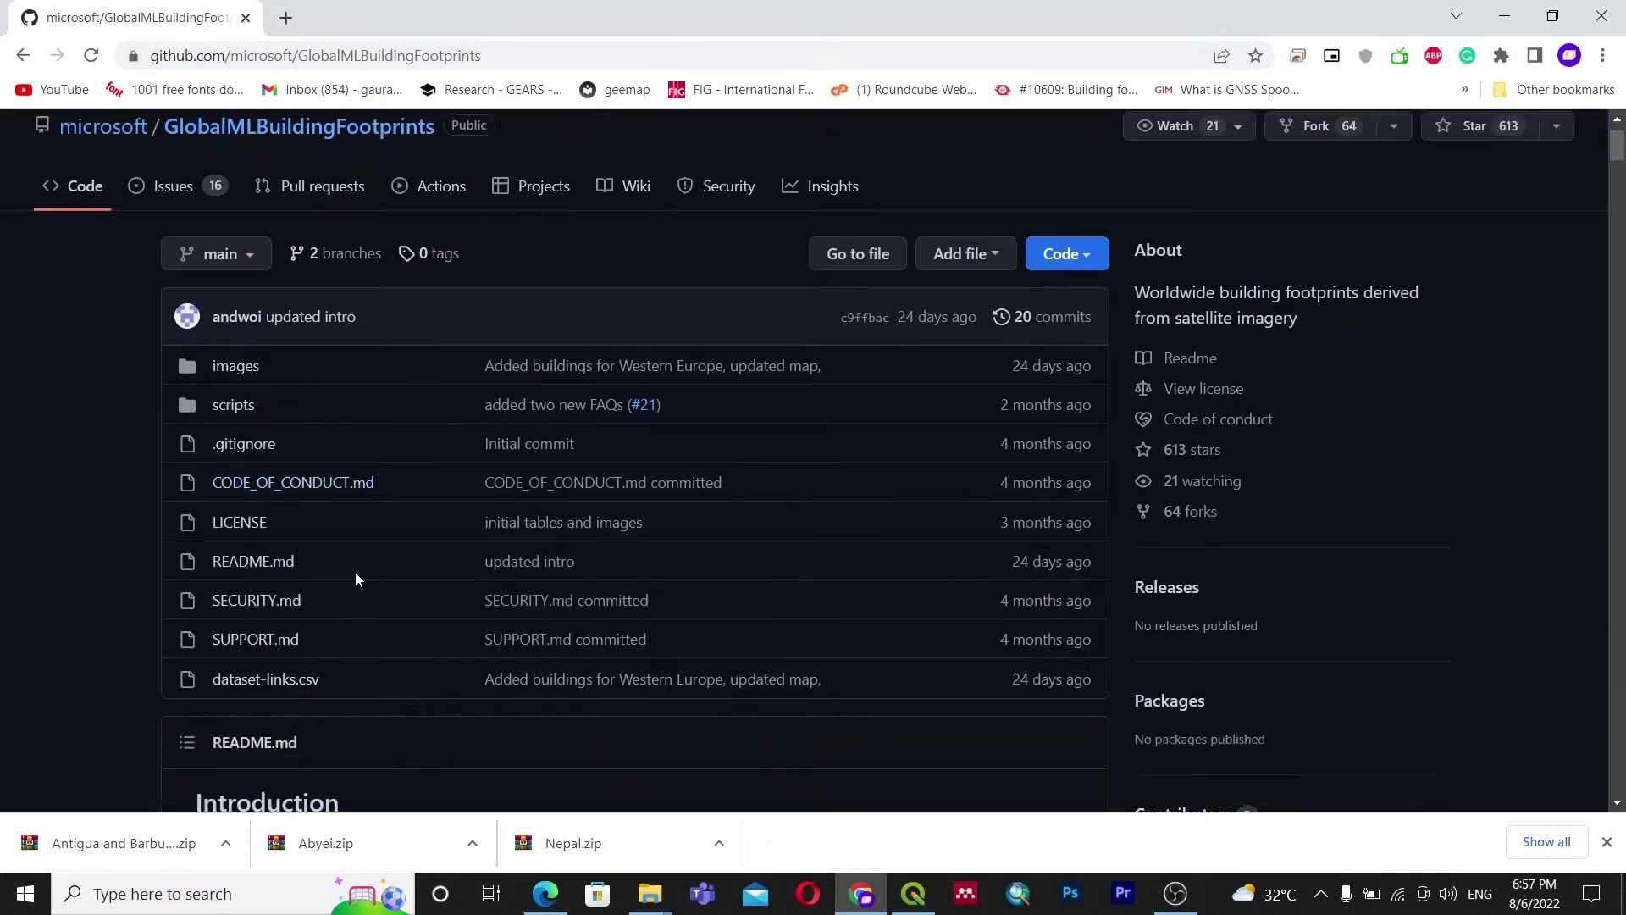
pyautogui.scroll(-20, 354, 572)
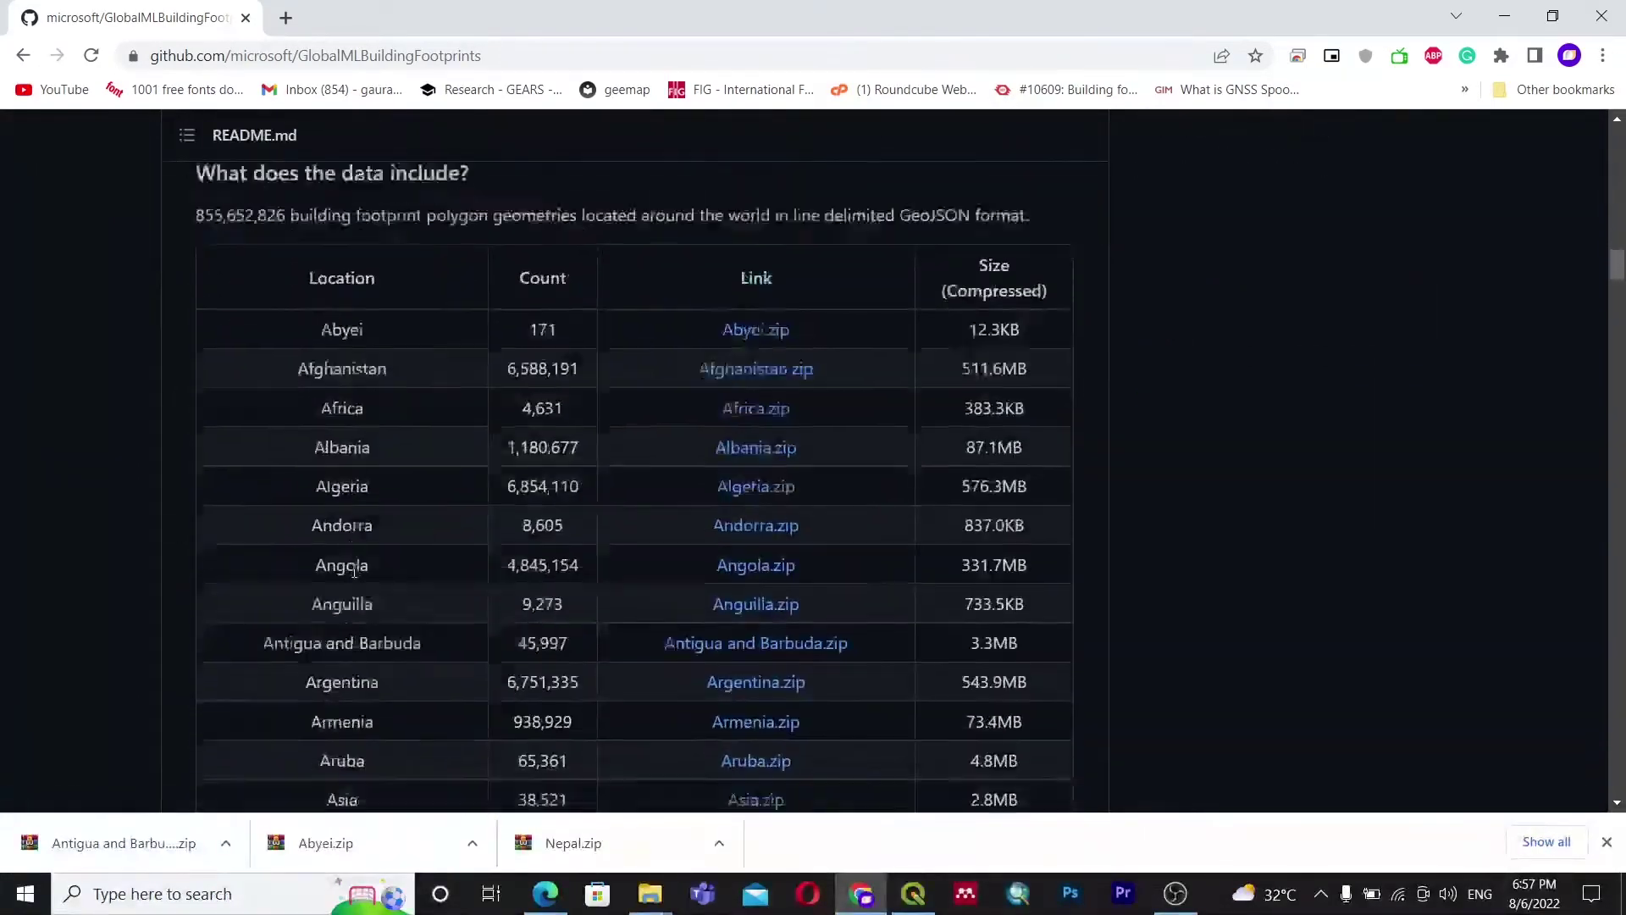
pyautogui.scroll(-4, 354, 572)
pyautogui.scroll(3, 416, 447)
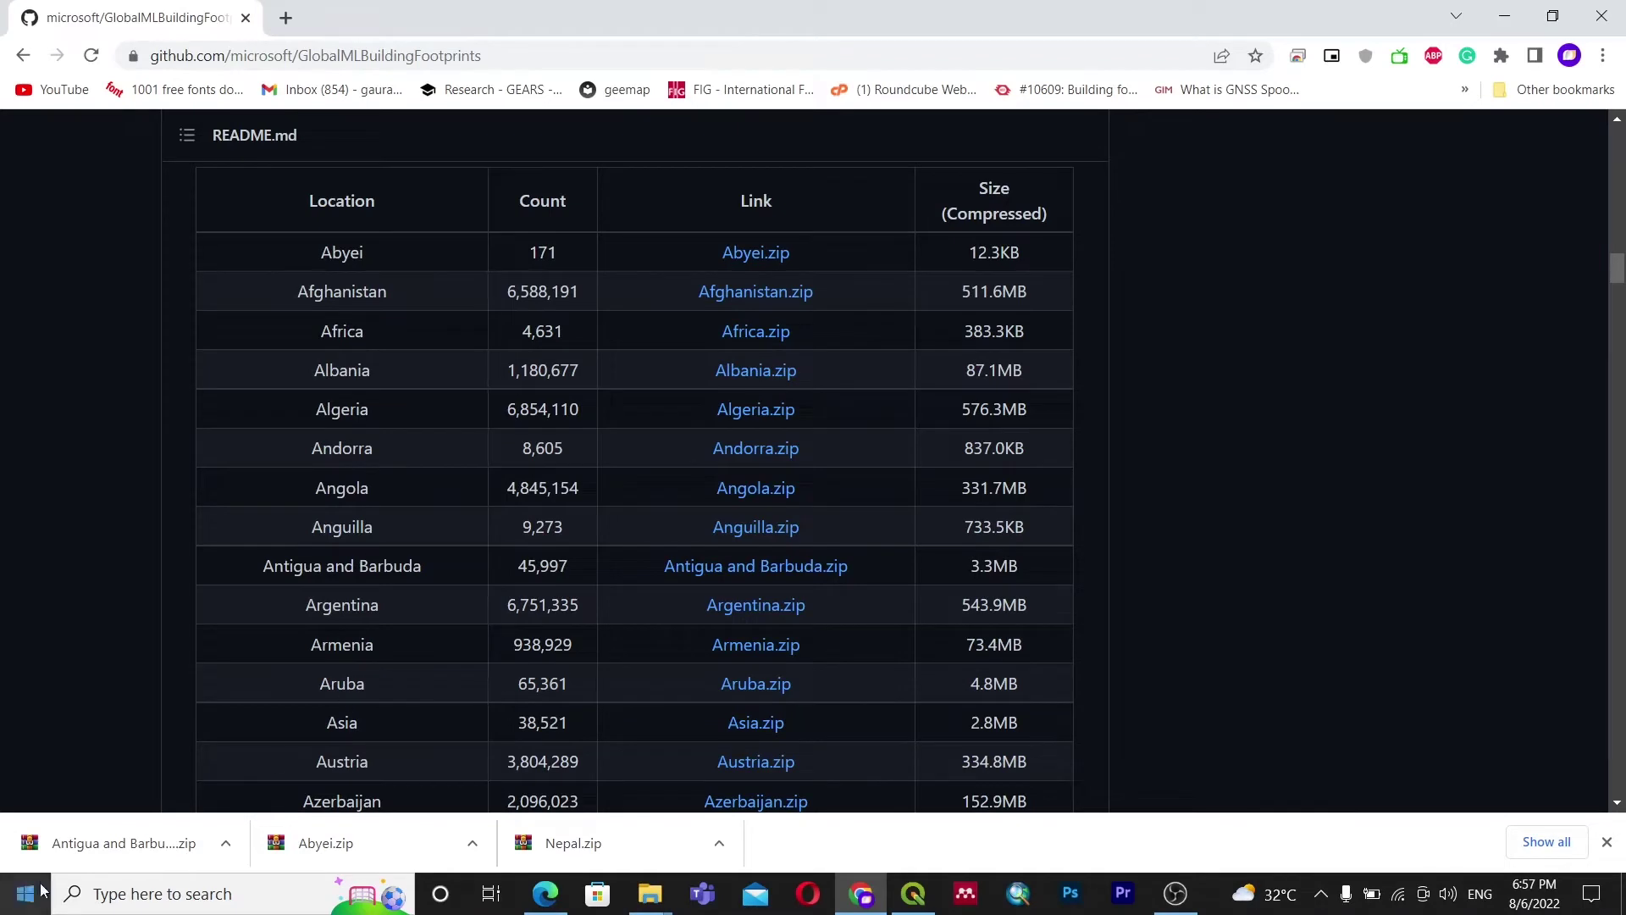
pyautogui.scroll(1, 788, 479)
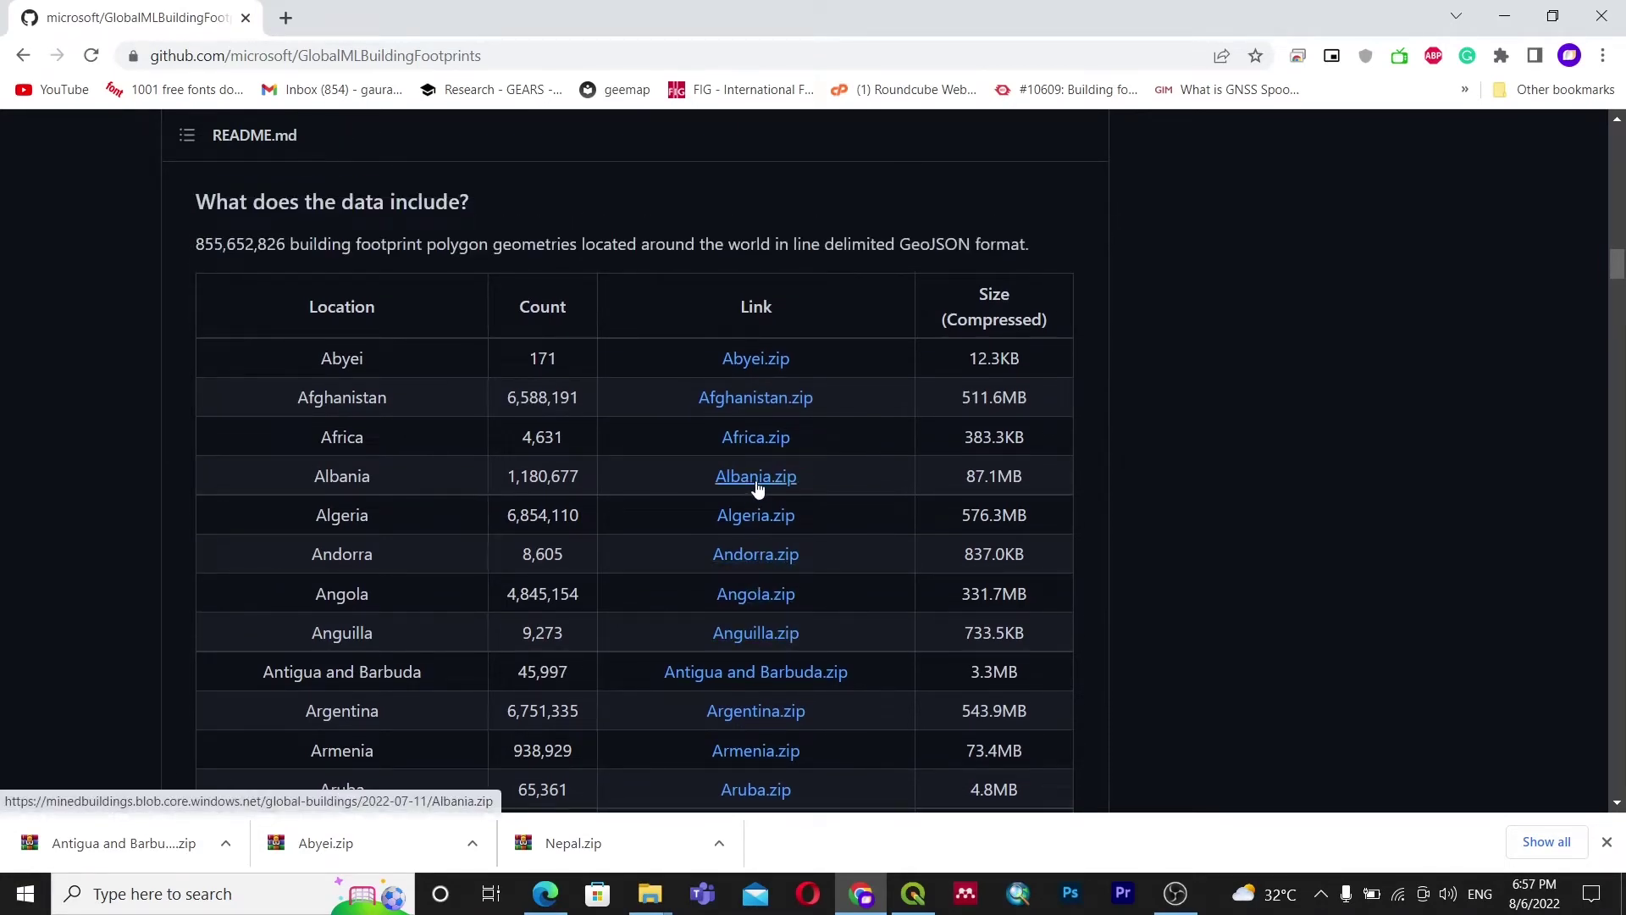
pyautogui.scroll(-1, 756, 490)
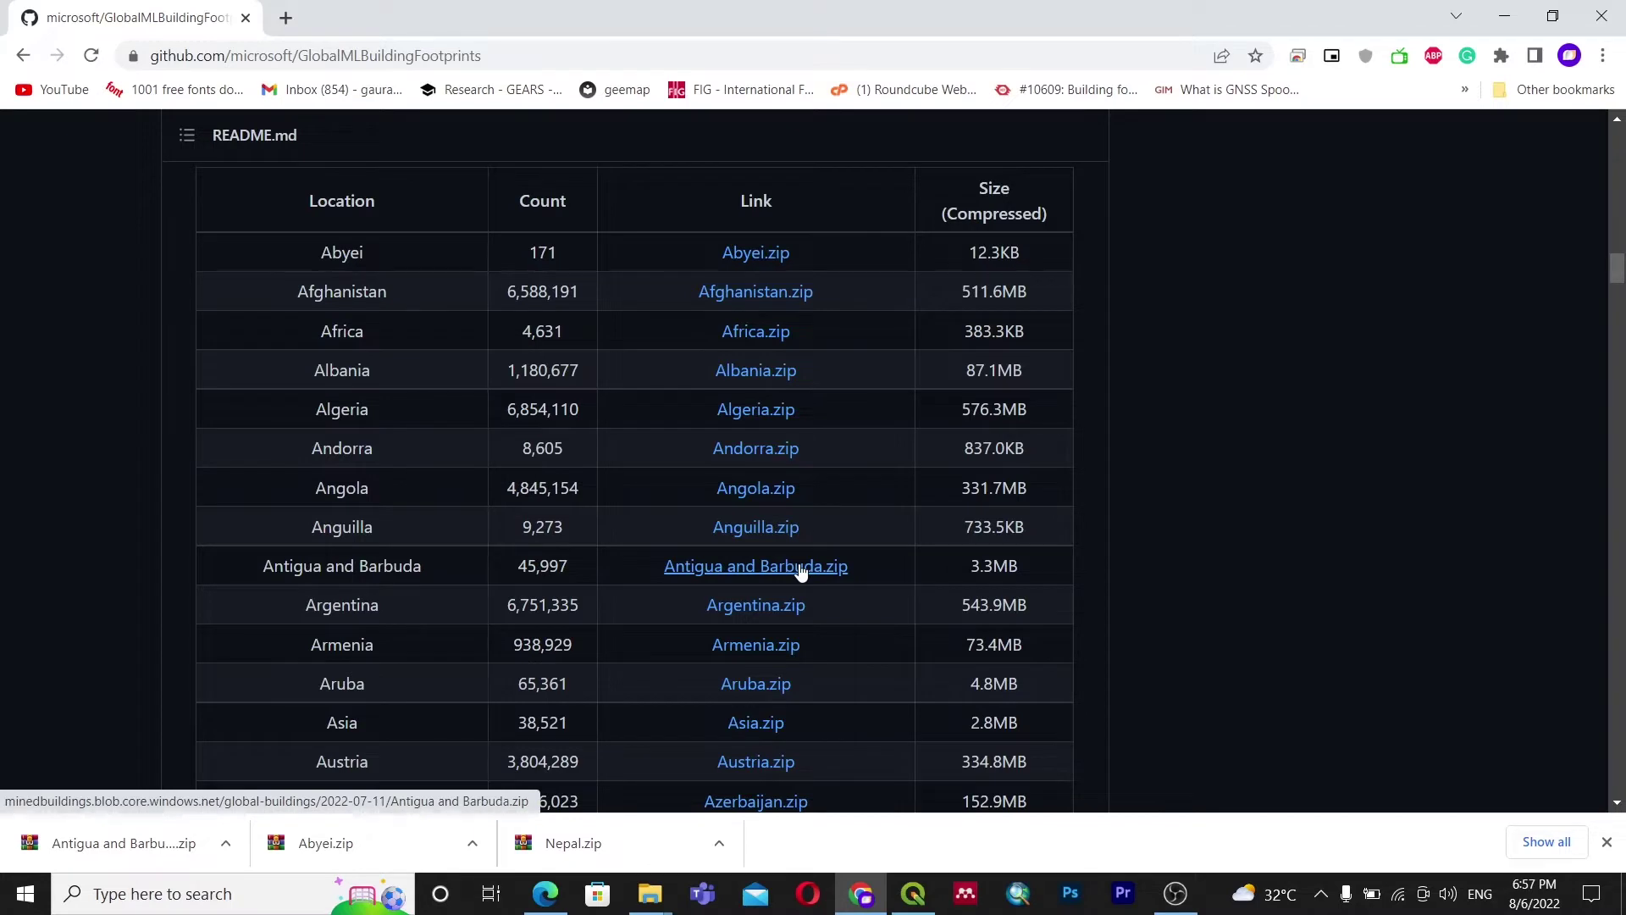
pyautogui.scroll(-1, 648, 619)
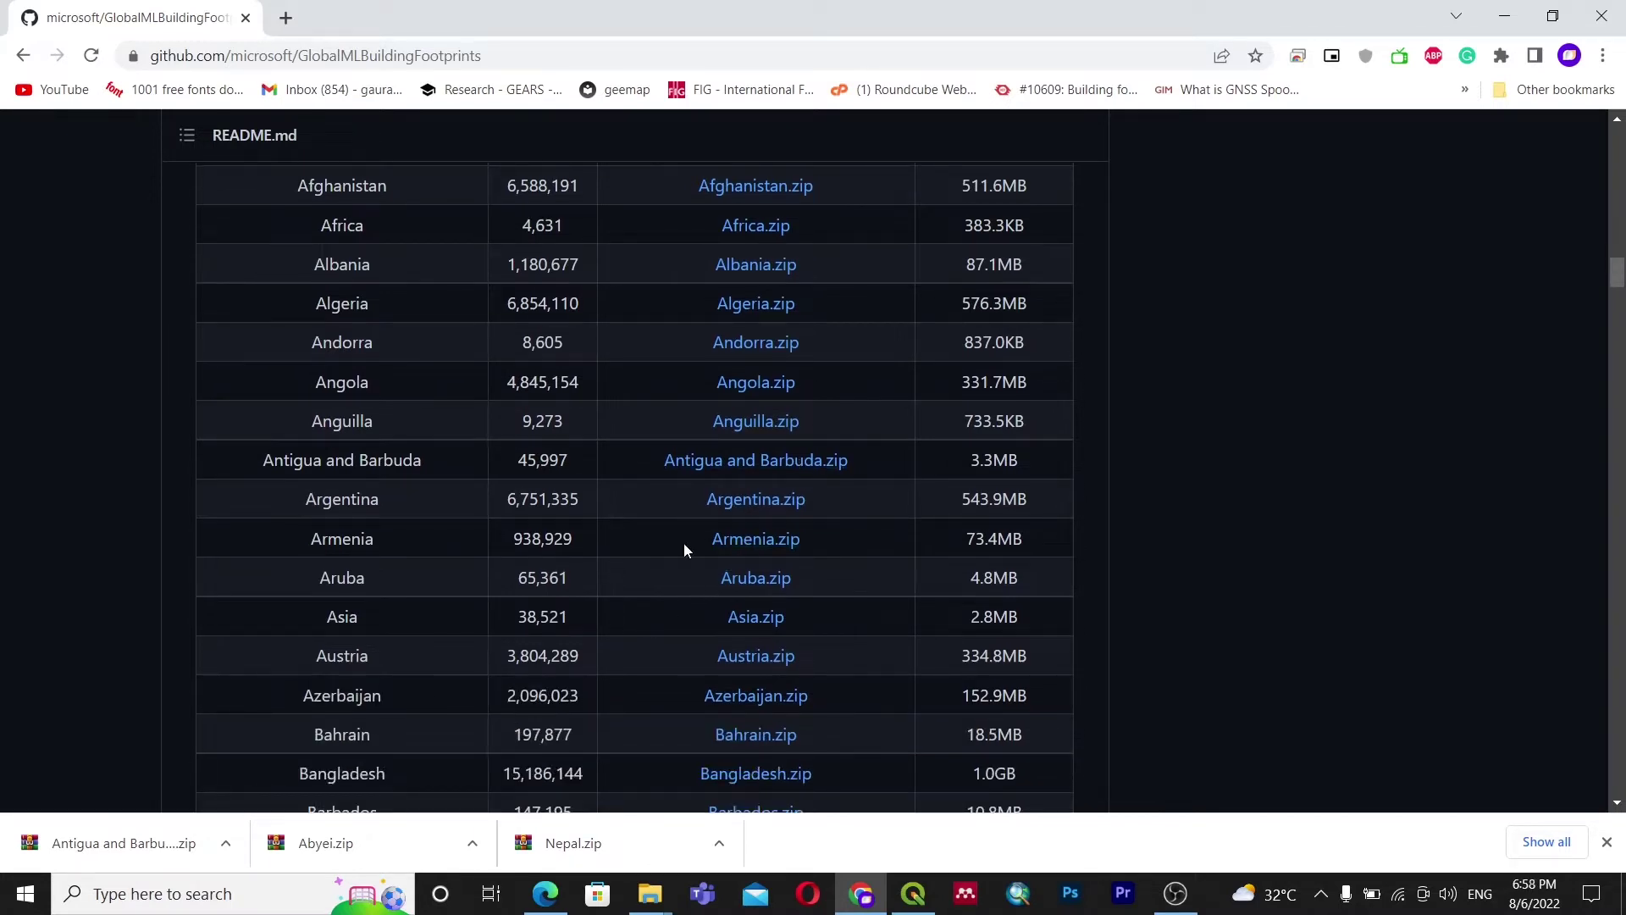
# - Download Aruba.zip (4.8MB) and save it into the buildingfootprint folder
pyautogui.click(748, 581)
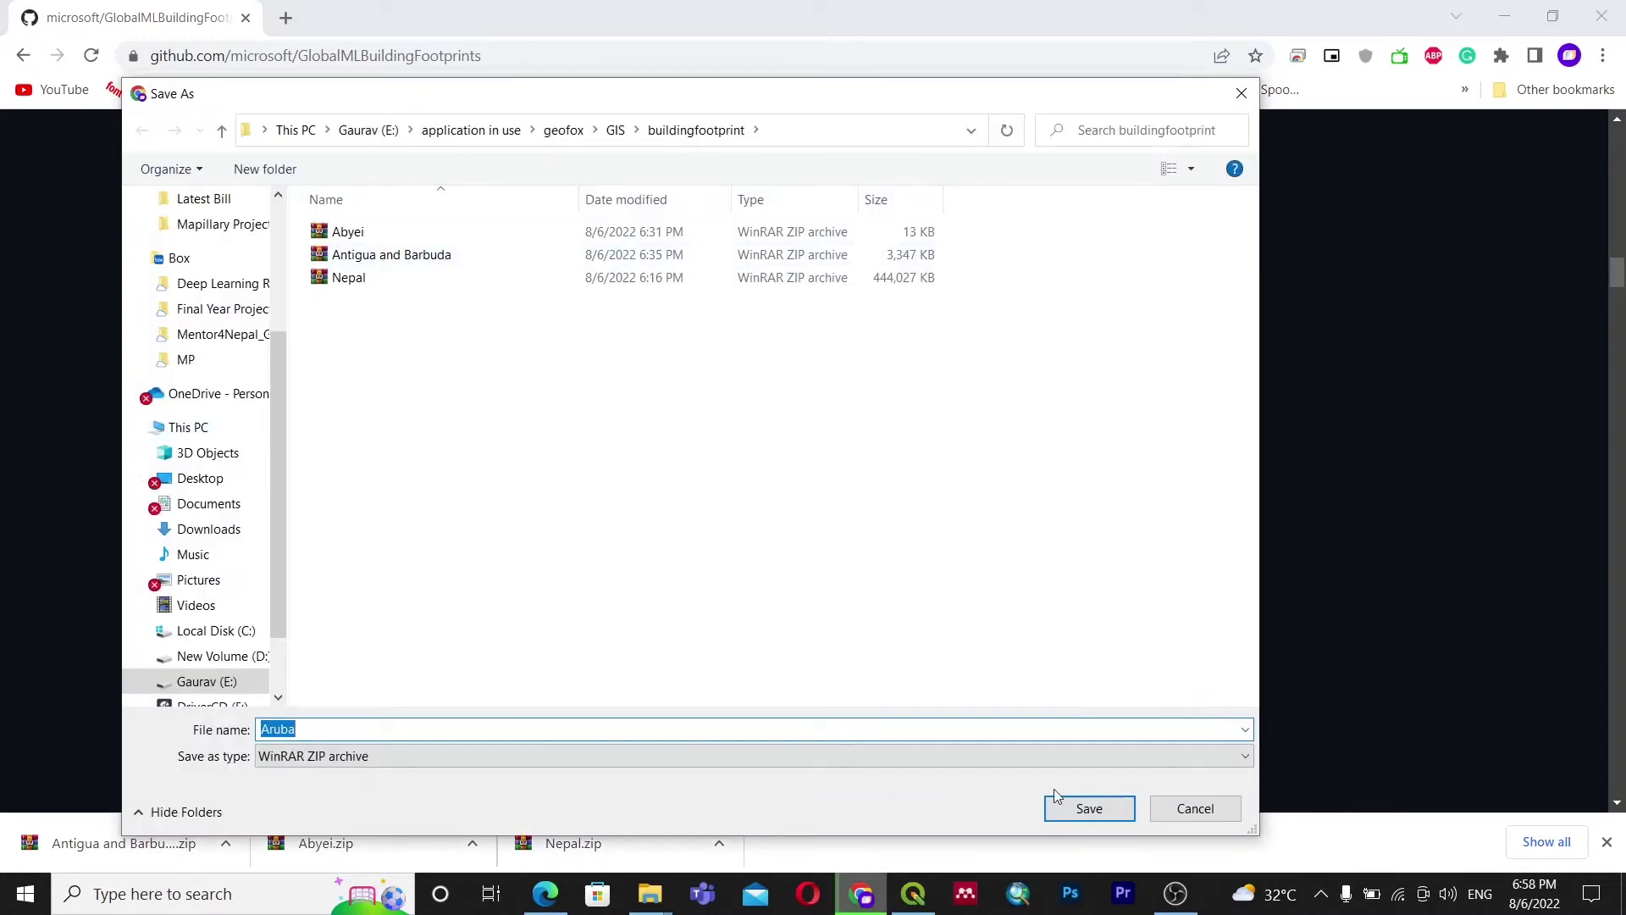
pyautogui.click(1088, 808)
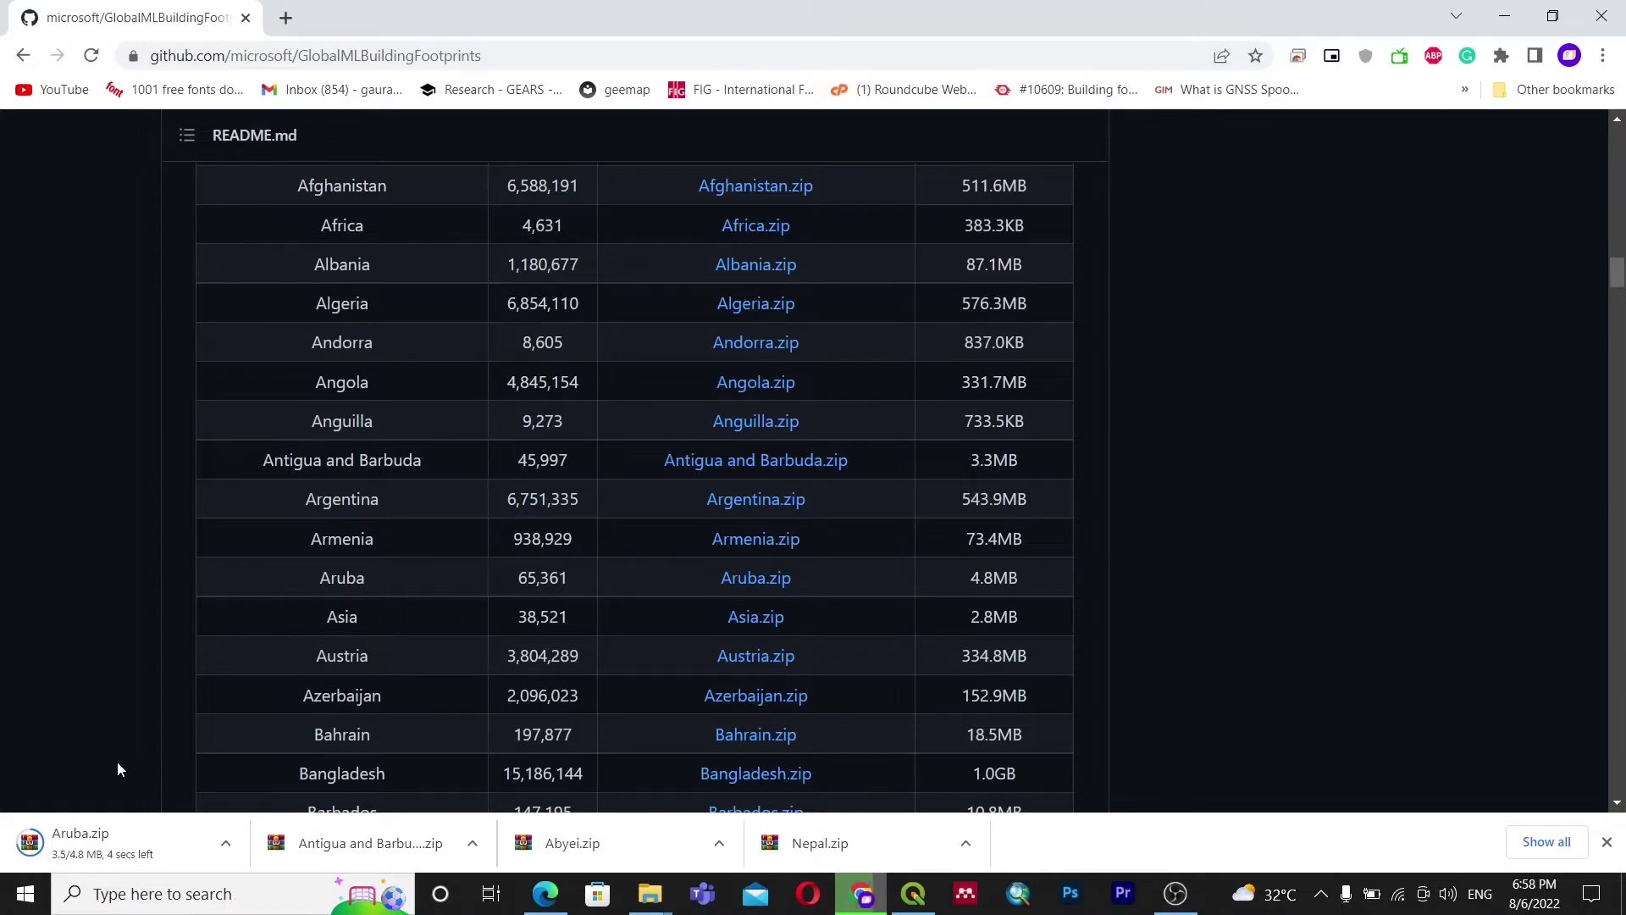
# - Extract Aruba.zip here in the buildingfootprint folder to get Aruba.geojsonl, then switch to QGIS
pyautogui.click(225, 842)
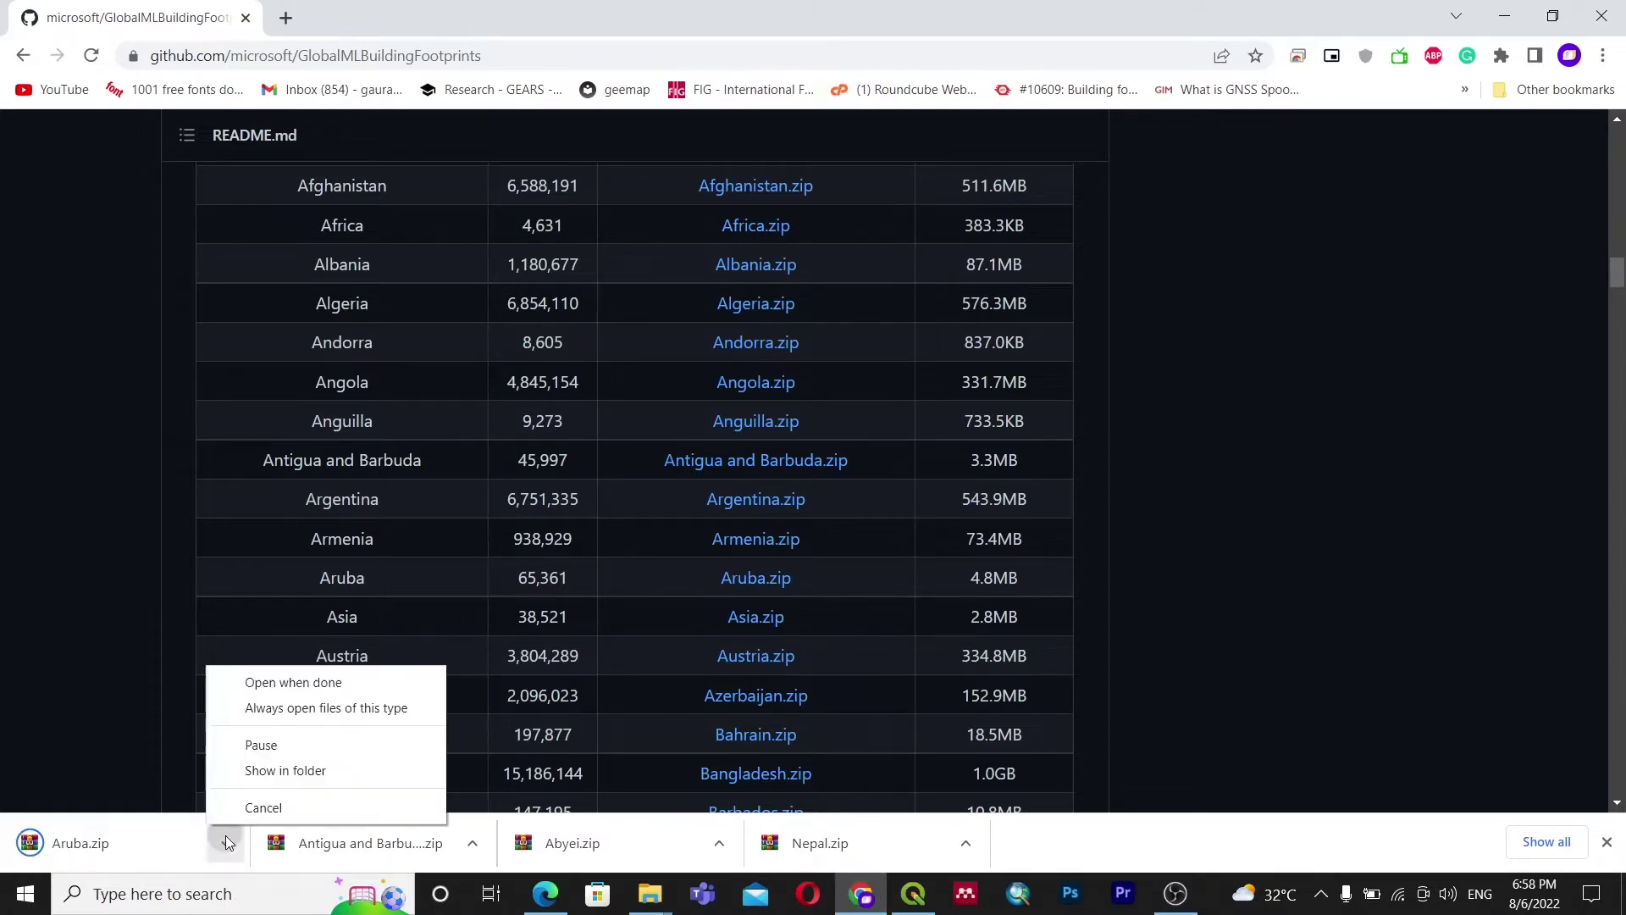
pyautogui.click(261, 775)
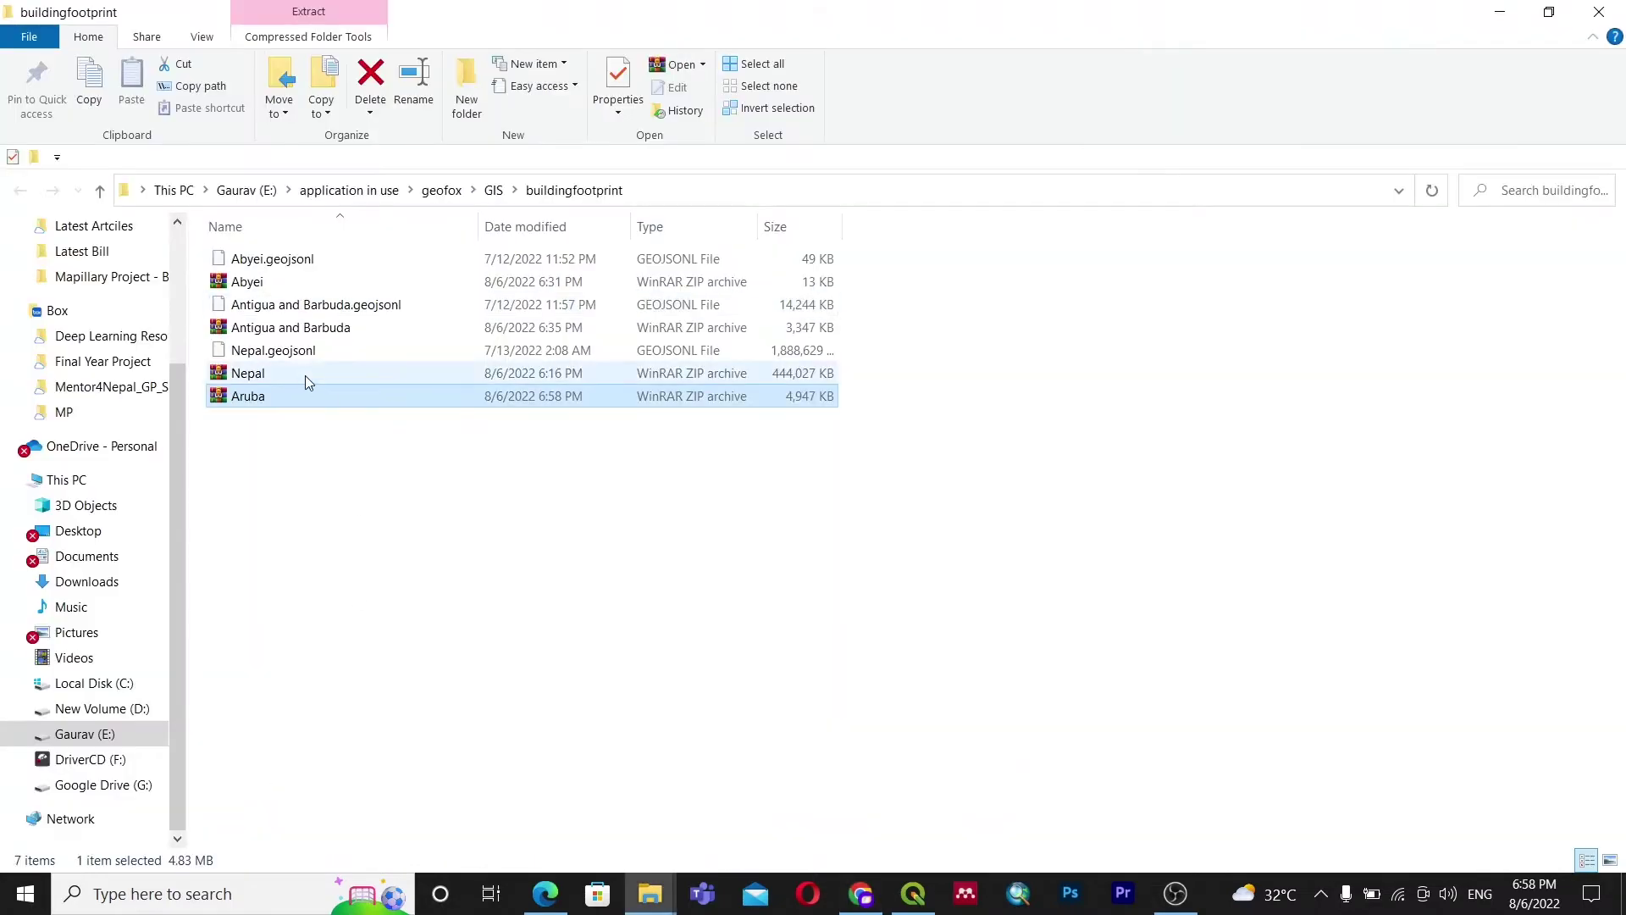
pyautogui.rightClick(261, 397)
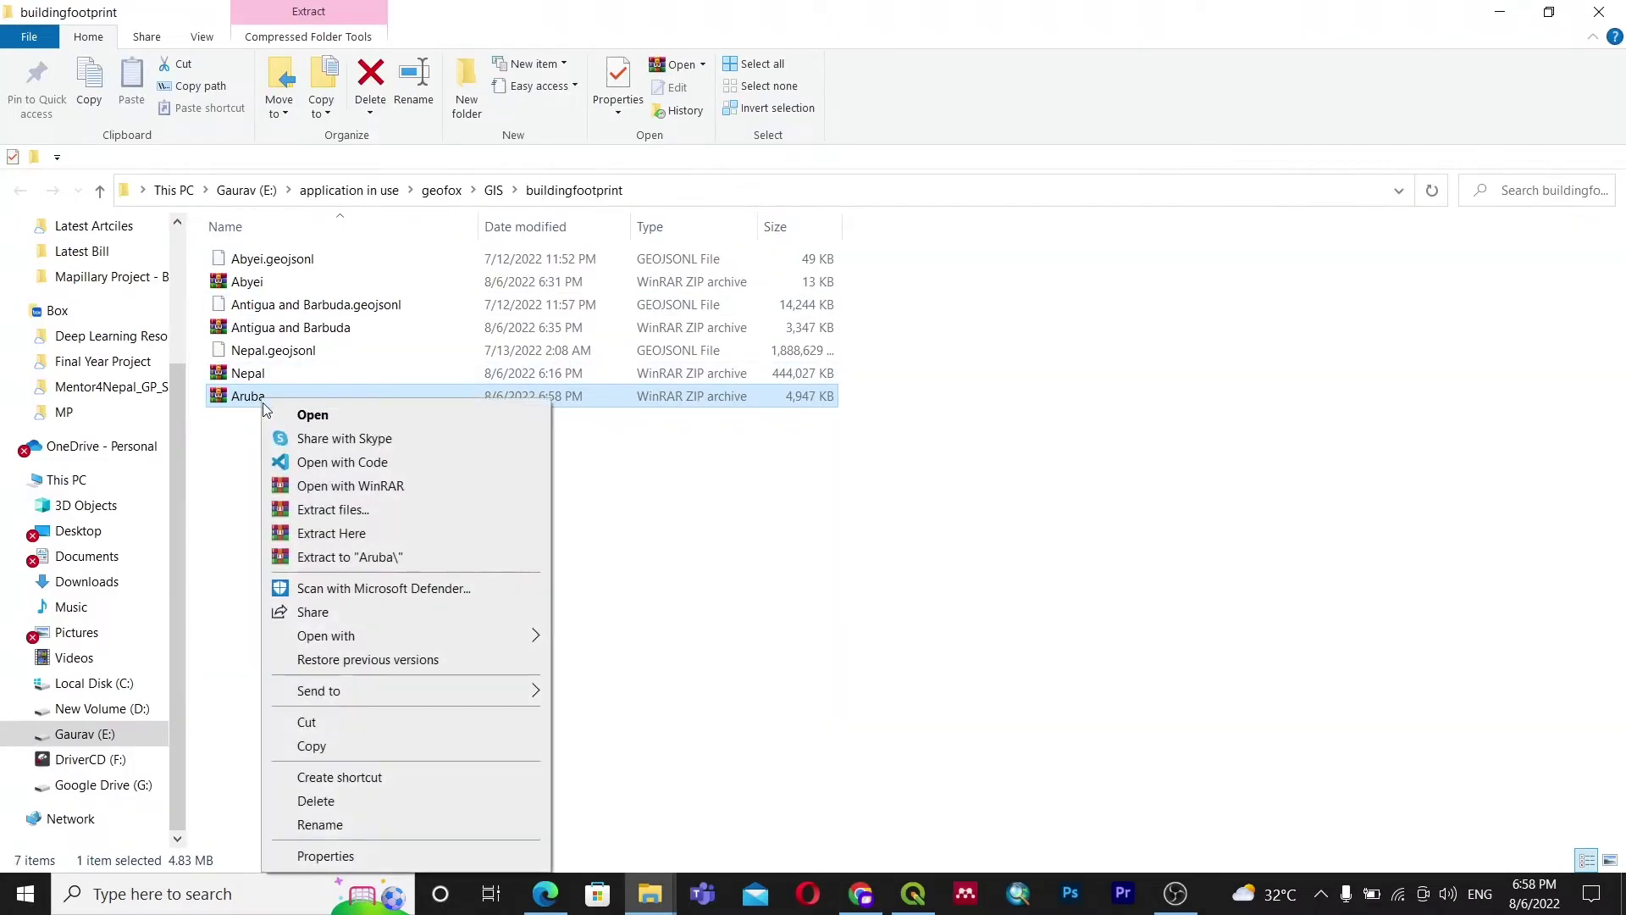
pyautogui.click(337, 535)
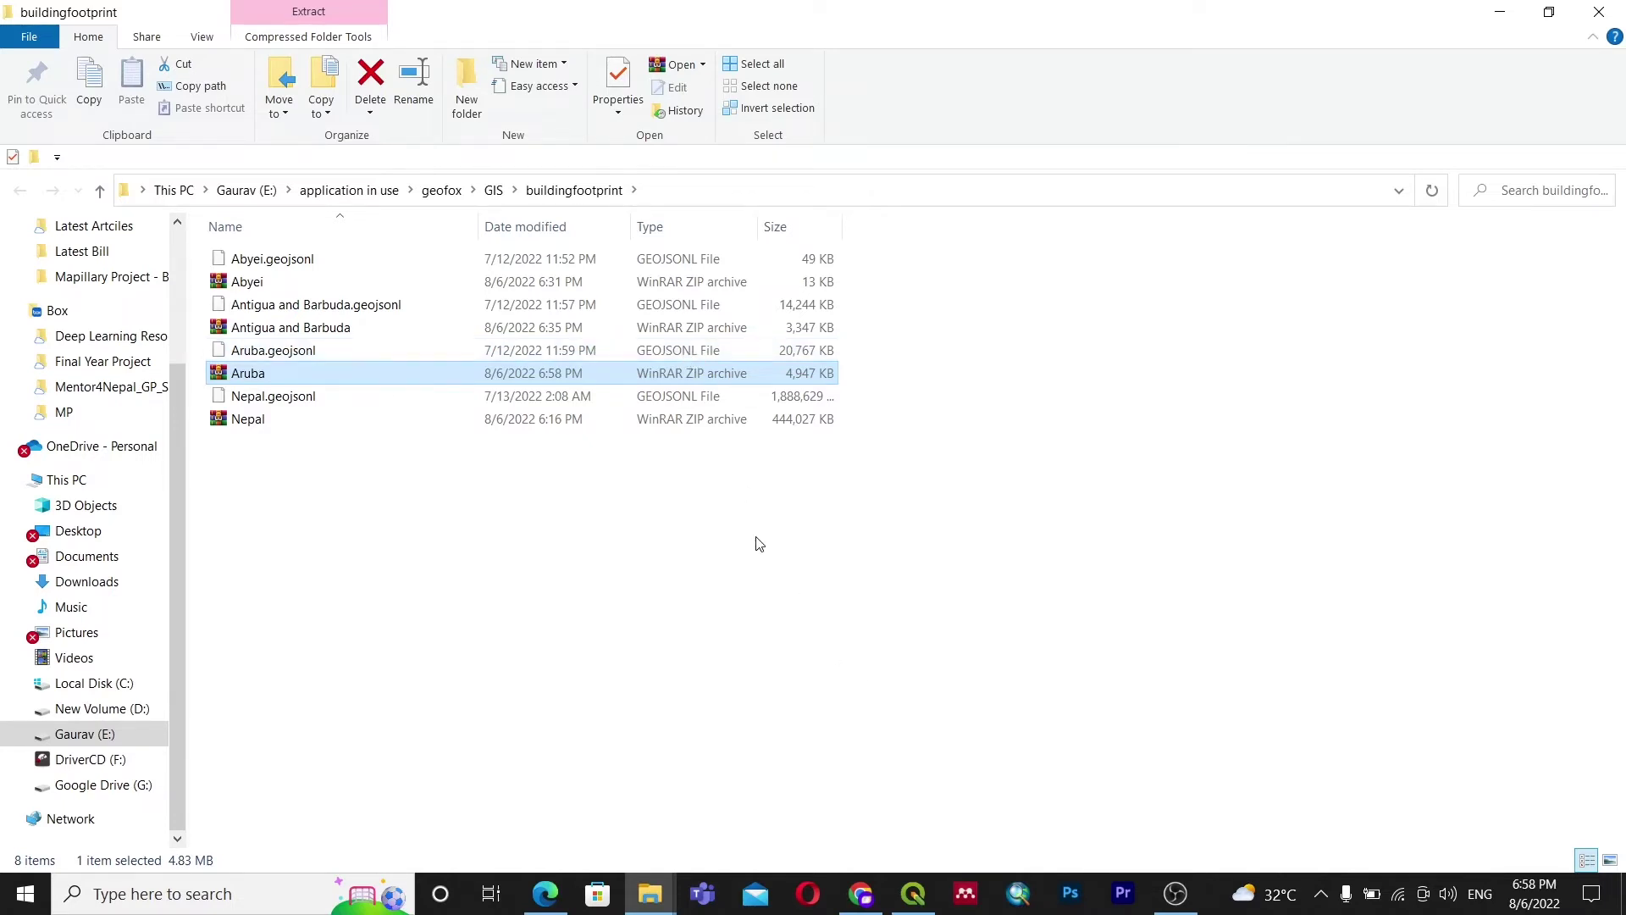
pyautogui.click(916, 896)
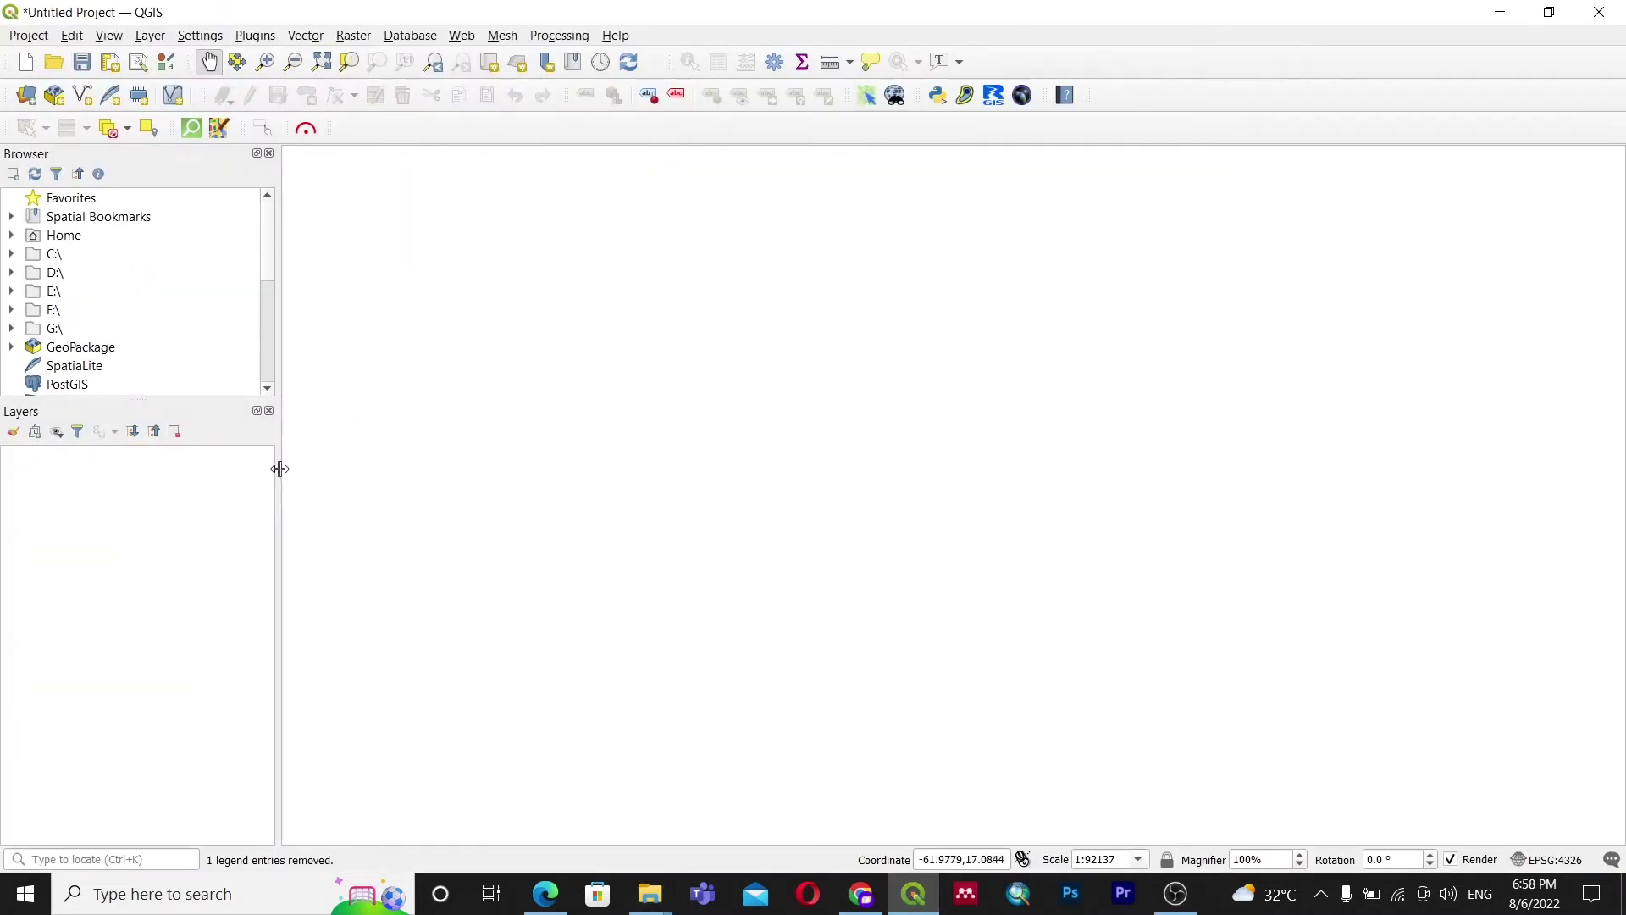
# - Narrow the QGIS Browser and Layers panels, then return to the buildingfootprint folder window
pyautogui.moveTo(280, 468)
pyautogui.mouseDown()
pyautogui.moveTo(319, 471)
pyautogui.moveTo(258, 470)
pyautogui.mouseUp()
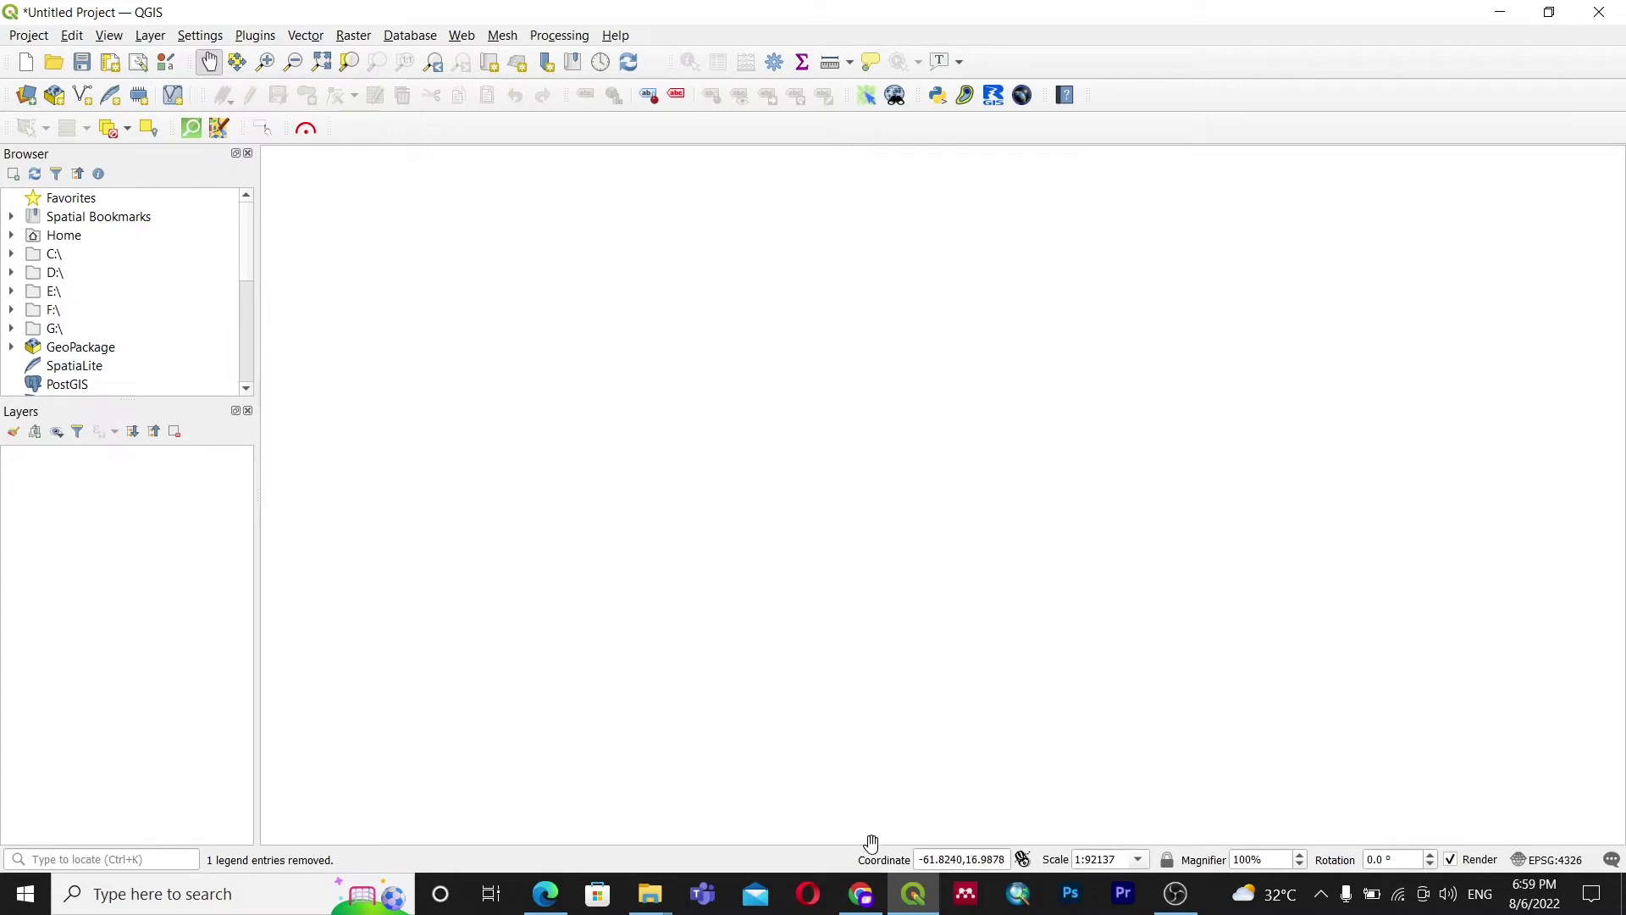
pyautogui.moveTo(650, 893)
pyautogui.click(715, 826)
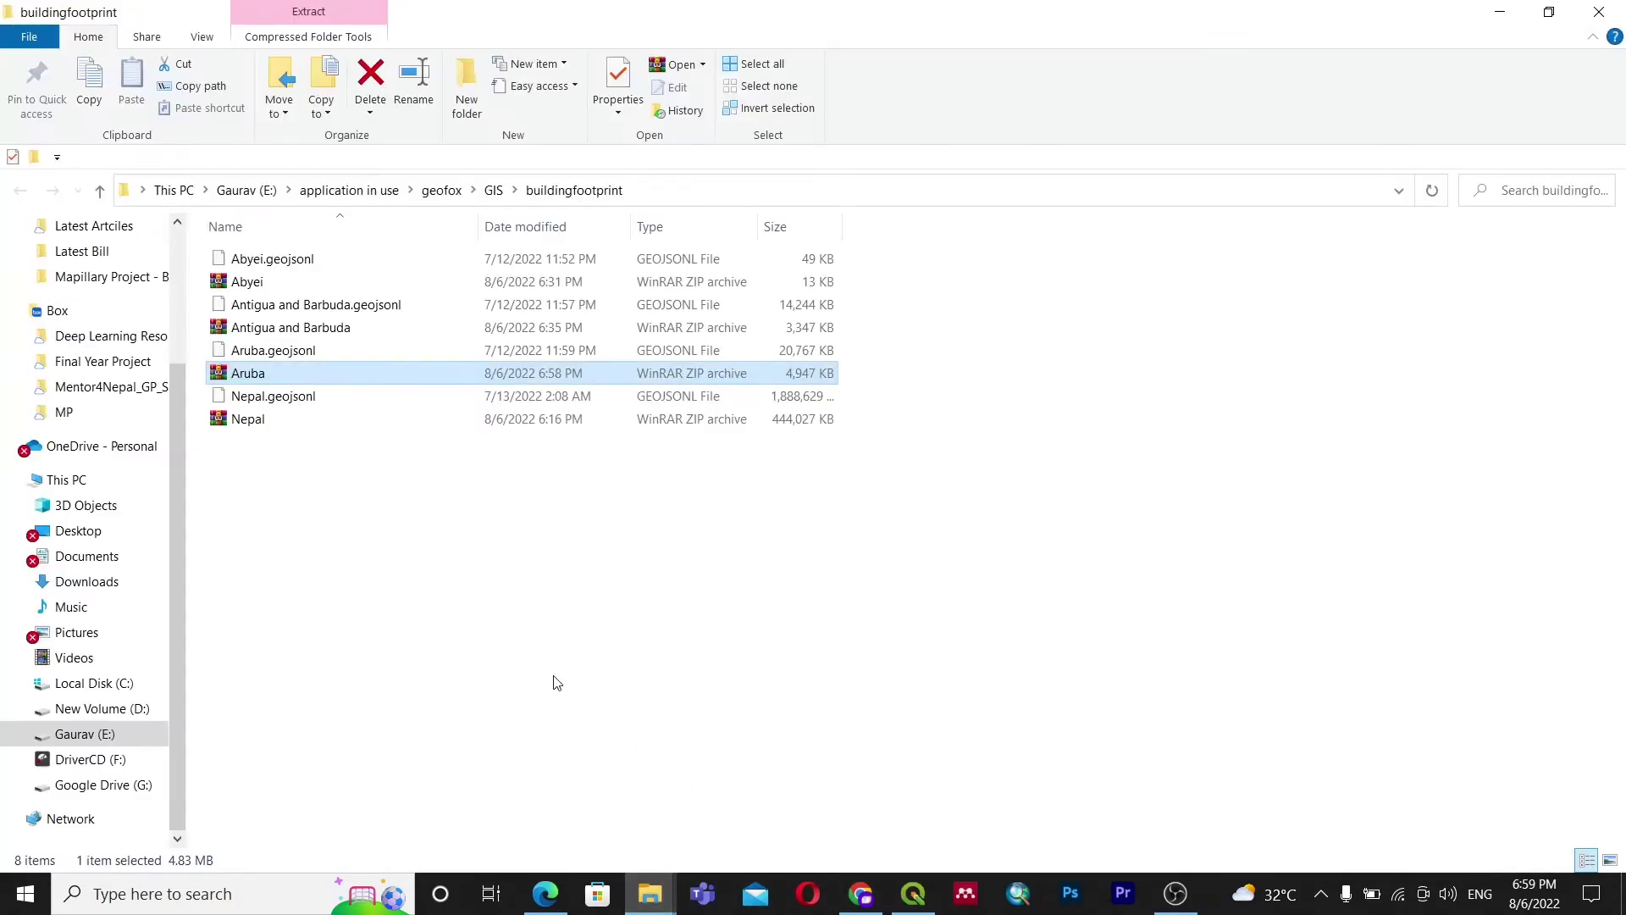
# - Drag Aruba.geojsonl onto QGIS as a layer and zoom in on the building outlines
pyautogui.click(272, 357)
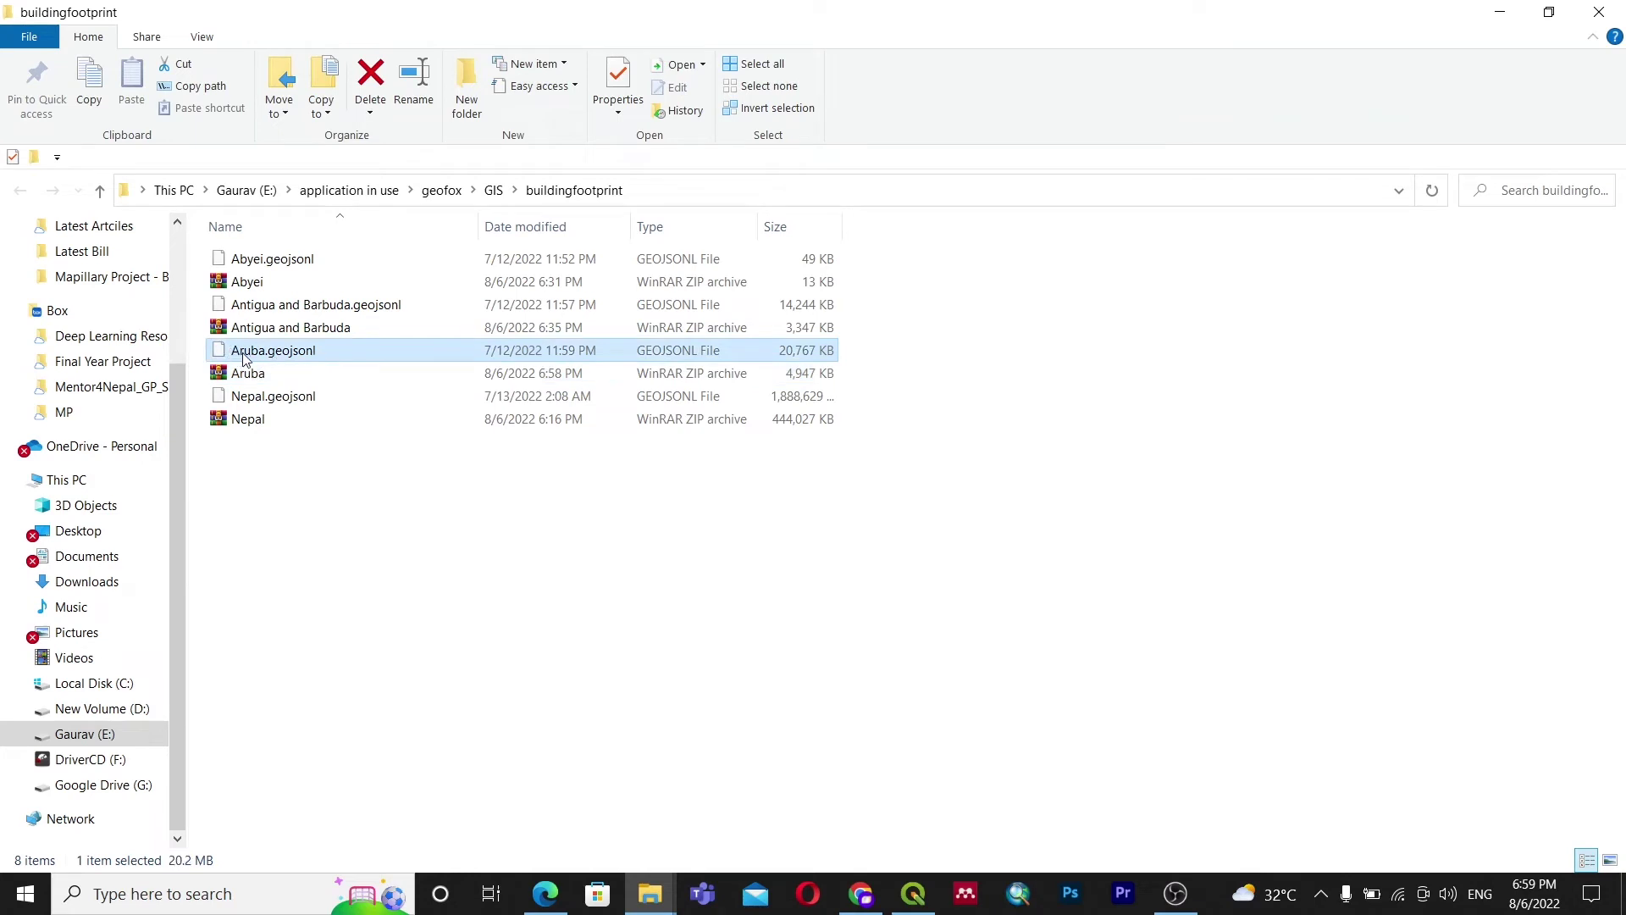
pyautogui.moveTo(339, 364); pyautogui.dragTo(160, 545)
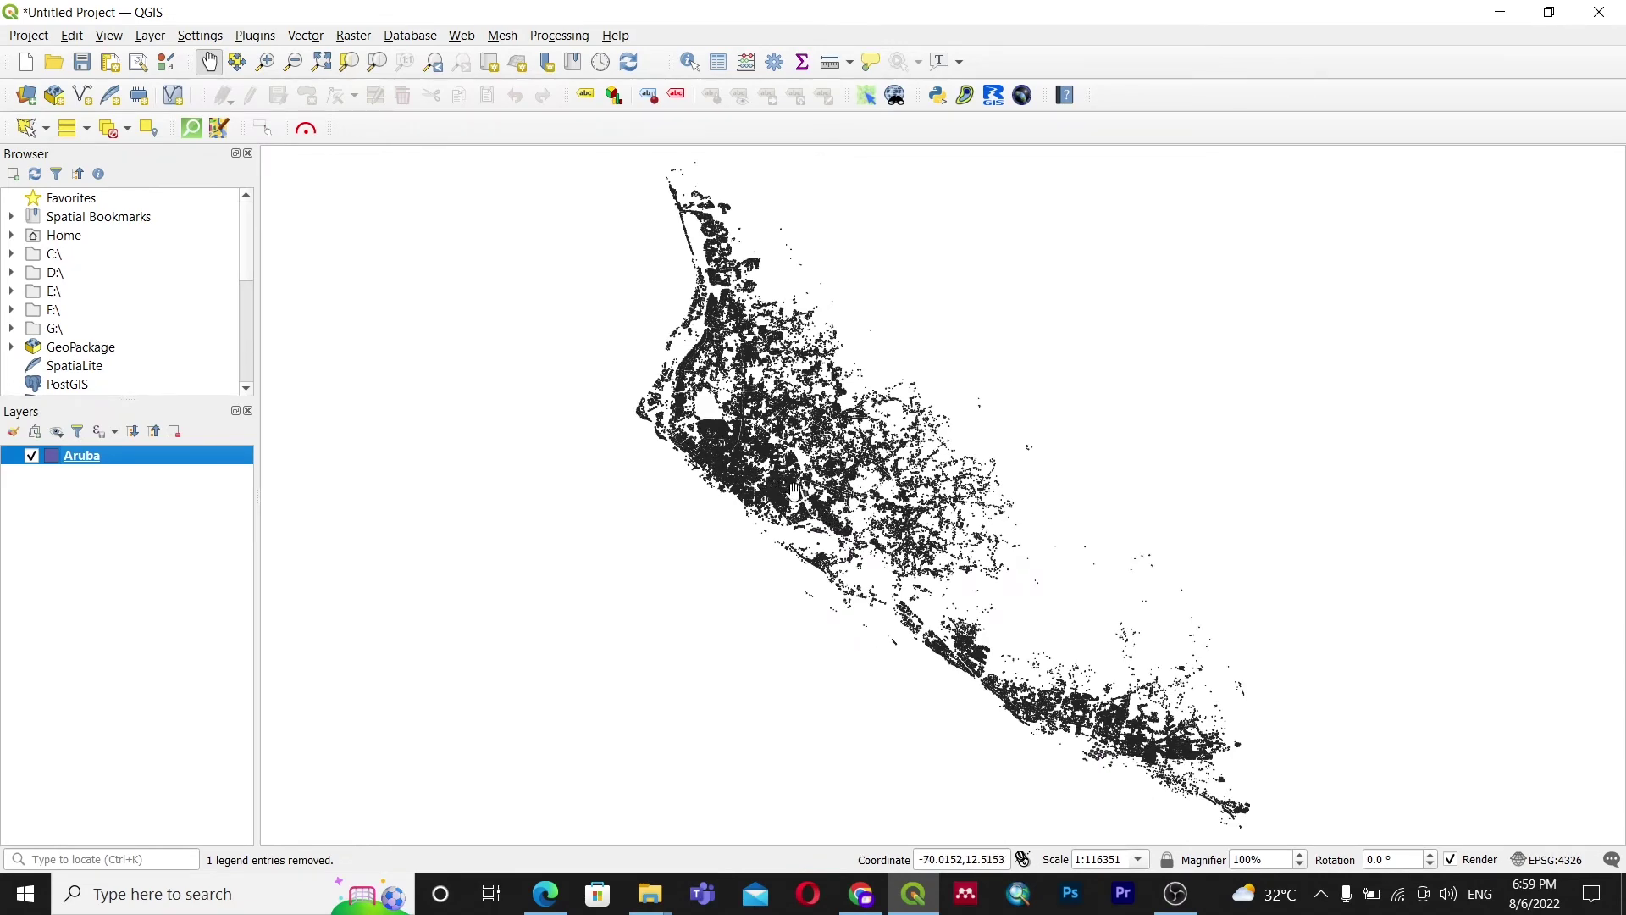
pyautogui.scroll(3, 750, 466)
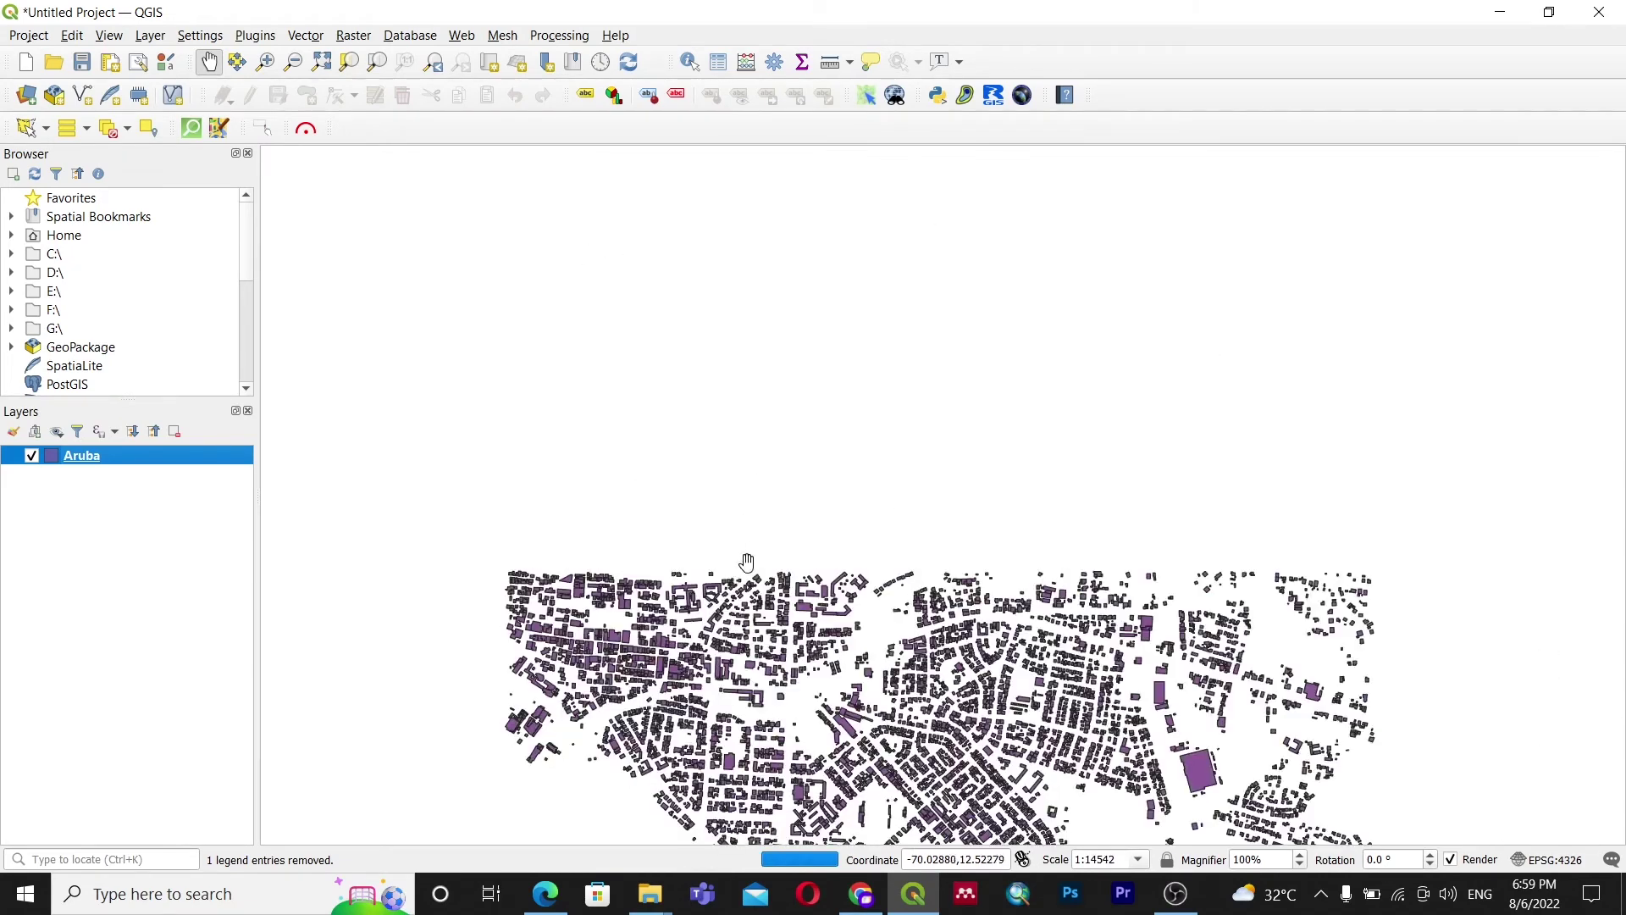
pyautogui.scroll(1, 498, 500)
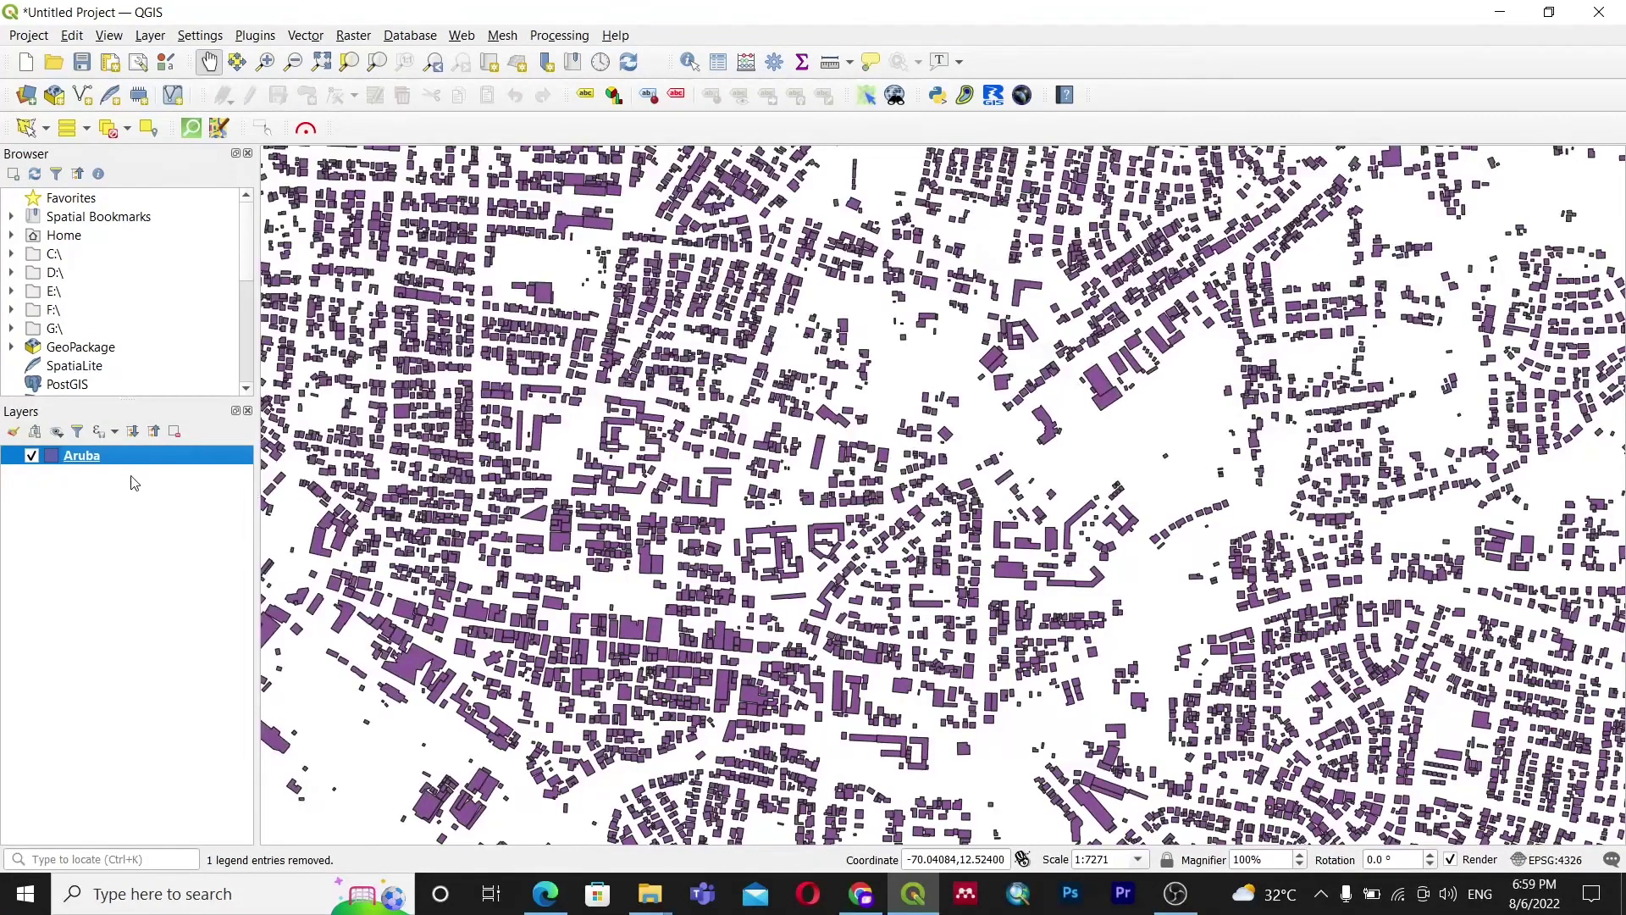
# - Start saving the Aruba layer's features in ESRI Shapefile format
pyautogui.rightClick(133, 462)
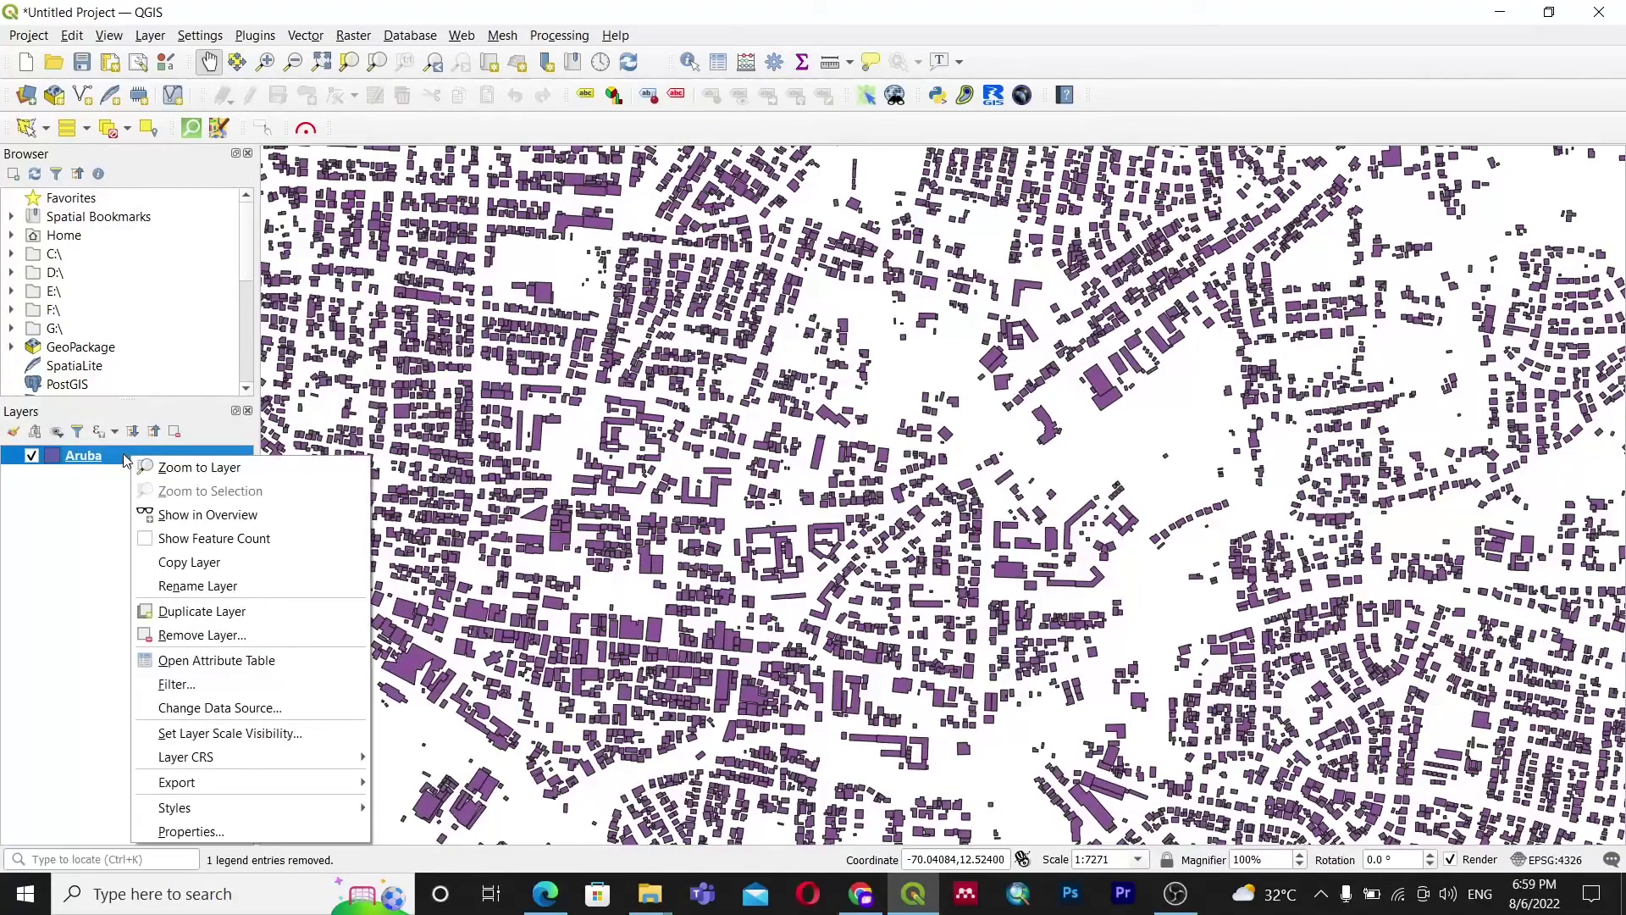
pyautogui.moveTo(315, 780)
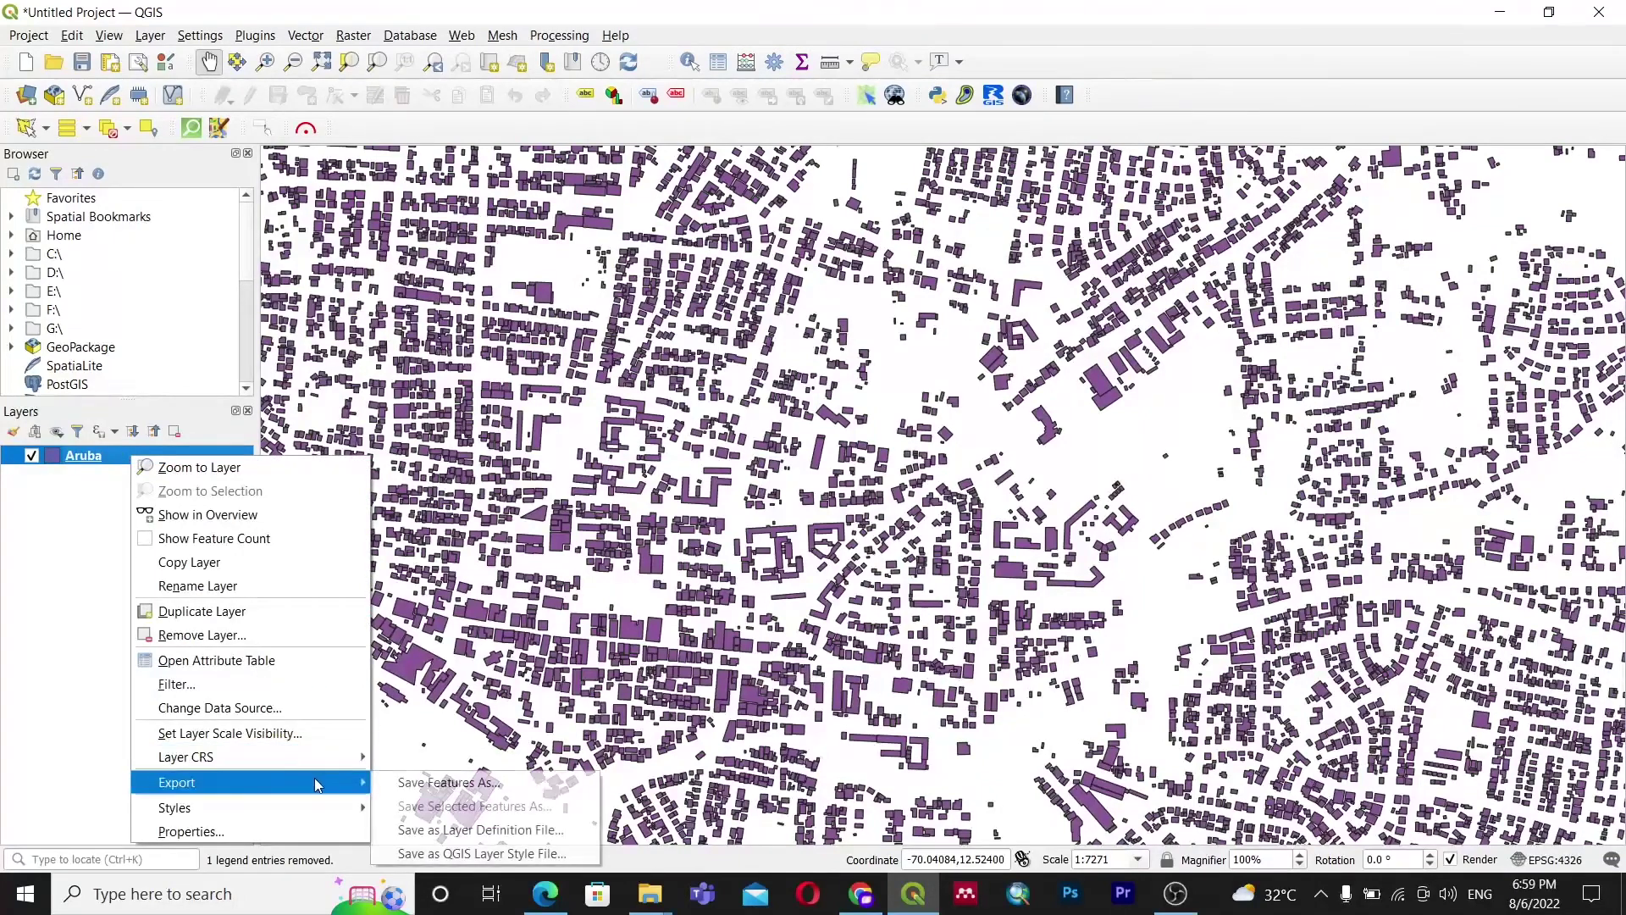
pyautogui.click(443, 786)
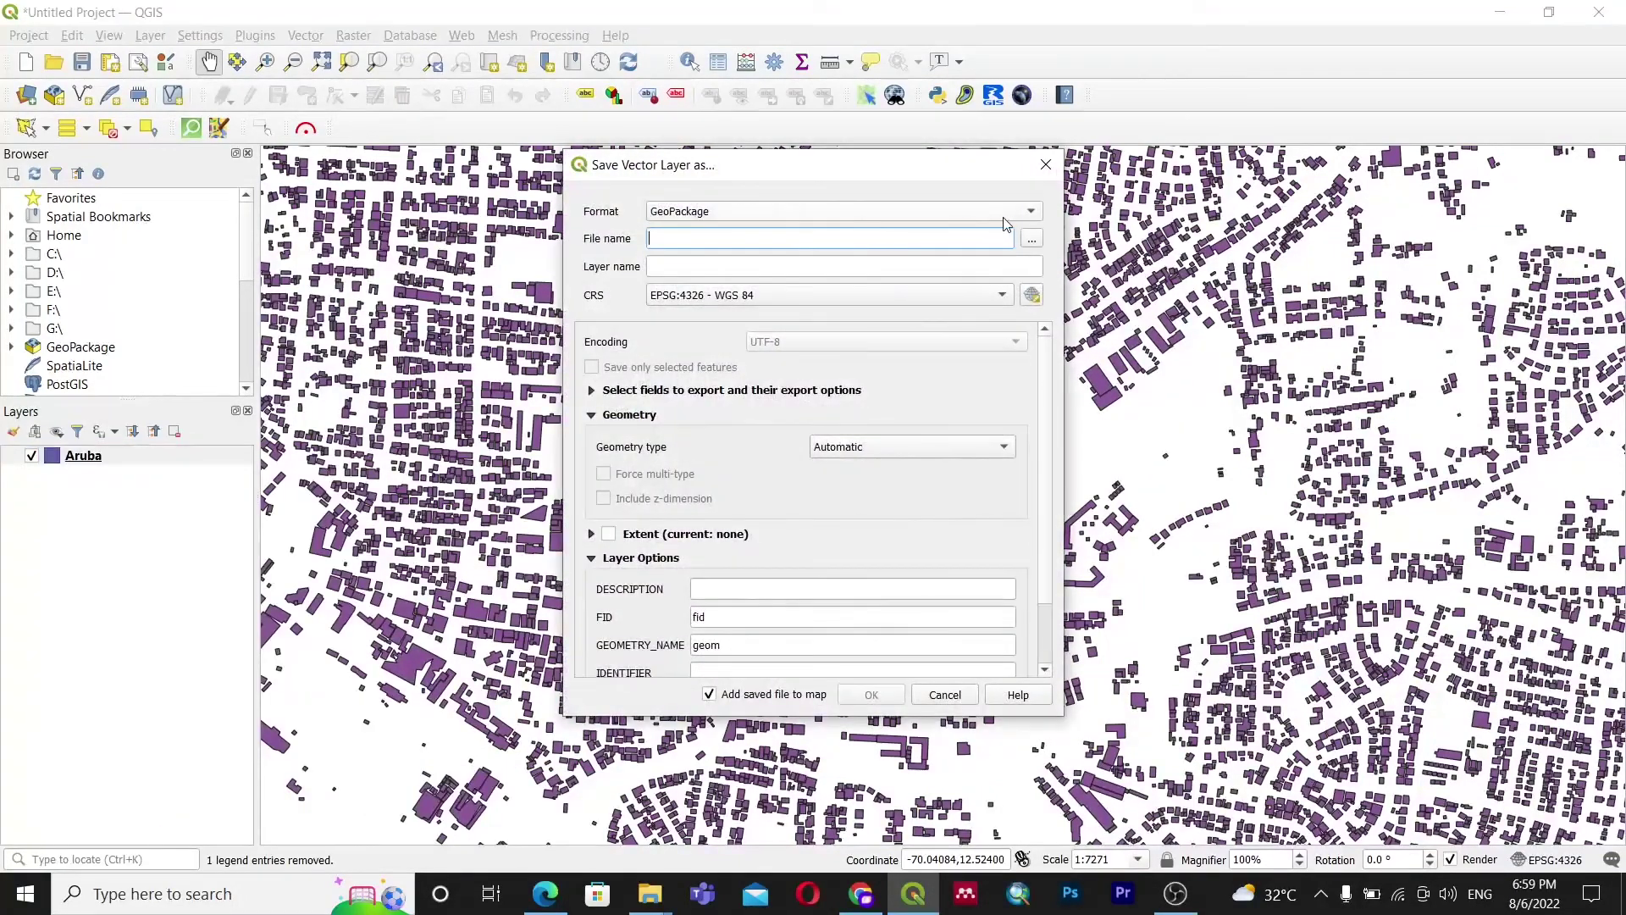
pyautogui.click(1005, 219)
pyautogui.click(673, 231)
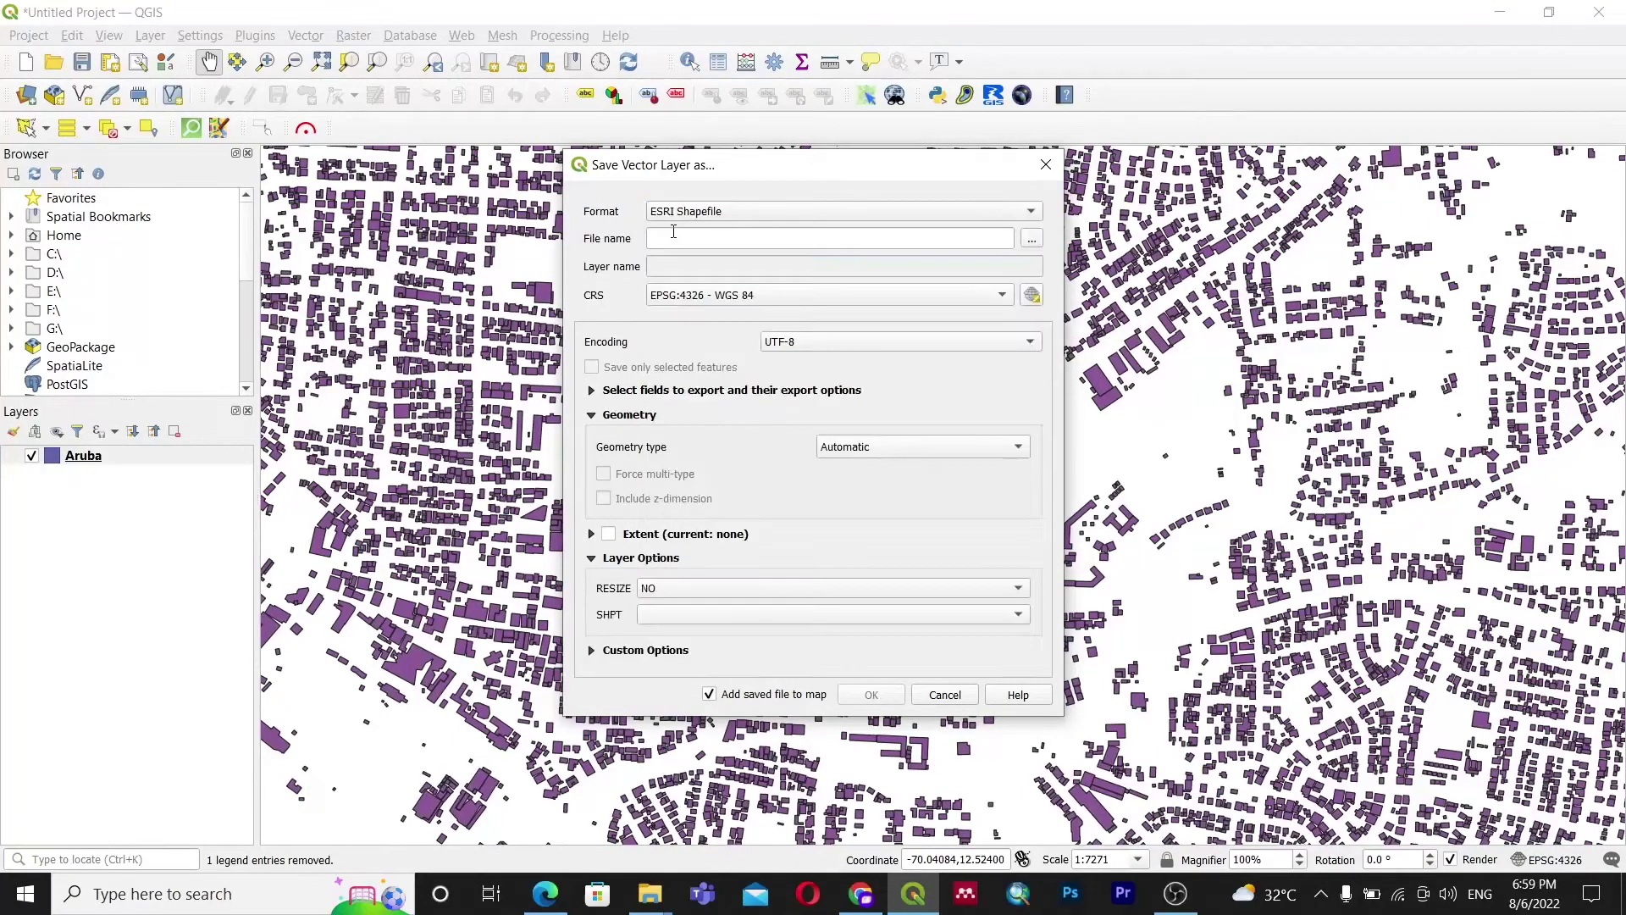
# - Export it as buildings.shp in E:\application in use\geofox\buildingfootprint
pyautogui.click(1031, 240)
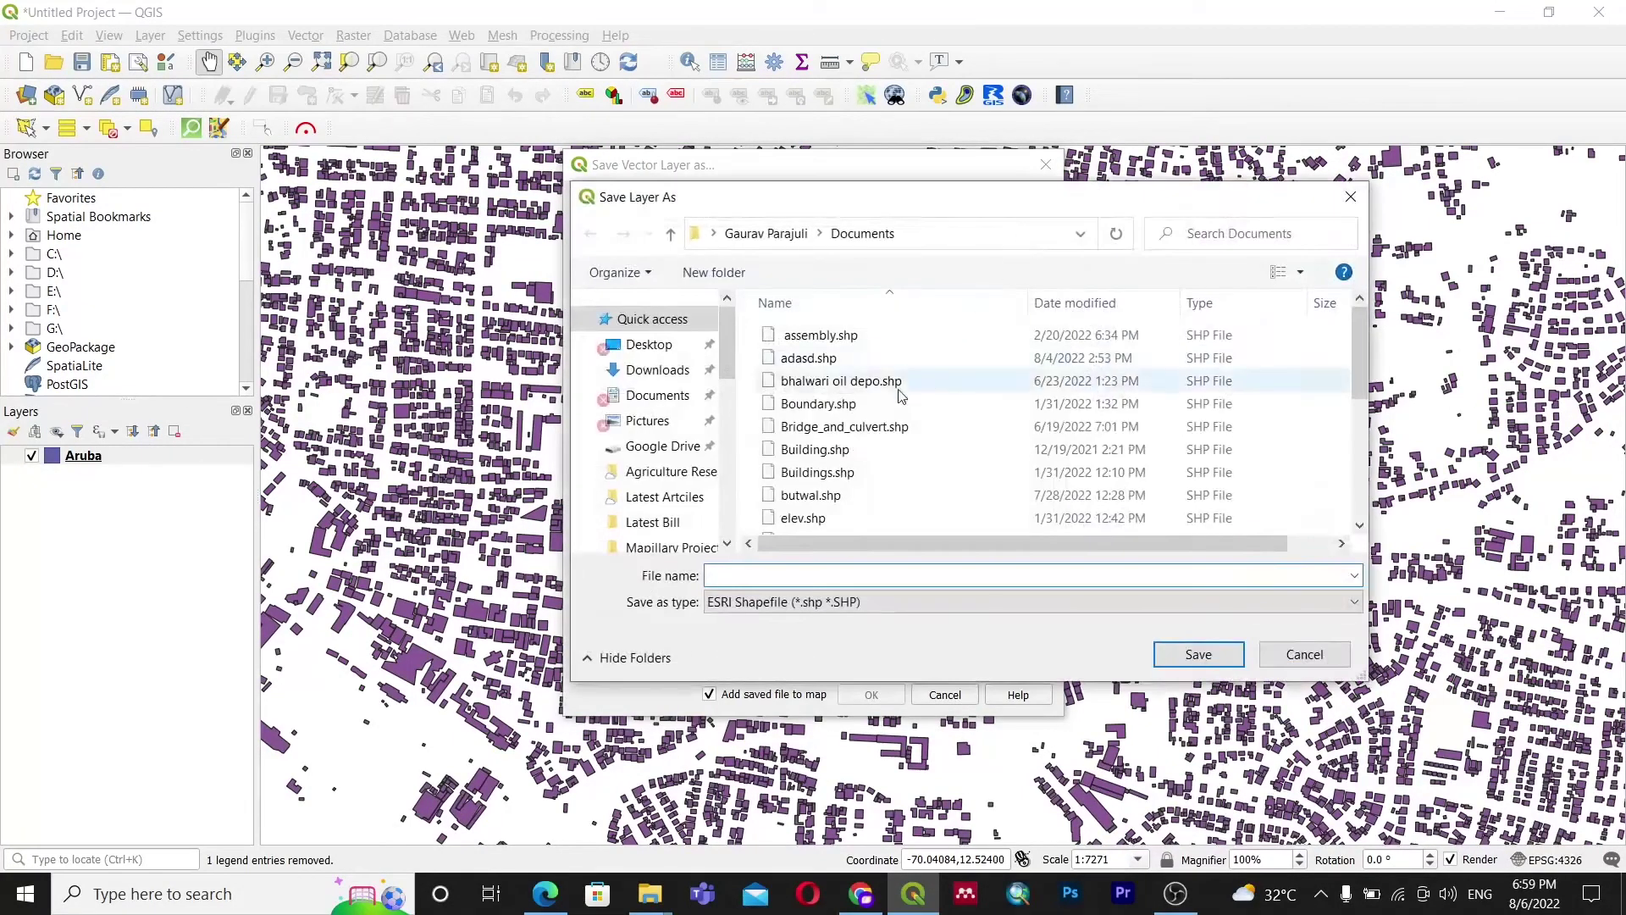
pyautogui.scroll(-3, 661, 445)
pyautogui.scroll(-6, 655, 450)
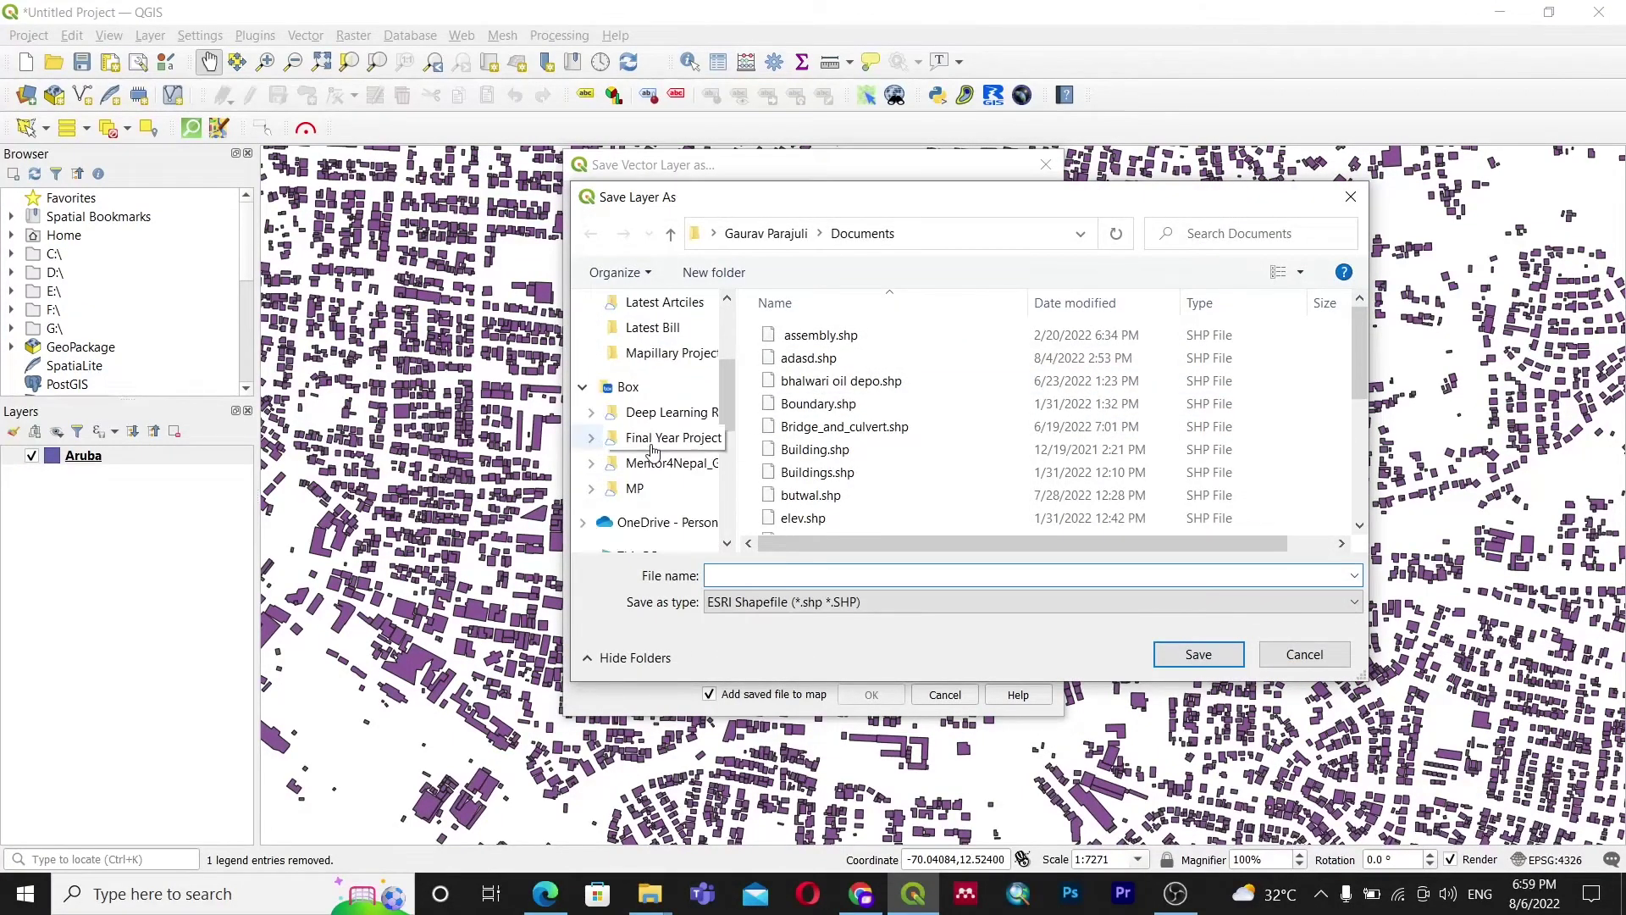
pyautogui.scroll(-1, 657, 518)
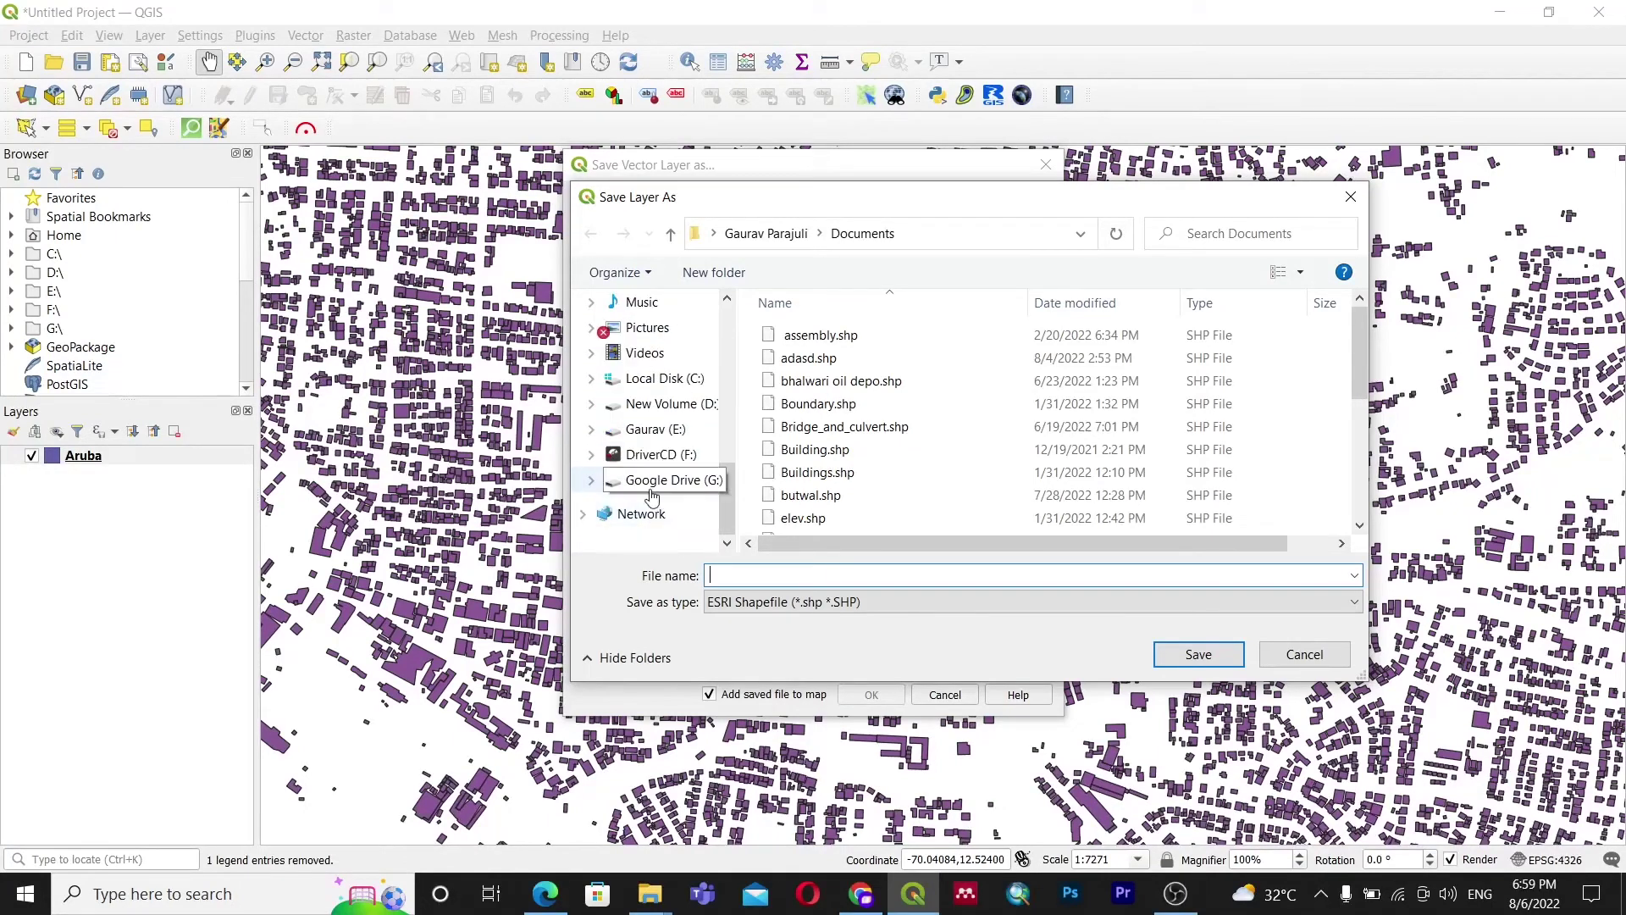
pyautogui.click(654, 429)
pyautogui.click(806, 343)
pyautogui.doubleClick(806, 347)
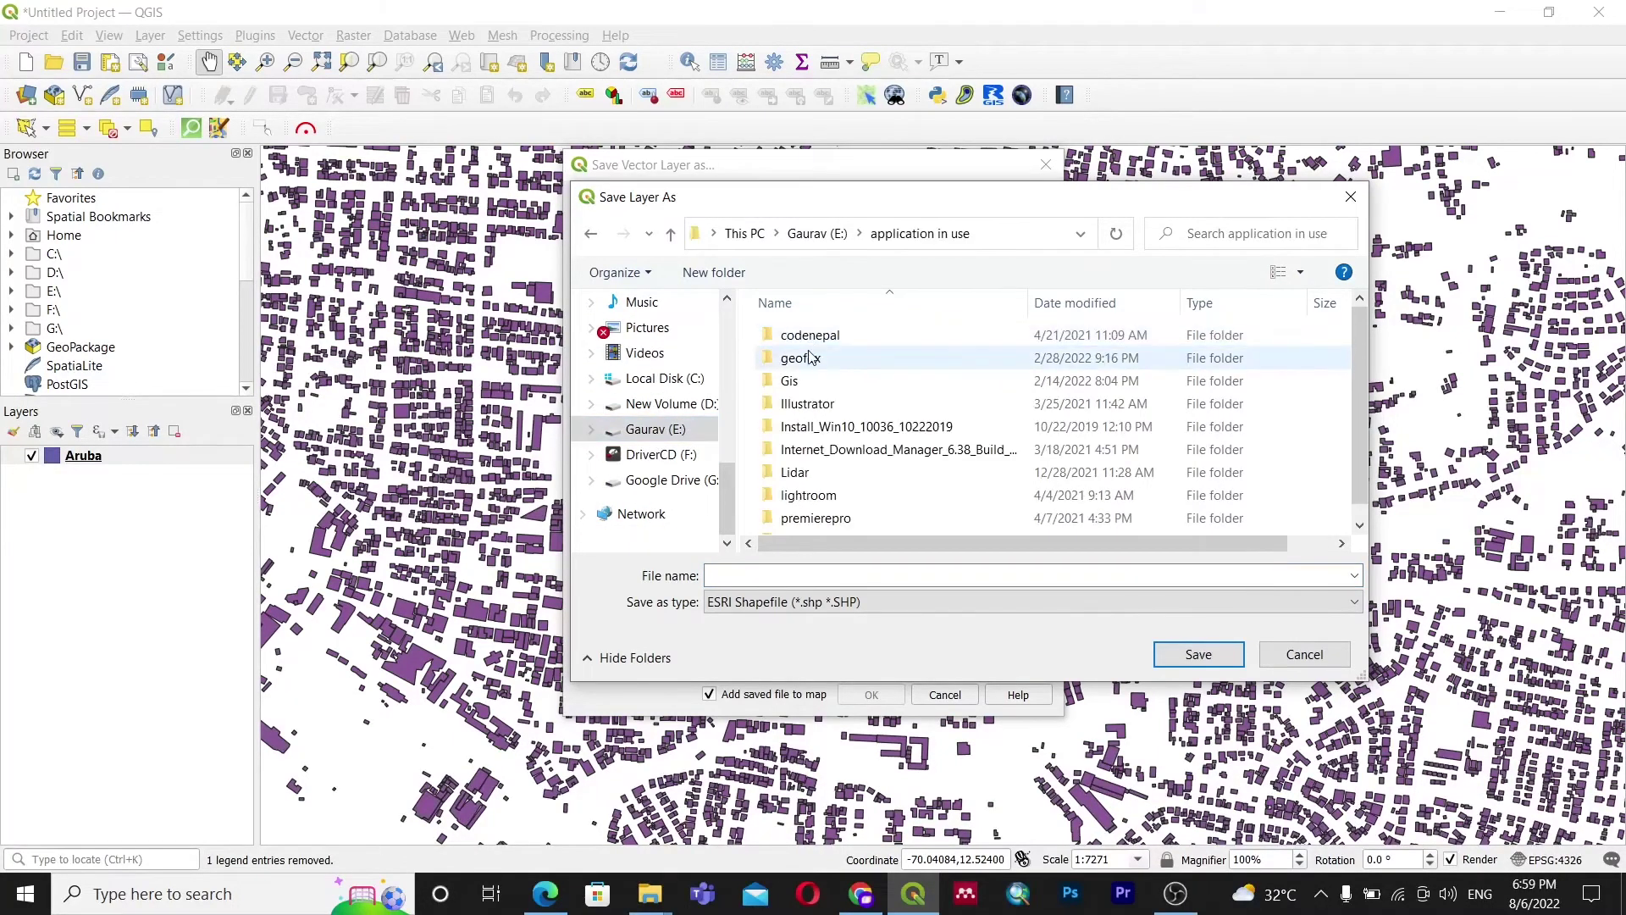
pyautogui.doubleClick(809, 358)
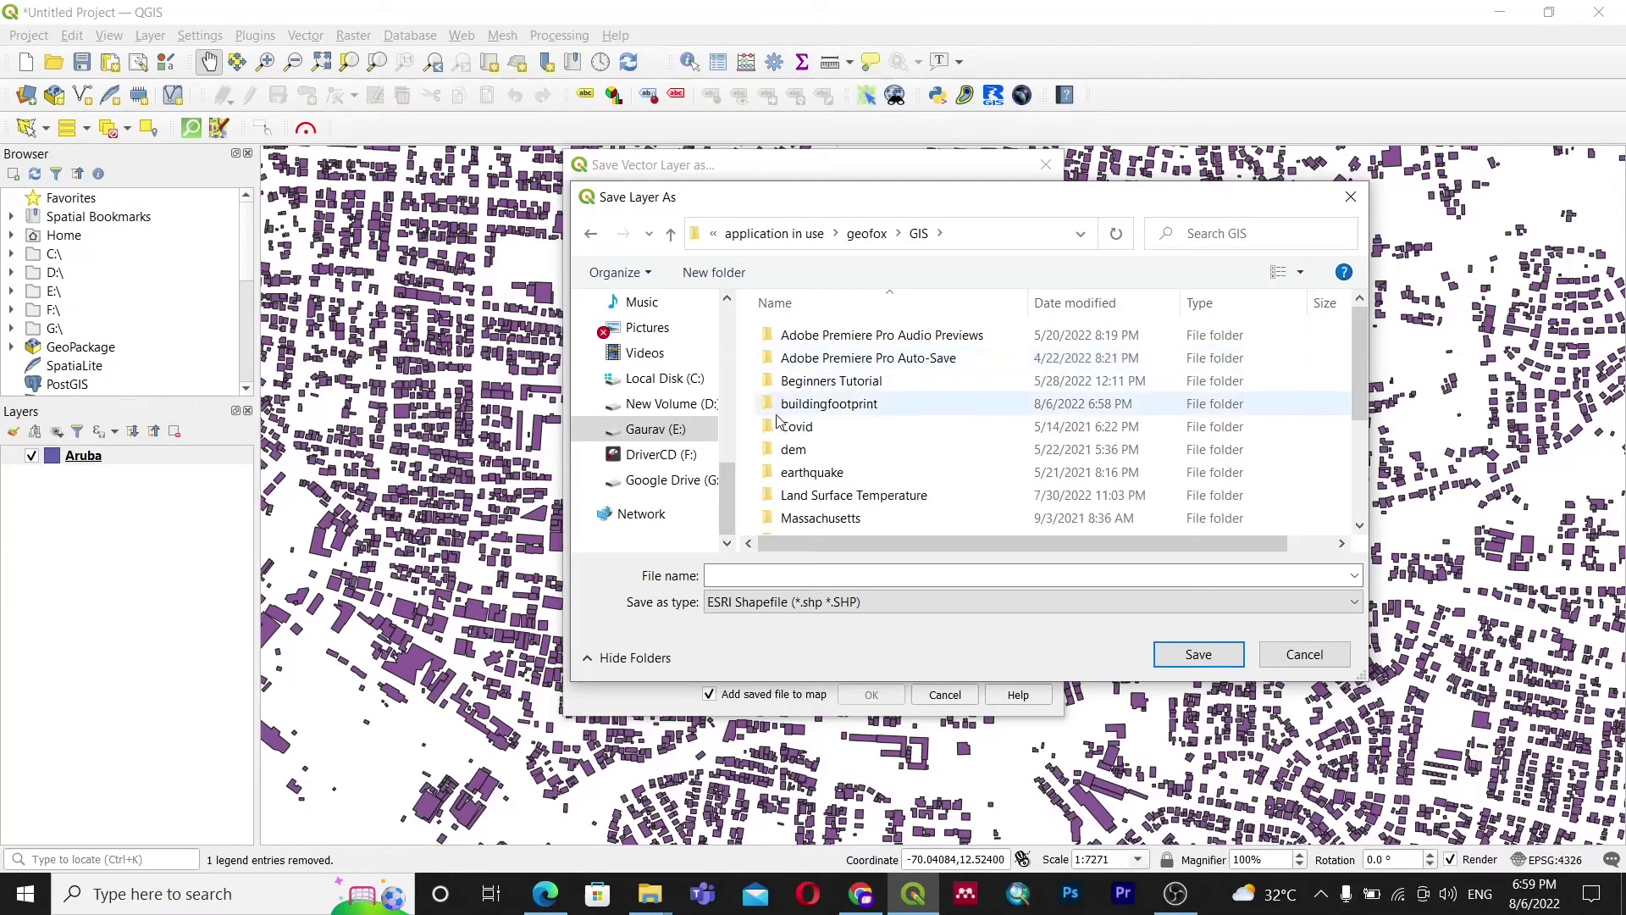
pyautogui.doubleClick(813, 403)
pyautogui.click(759, 576)
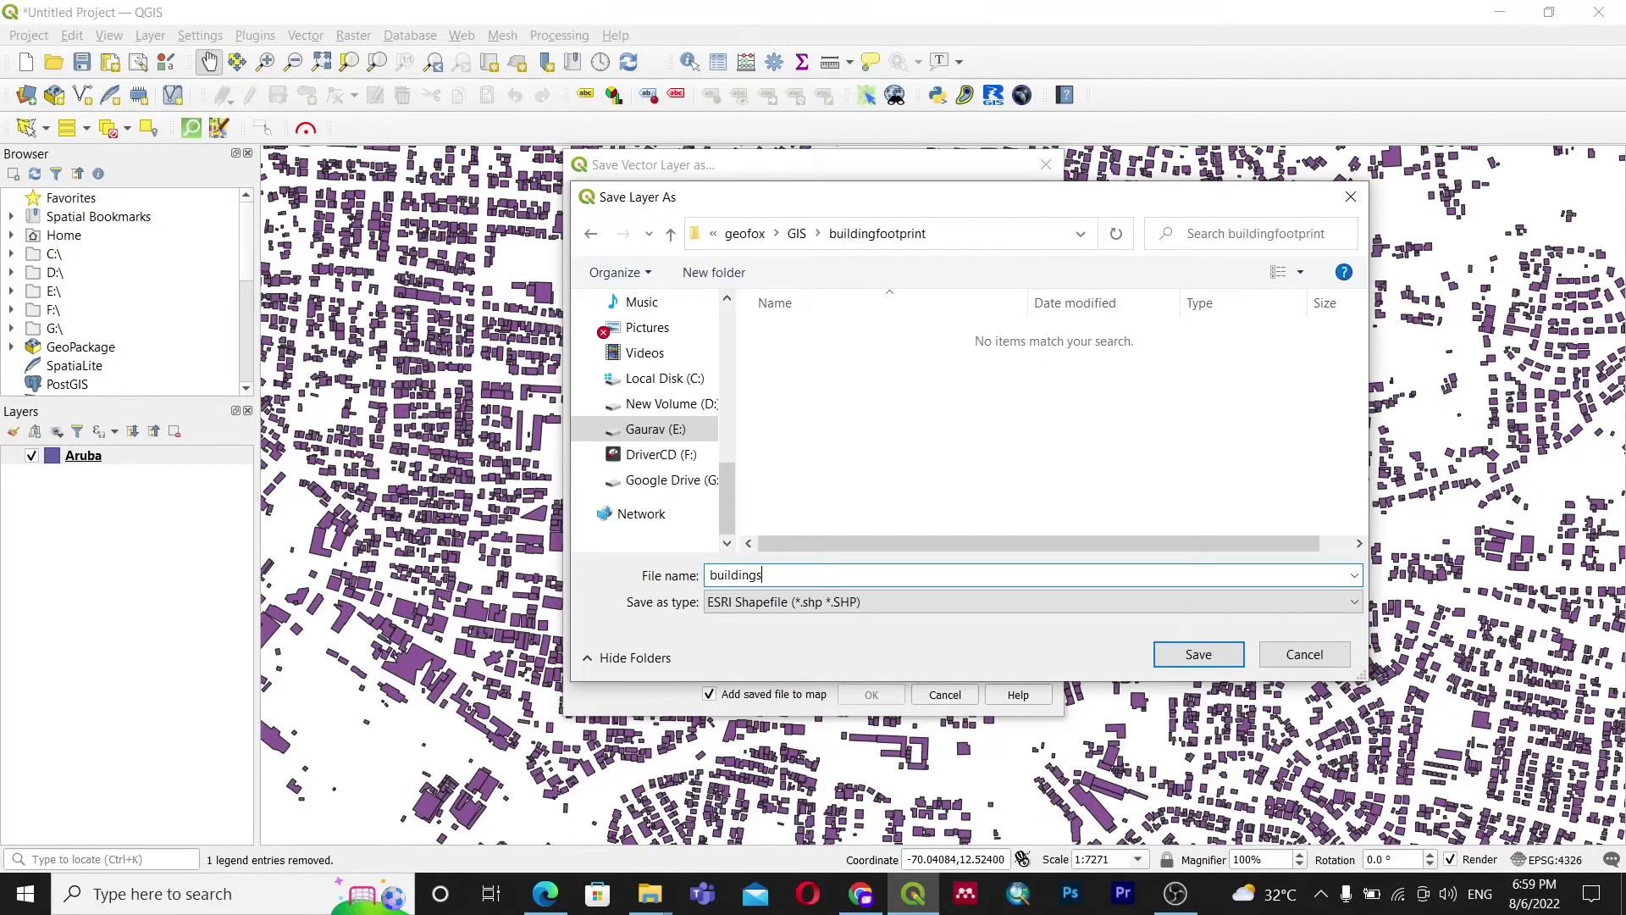
pyautogui.click(1184, 654)
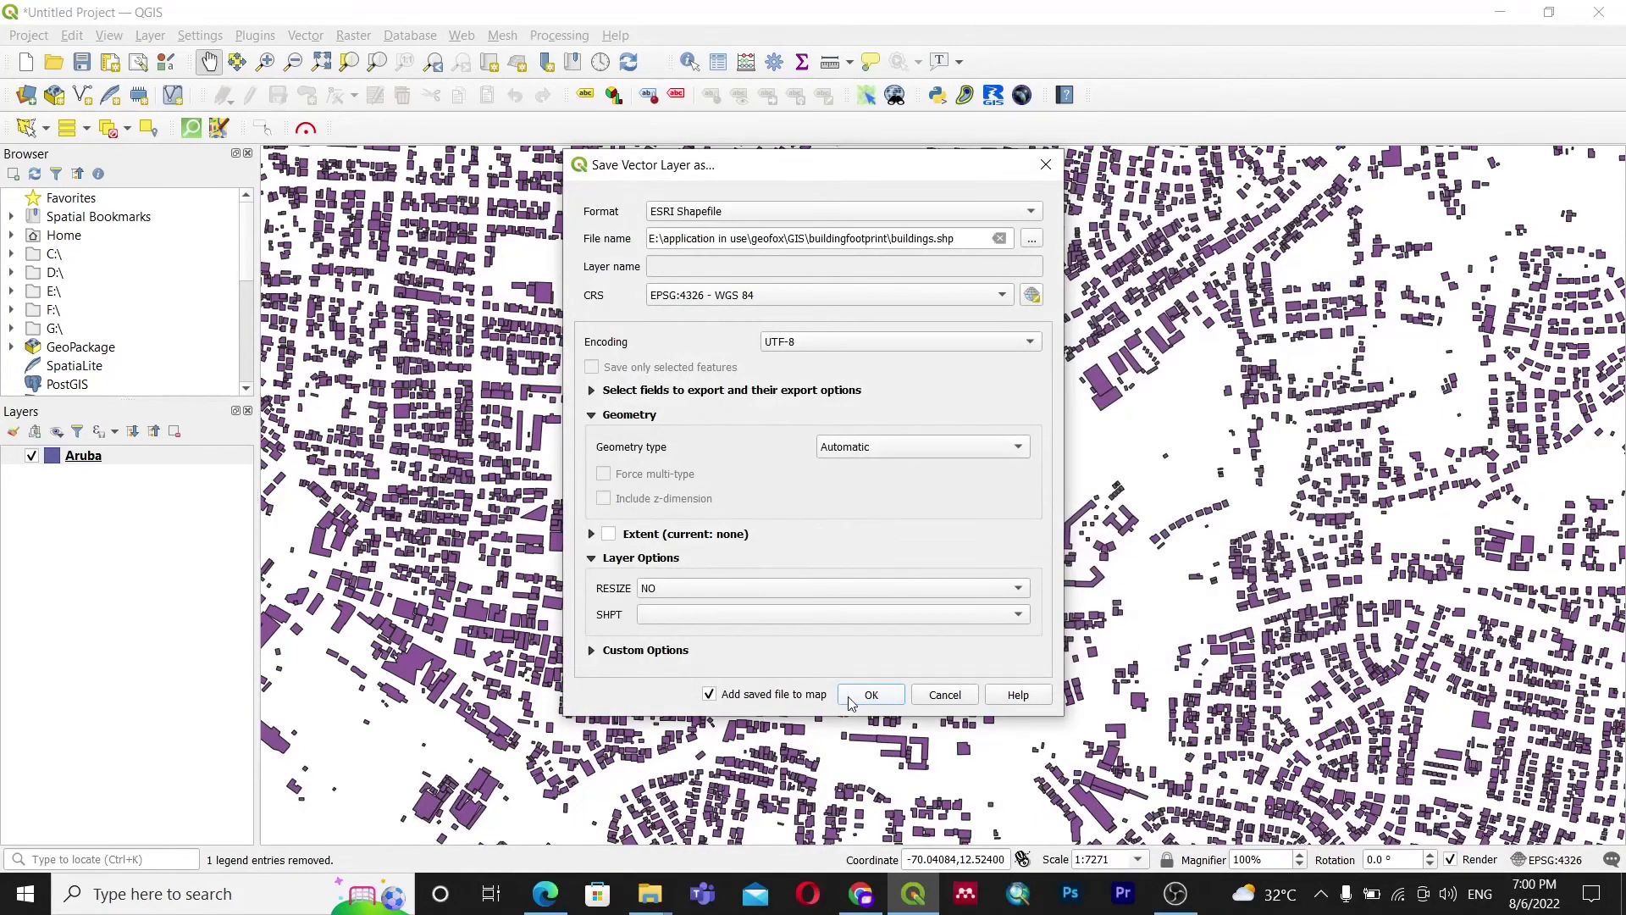
pyautogui.click(872, 697)
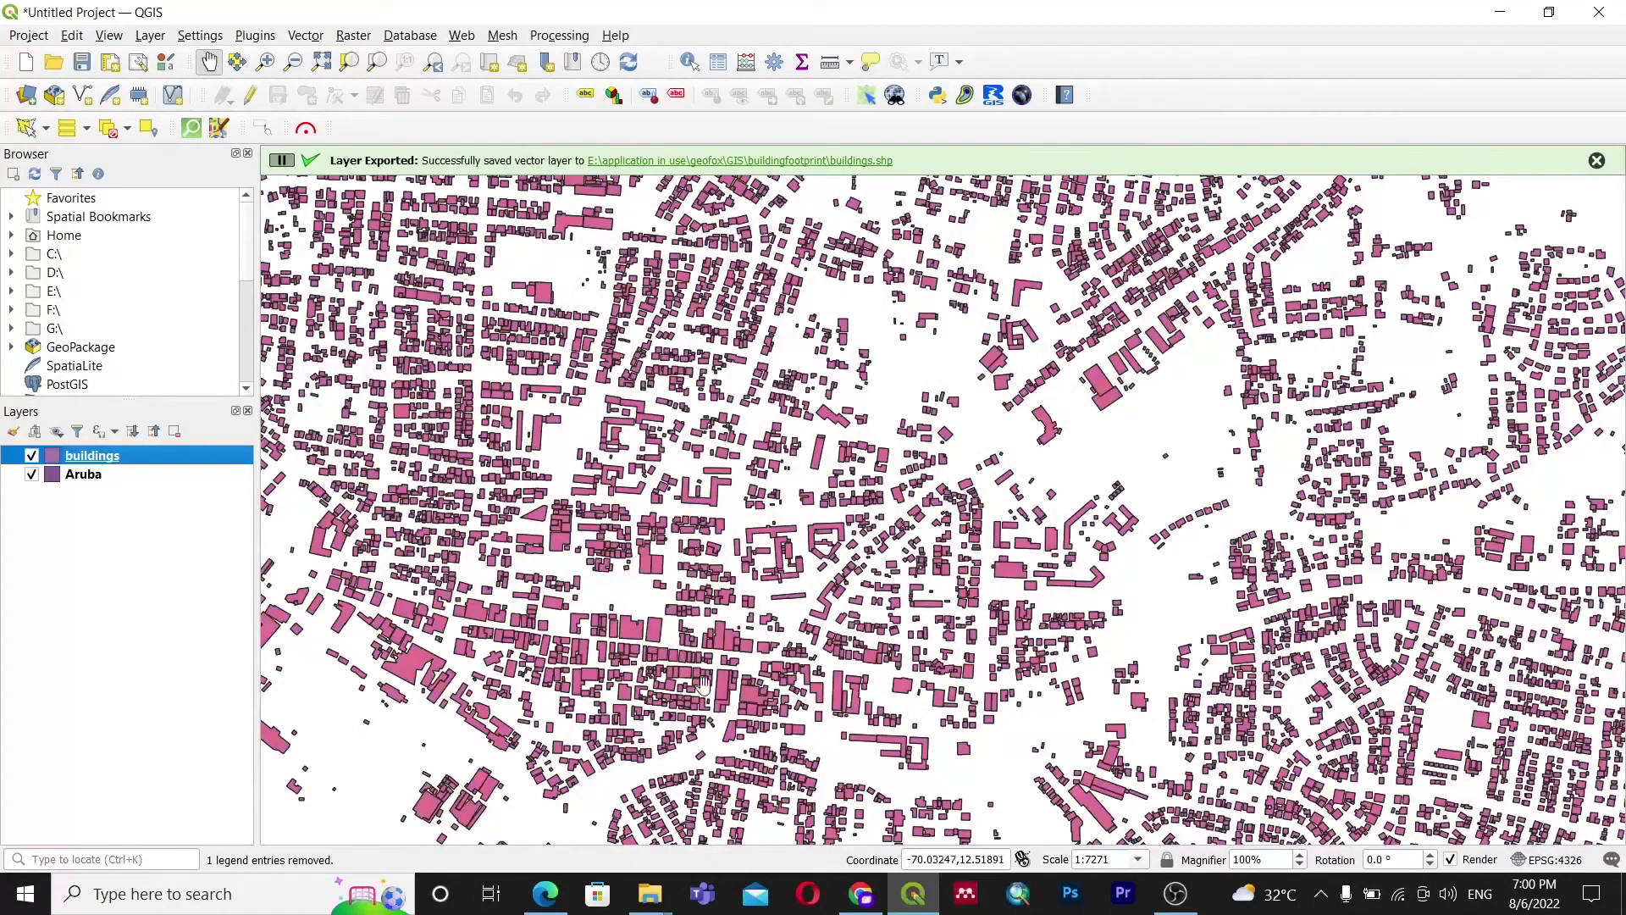
# - Remove the original Aruba layer, leaving only the buildings layer
pyautogui.rightClick(71, 476)
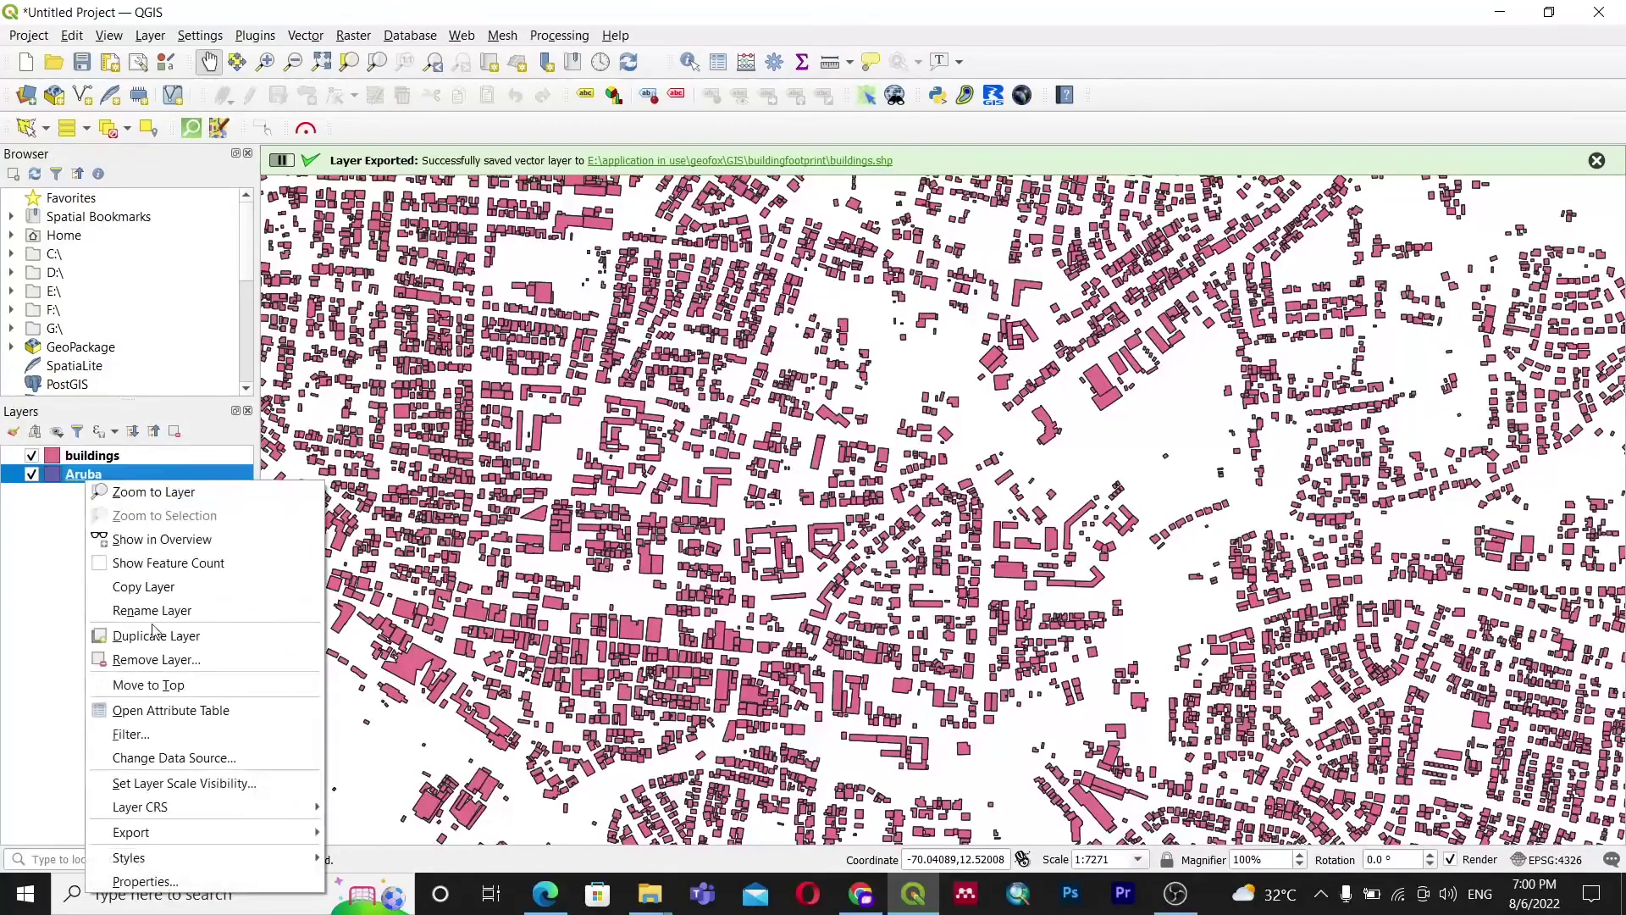
pyautogui.click(141, 660)
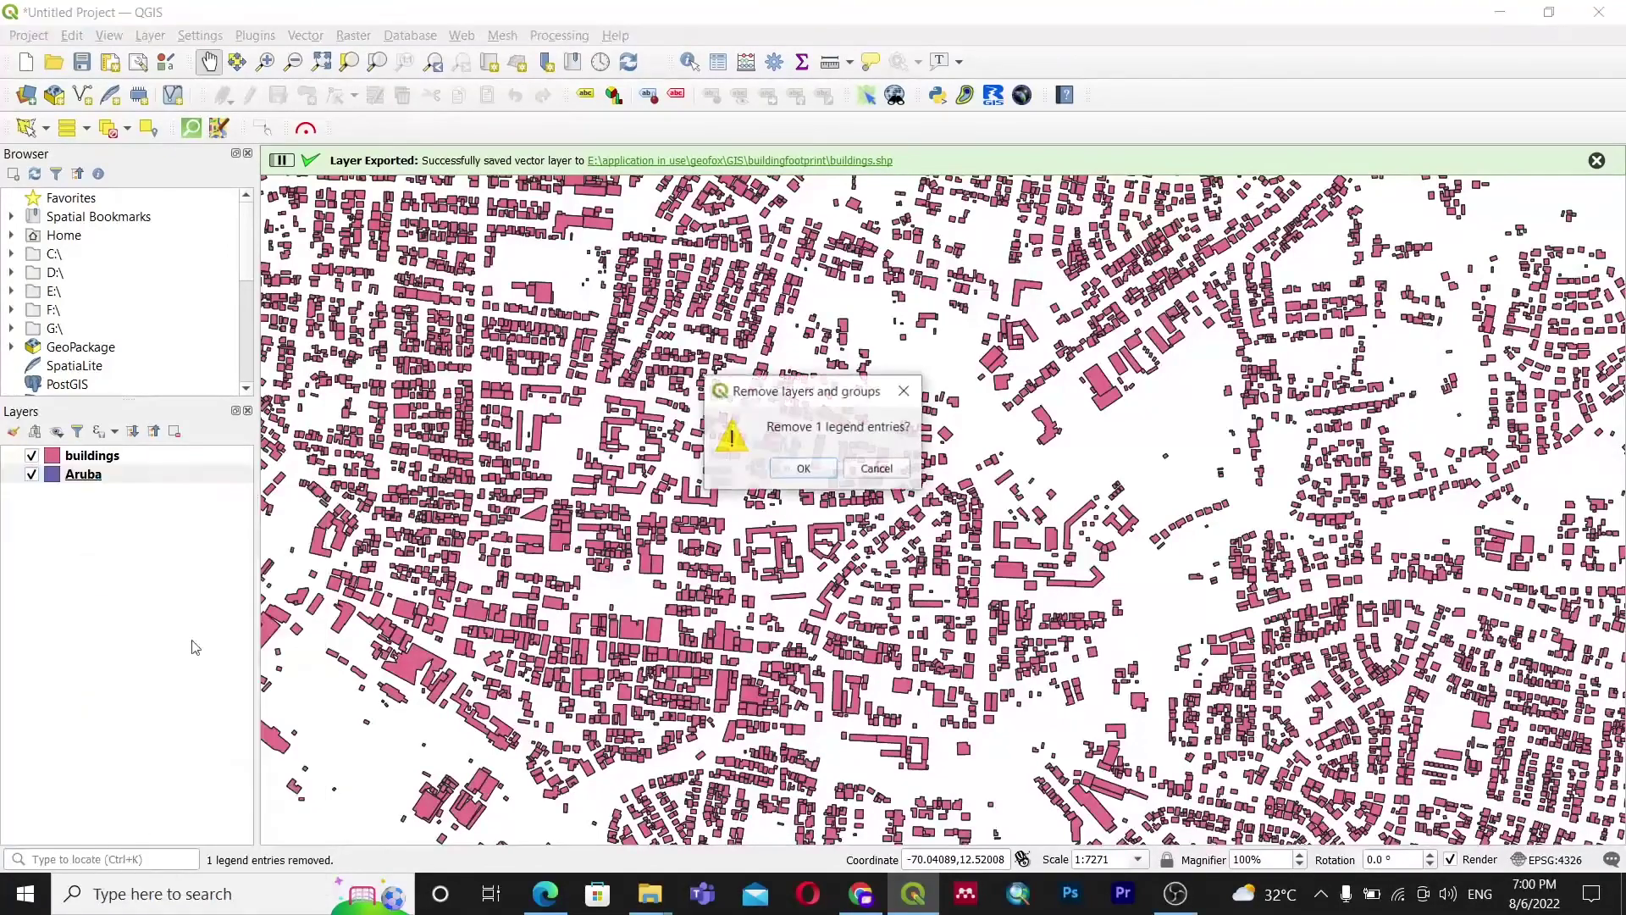
pyautogui.click(801, 466)
pyautogui.scroll(-2, 788, 555)
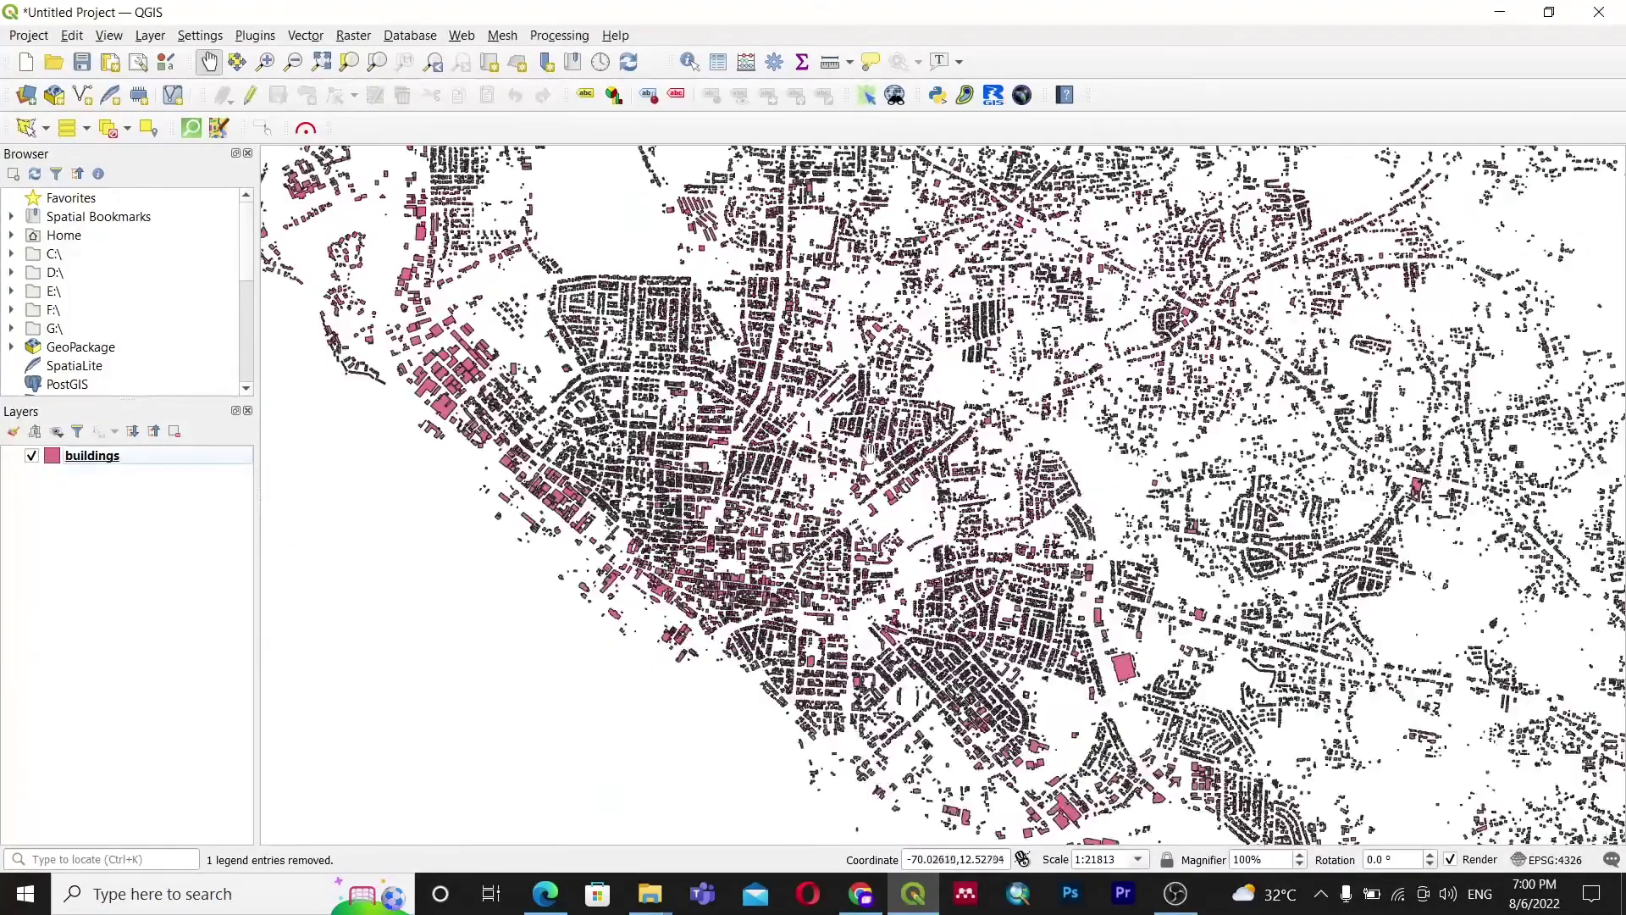
pyautogui.scroll(4, 779, 385)
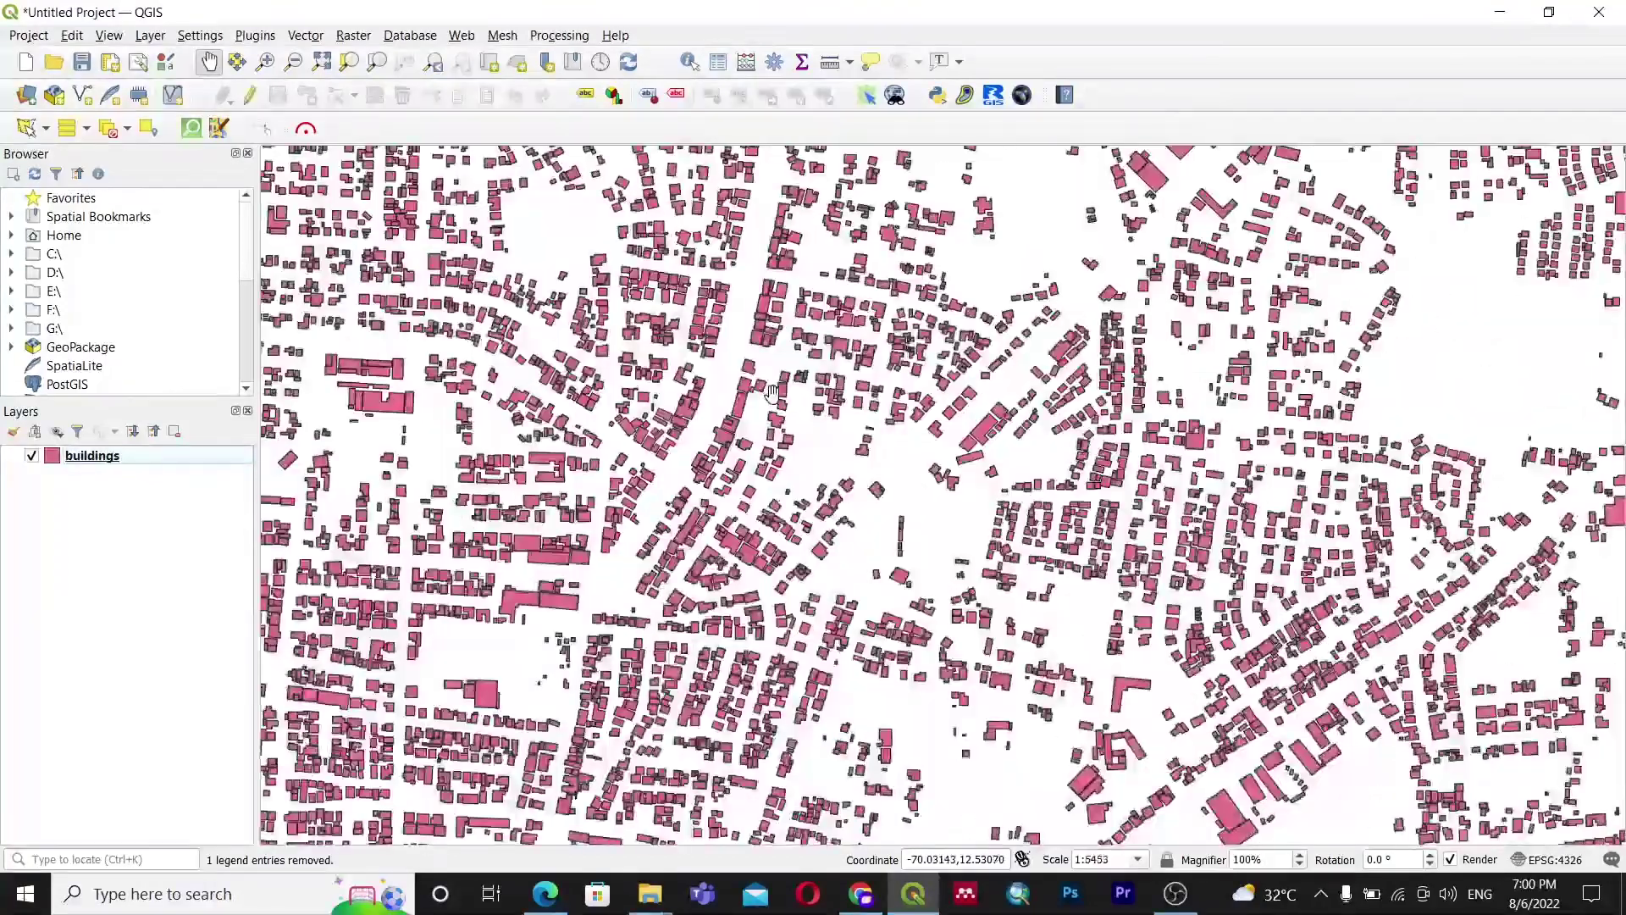
pyautogui.scroll(-5, 685, 450)
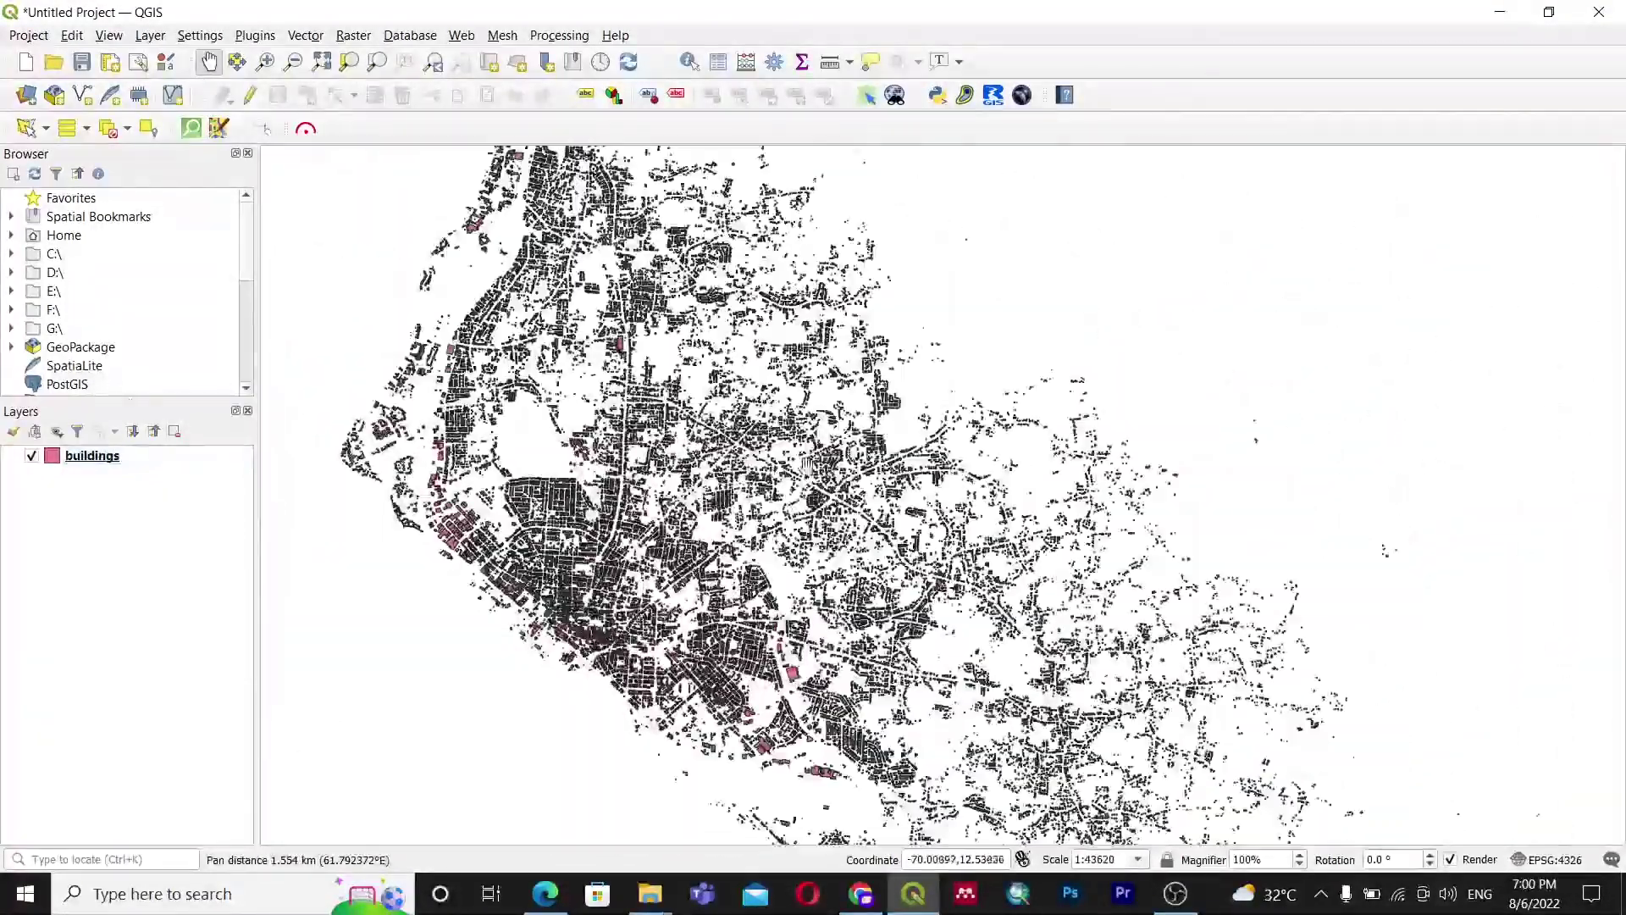
pyautogui.moveTo(686, 450); pyautogui.dragTo(742, 507)
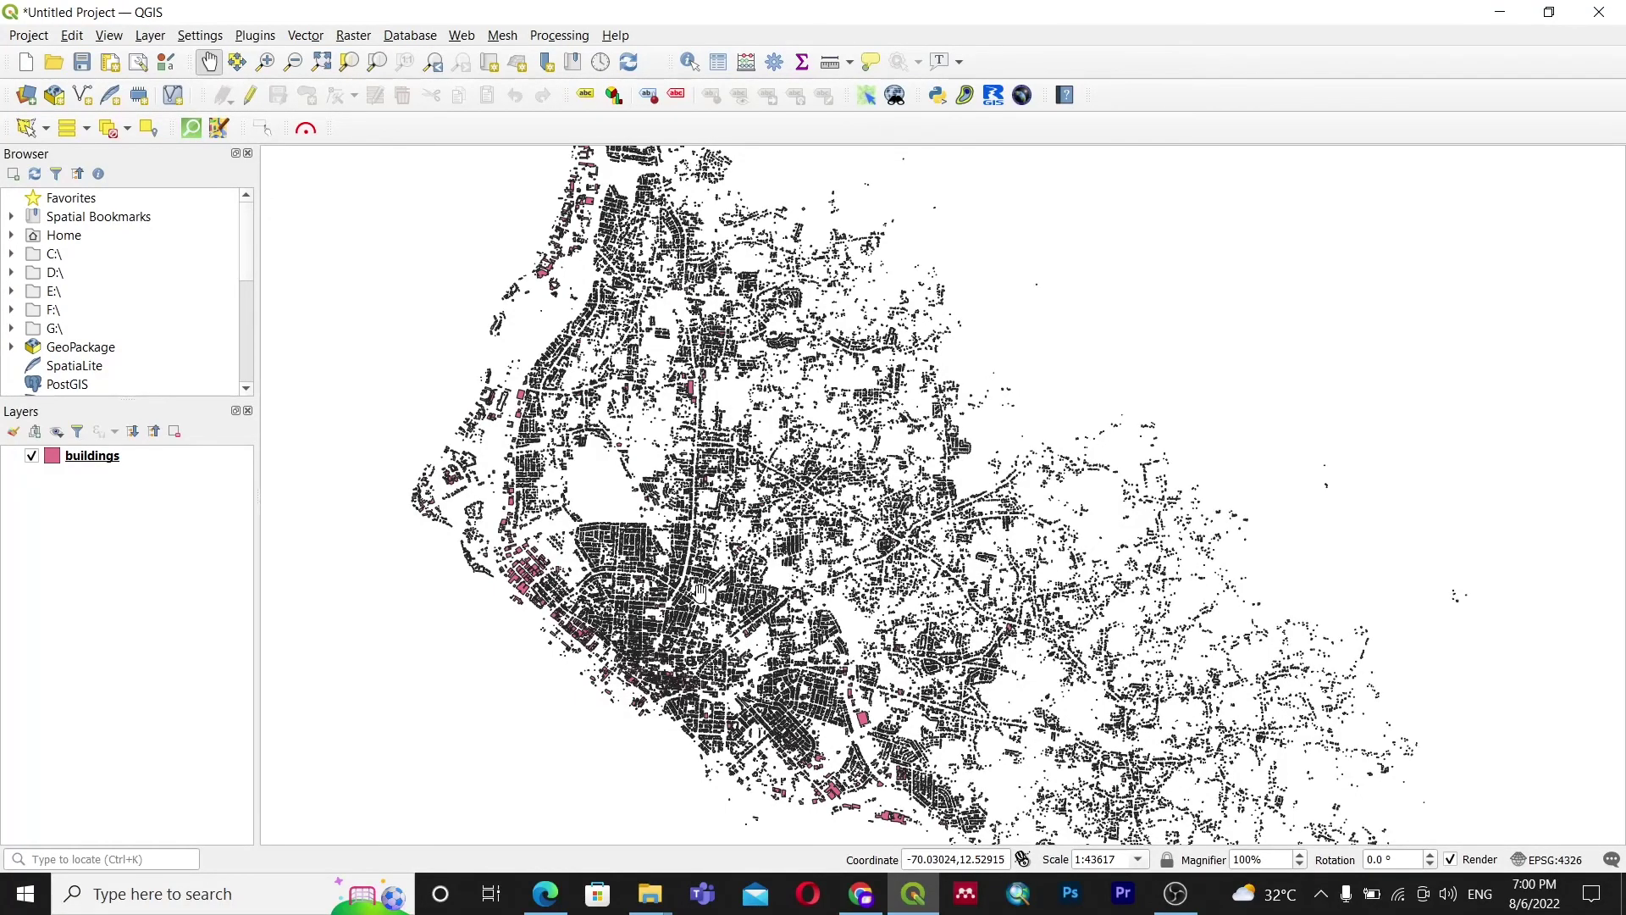
pyautogui.scroll(1, 700, 593)
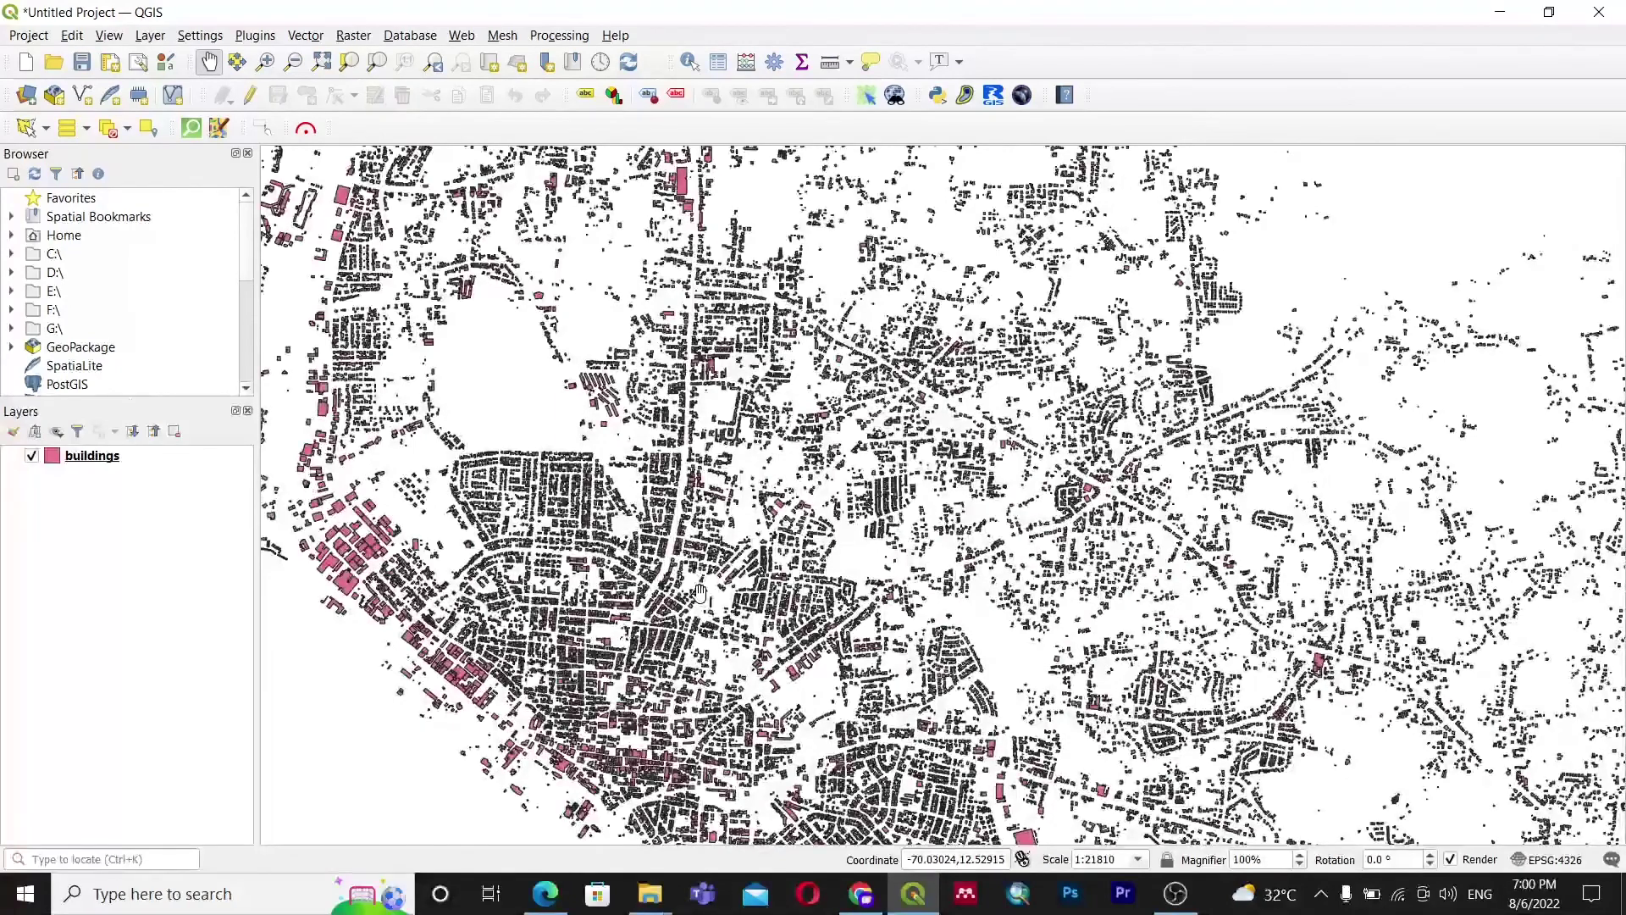